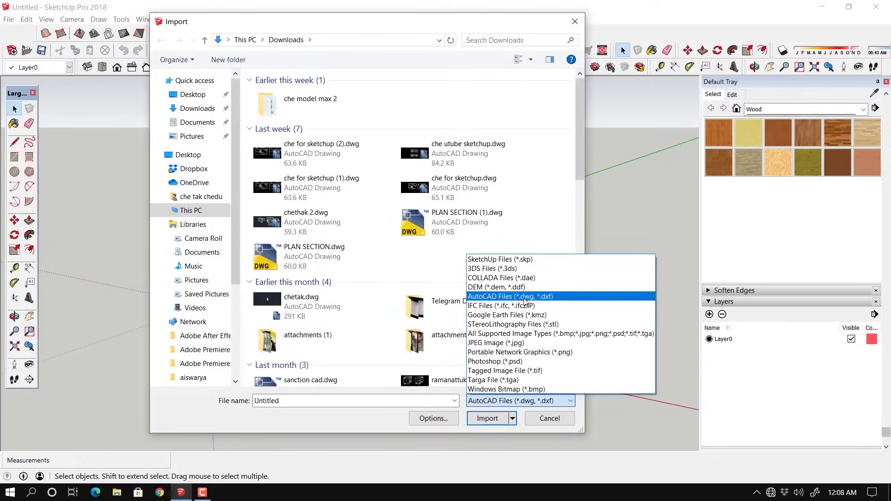
Step: Filter the import files to AutoCAD Files (*.dwg, *.dxf) and select che utube sketchup.dwg in Downloads
{"action": "left_click", "coordinate": [509, 269]}
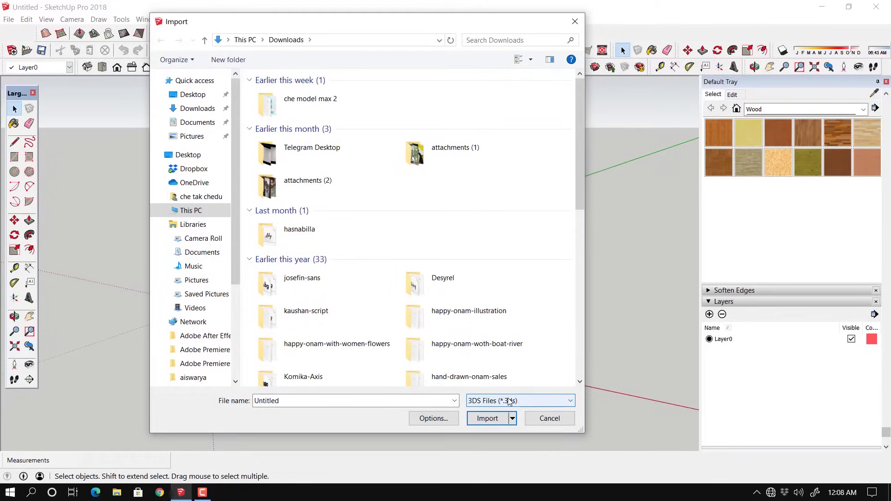
{"action": "left_click", "coordinate": [553, 402]}
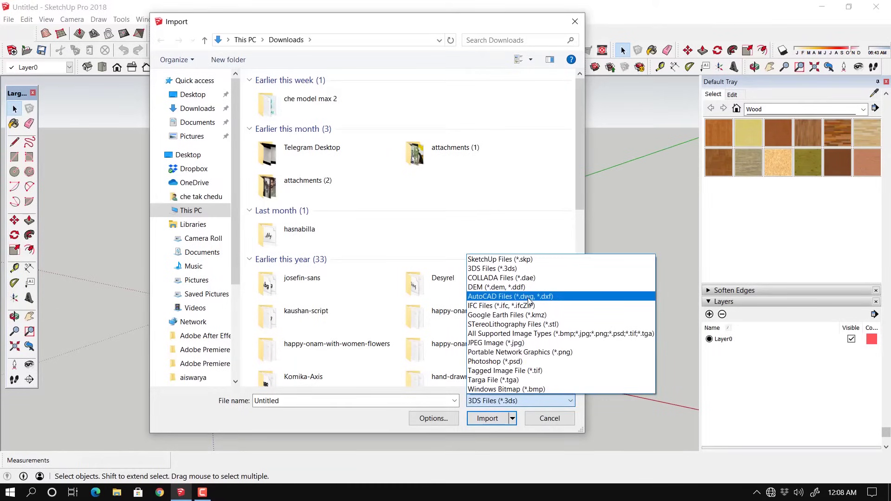
{"action": "left_click", "coordinate": [528, 297]}
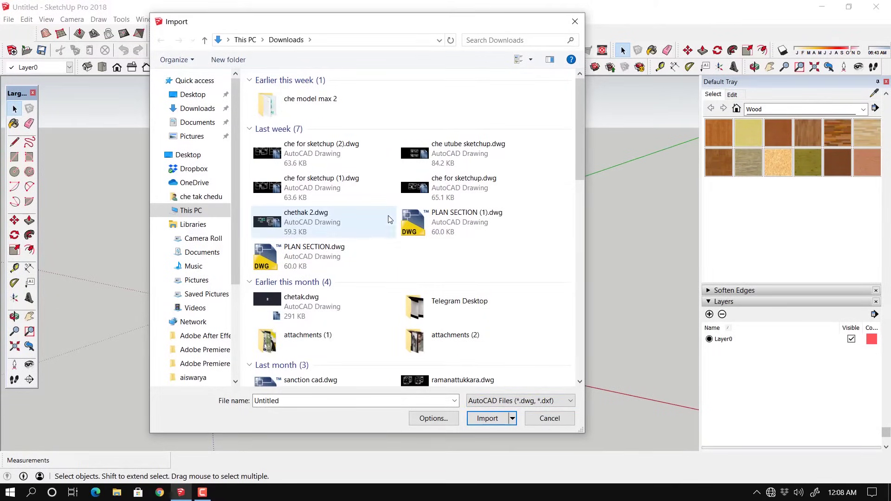
{"action": "left_click", "coordinate": [469, 155]}
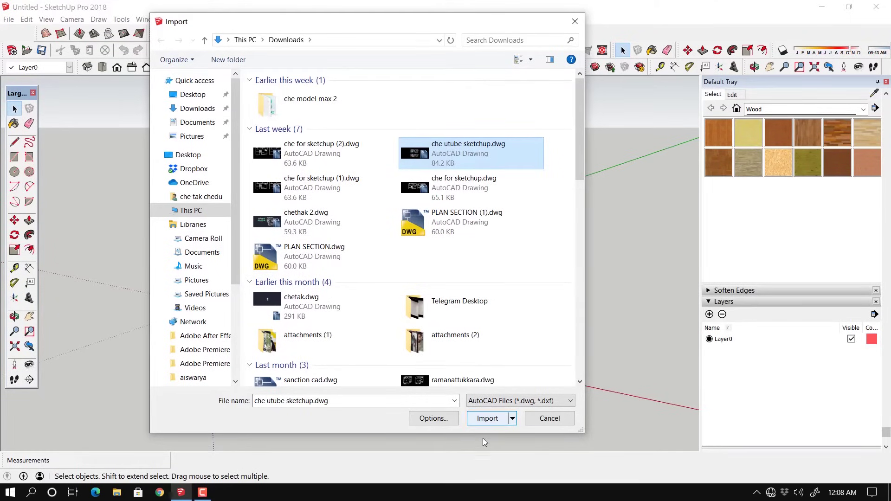
Step: Set the DWG/DXF import scale units to Centimeters and accept the import options
{"action": "left_click", "coordinate": [435, 420]}
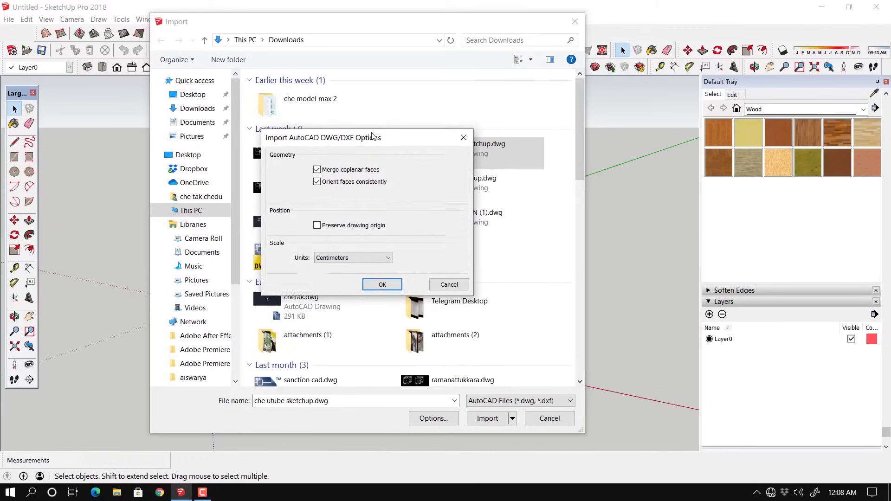
{"action": "left_click_drag", "start_coordinate": [373, 136], "coordinate": [381, 112]}
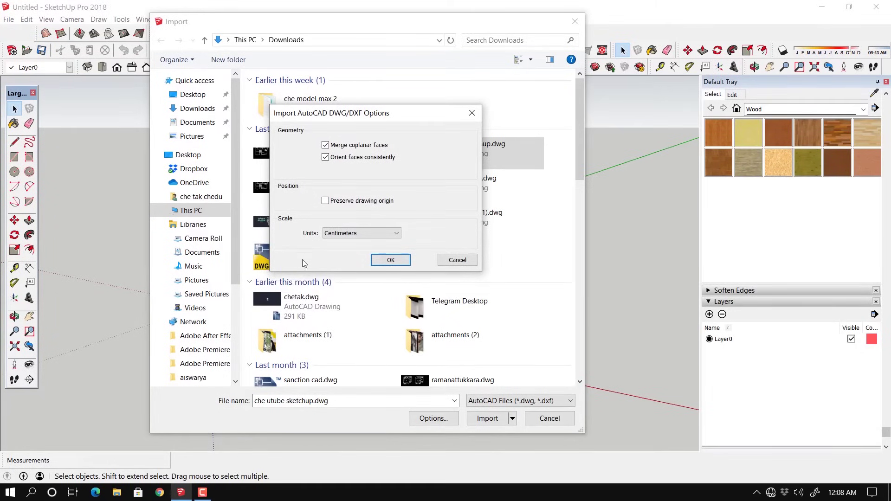
{"action": "left_click", "coordinate": [378, 236]}
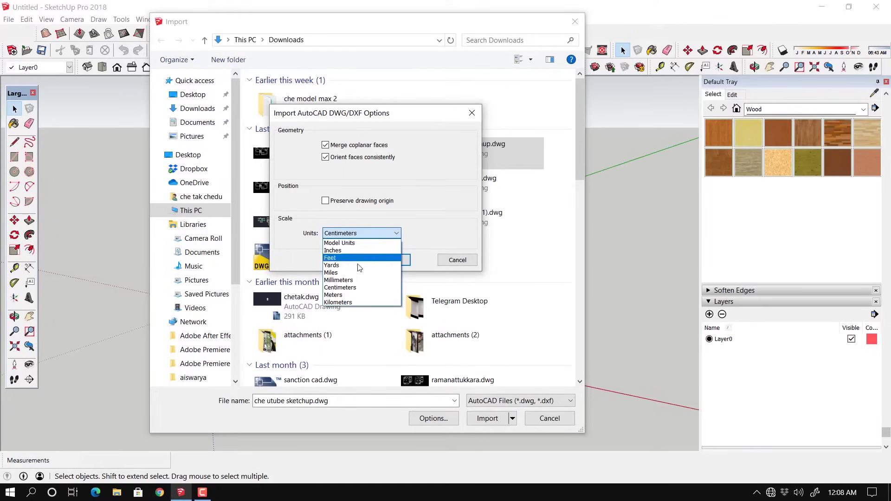
{"action": "left_click", "coordinate": [354, 290]}
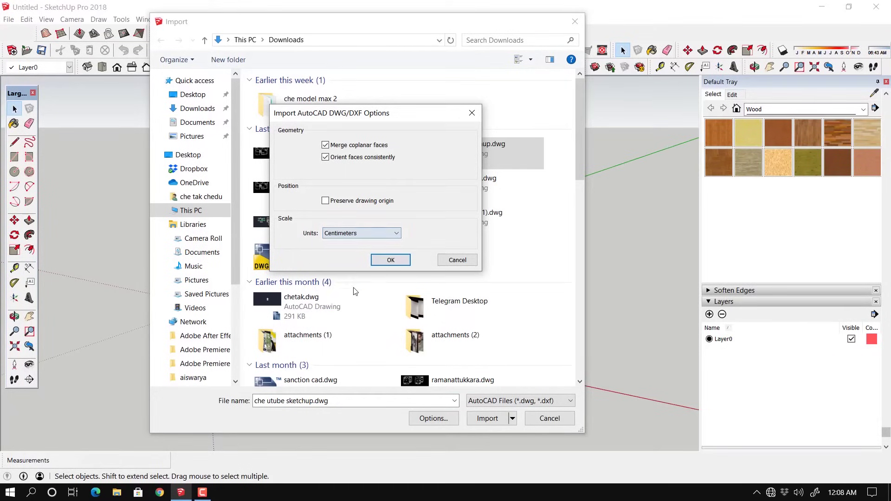
{"action": "left_click", "coordinate": [394, 260]}
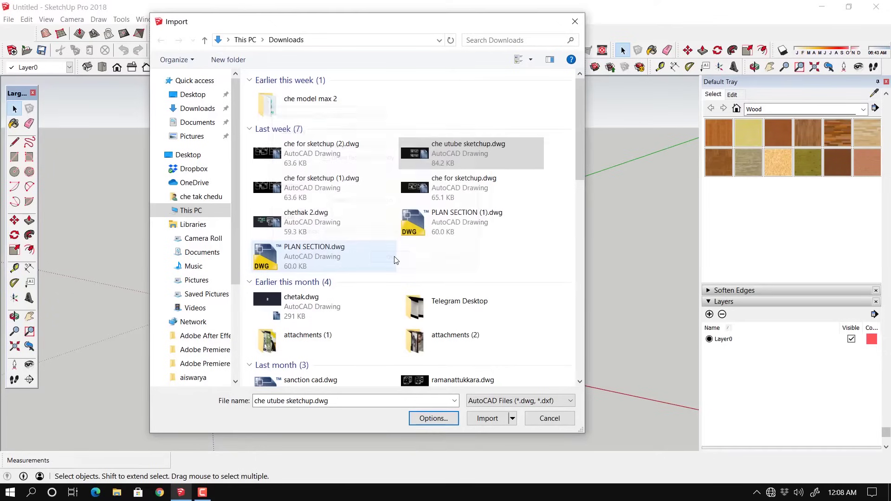
Step: Import the selected AutoCAD drawing and dismiss the import results report
{"action": "left_click", "coordinate": [482, 418]}
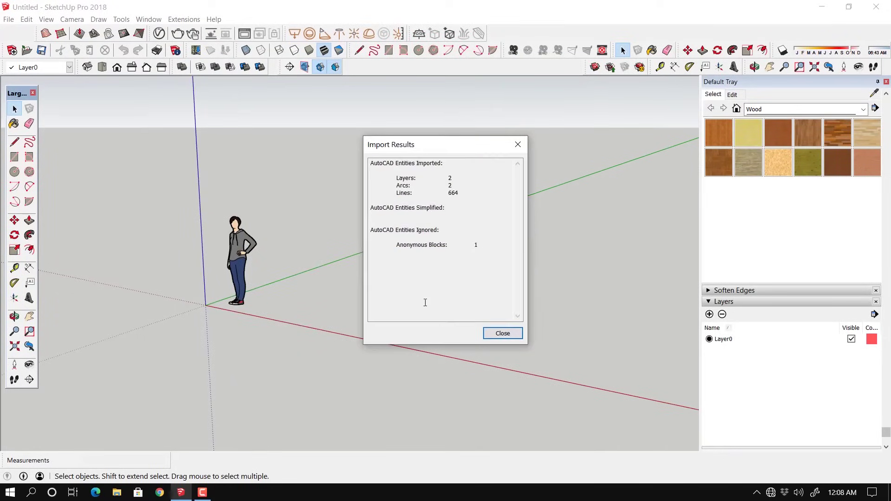
{"action": "left_click_drag", "start_coordinate": [424, 147], "coordinate": [409, 135]}
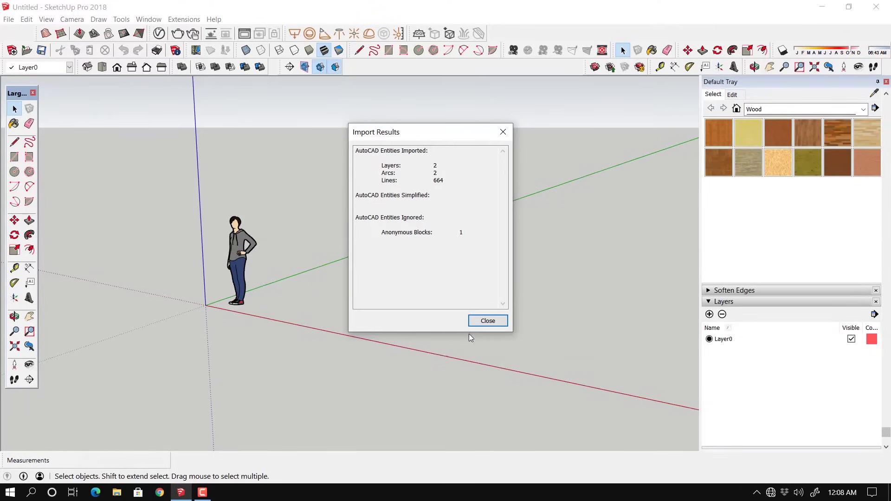
{"action": "left_click", "coordinate": [478, 324]}
{"action": "scroll", "coordinate": [453, 318], "scroll_direction": "down", "scroll_amount": 5}
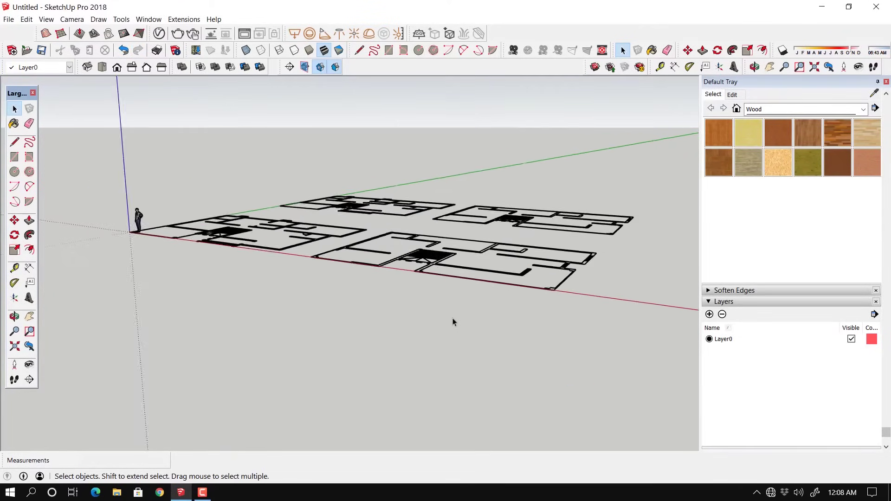
{"action": "middle_click_drag", "start_coordinate": [373, 315], "coordinate": [437, 365]}
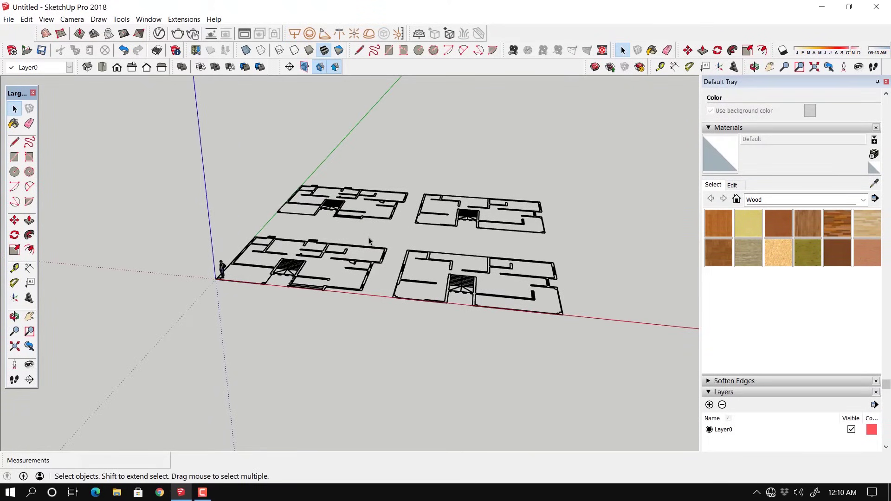
Step: Measure the entrance opening between the two wall ends in the floor plan nearest the origin
{"action": "scroll", "coordinate": [327, 289], "scroll_direction": "up", "scroll_amount": 5}
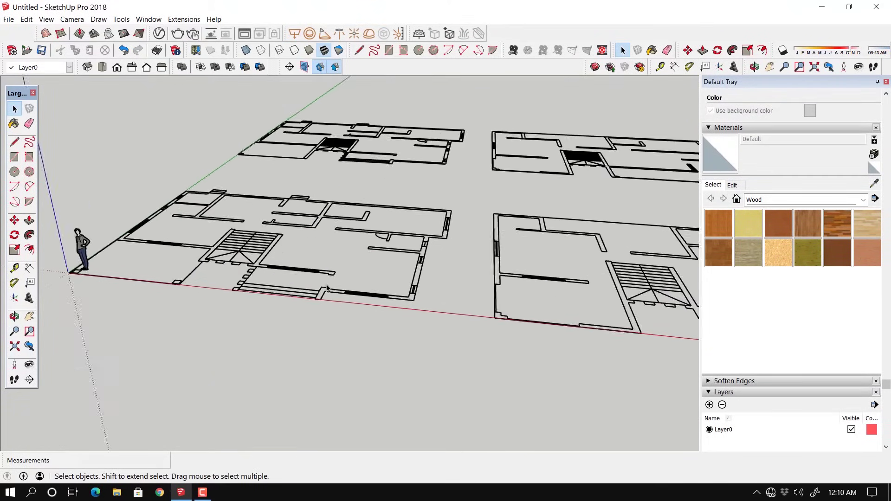
{"action": "scroll", "coordinate": [388, 196], "scroll_direction": "down", "scroll_amount": 1}
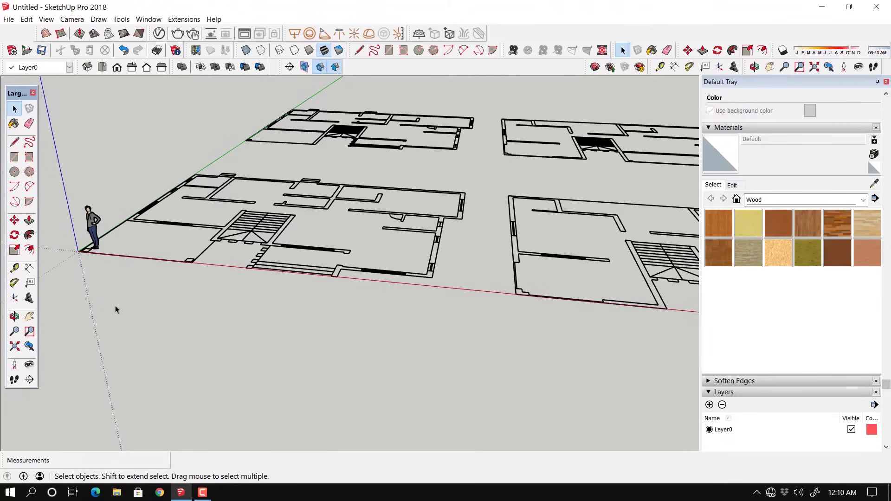
{"action": "key", "text": "t"}
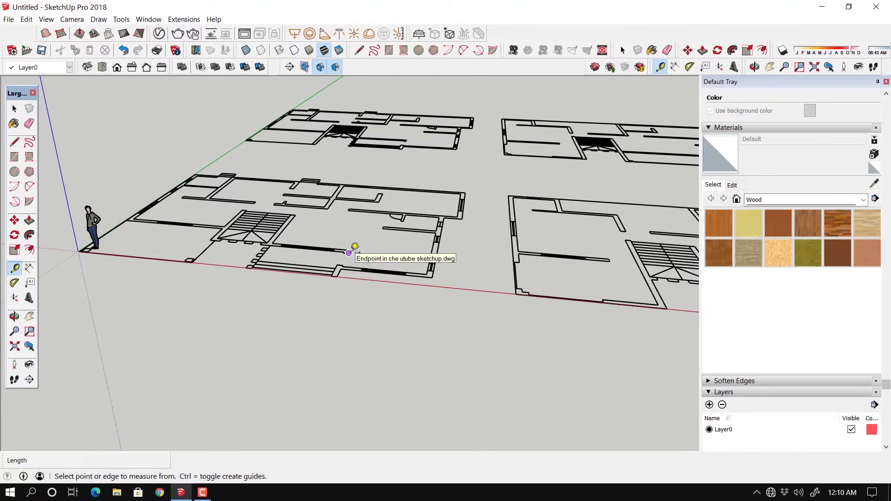
{"action": "left_click", "coordinate": [348, 253]}
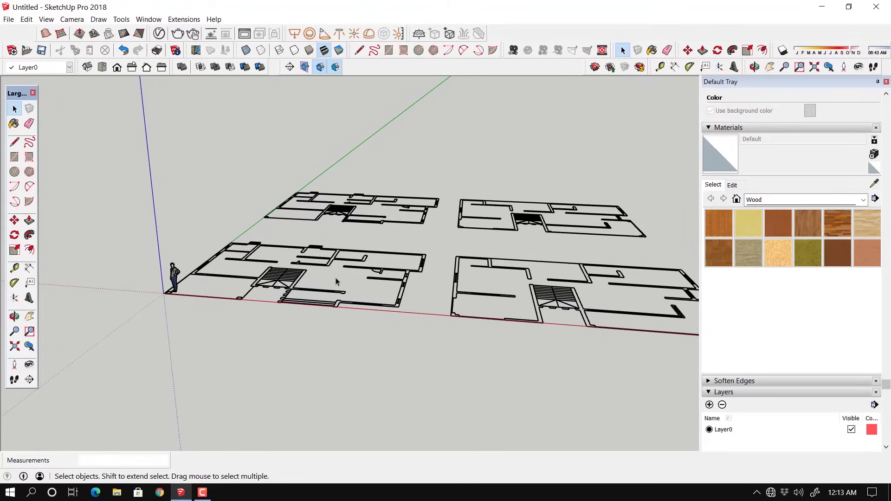
{"action": "scroll", "coordinate": [430, 266], "scroll_direction": "up", "scroll_amount": 3}
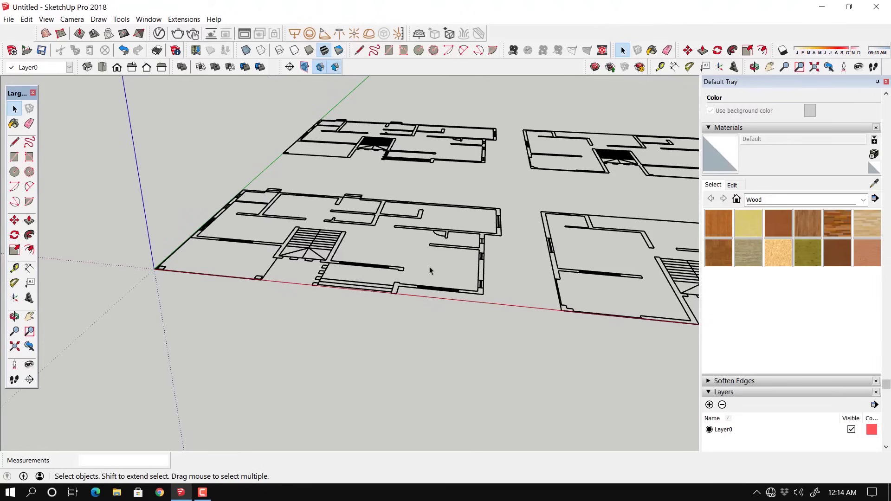
{"action": "scroll", "coordinate": [430, 267], "scroll_direction": "up", "scroll_amount": 3}
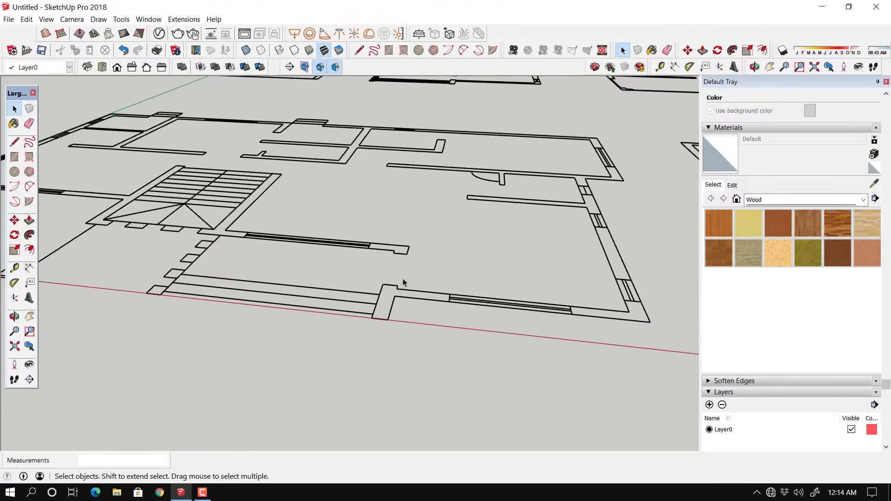
{"action": "scroll", "coordinate": [403, 264], "scroll_direction": "down", "scroll_amount": 5}
{"action": "scroll", "coordinate": [403, 261], "scroll_direction": "up", "scroll_amount": 3}
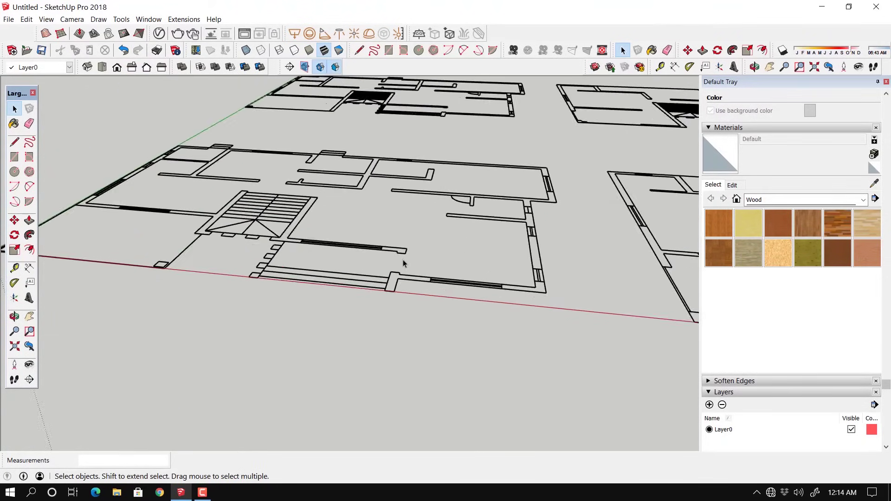
{"action": "middle_click_drag", "start_coordinate": [402, 260], "coordinate": [419, 243]}
{"action": "left_click", "coordinate": [14, 268]}
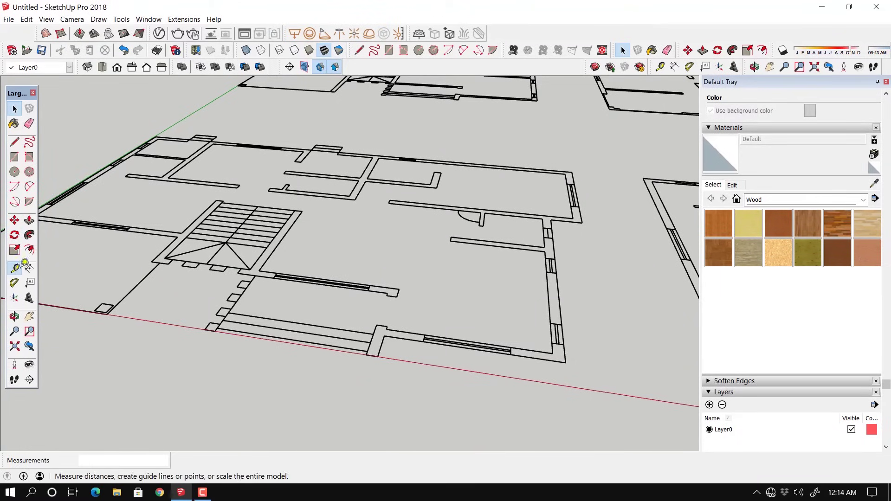
{"action": "left_click", "coordinate": [396, 297]}
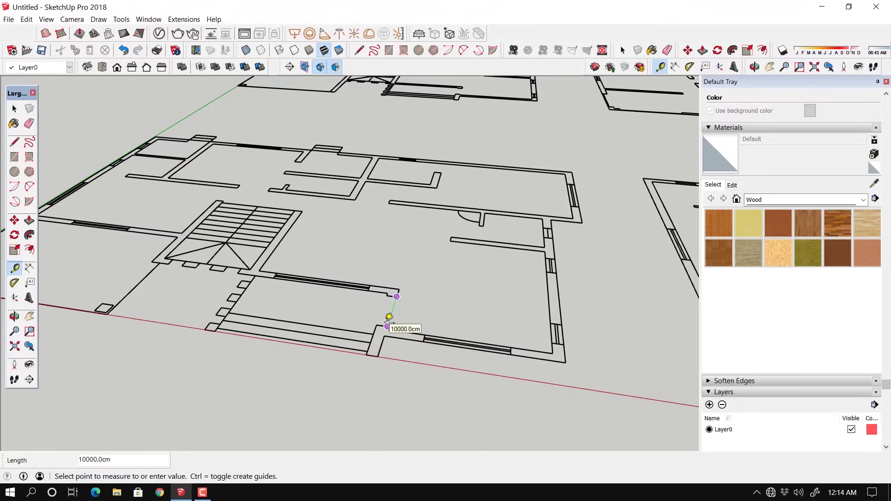
{"action": "left_click", "coordinate": [387, 326]}
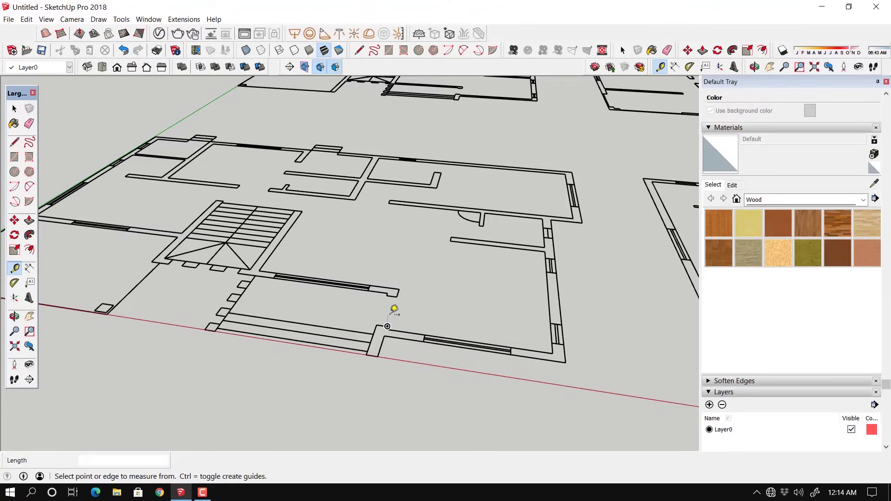
{"action": "scroll", "coordinate": [388, 327], "scroll_direction": "down", "scroll_amount": 5}
{"action": "key", "text": "space"}
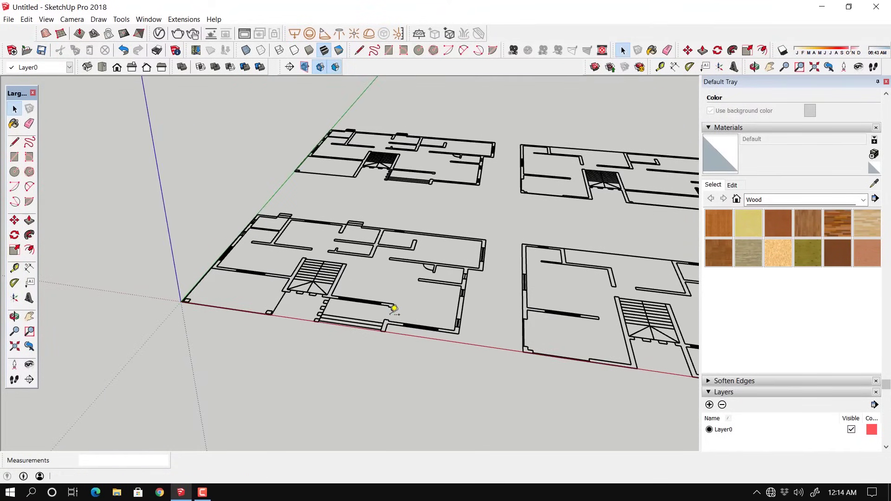
Step: Explode the imported floor plan component into separate editable geometry
{"action": "left_click", "coordinate": [432, 268]}
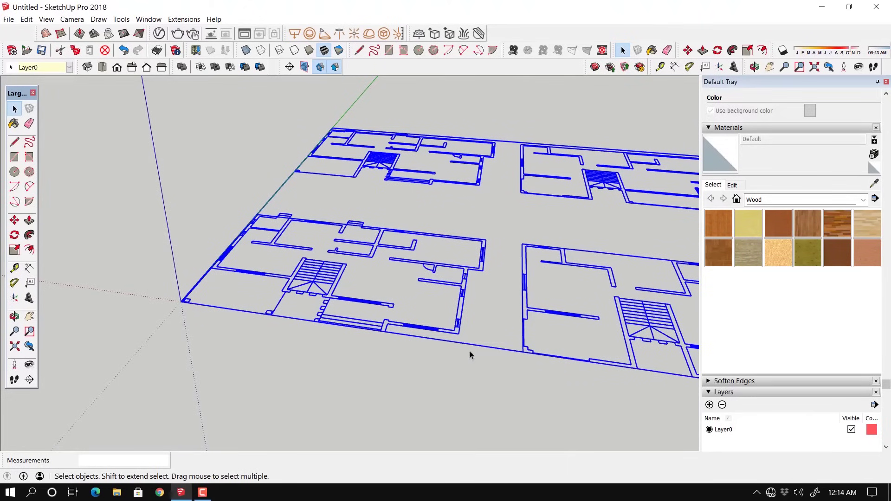
{"action": "right_click", "coordinate": [448, 268]}
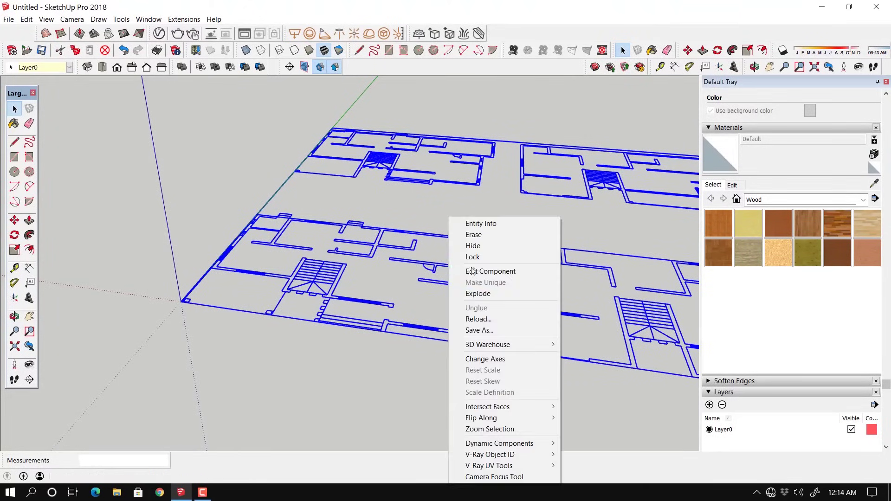
{"action": "left_click", "coordinate": [481, 293]}
{"action": "left_click", "coordinate": [499, 218]}
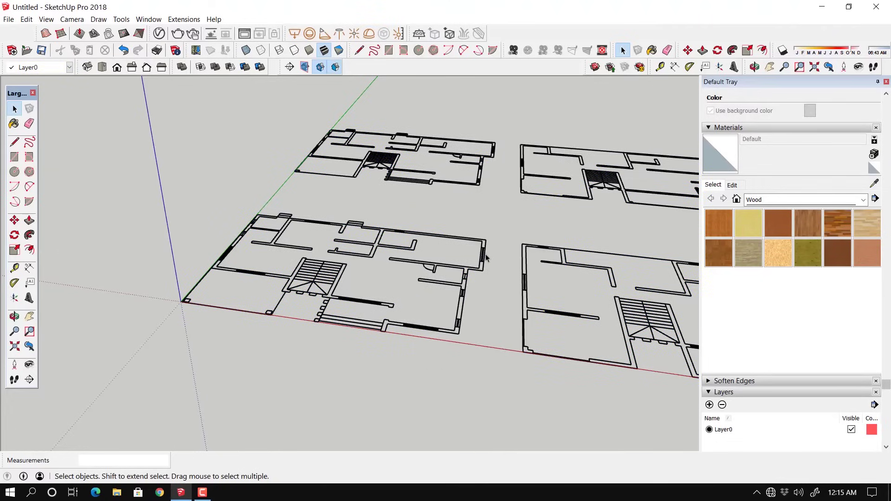
{"action": "left_click", "coordinate": [484, 255]}
{"action": "left_click", "coordinate": [480, 226]}
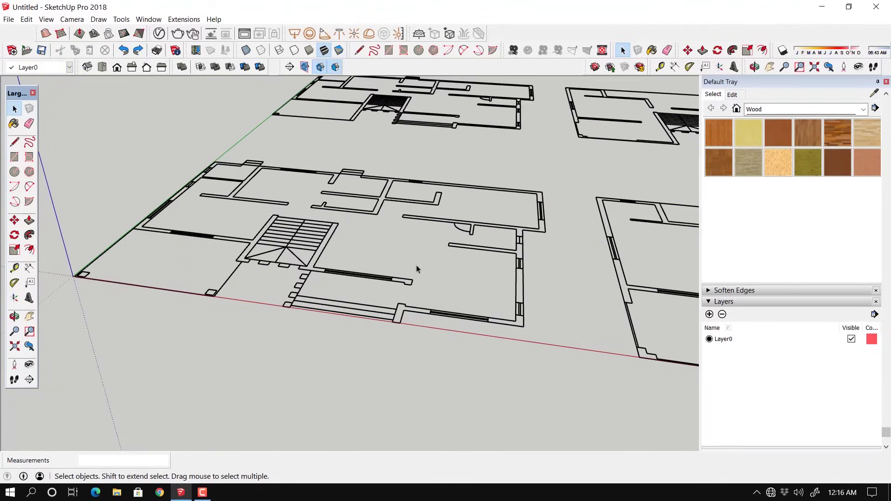
Step: Resize the whole model with the Tape Measure by setting the entrance opening between the wall ends to 100 cm
{"action": "left_click", "coordinate": [15, 270]}
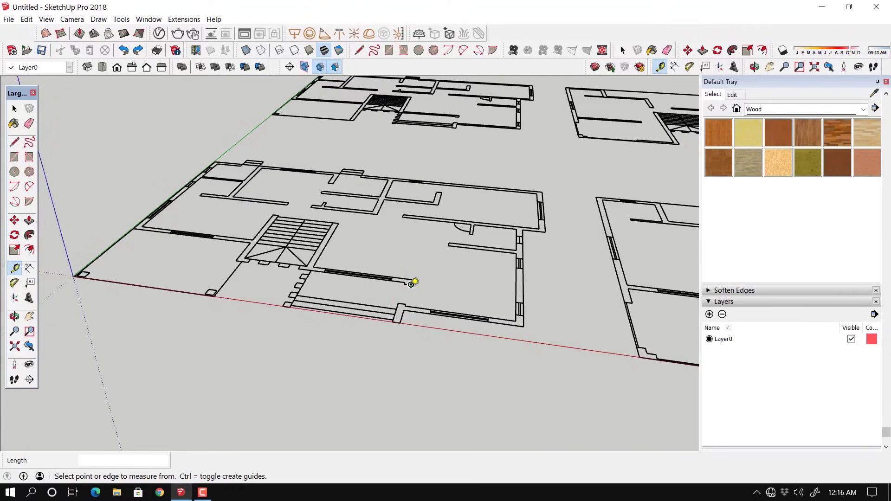
{"action": "left_click", "coordinate": [411, 285]}
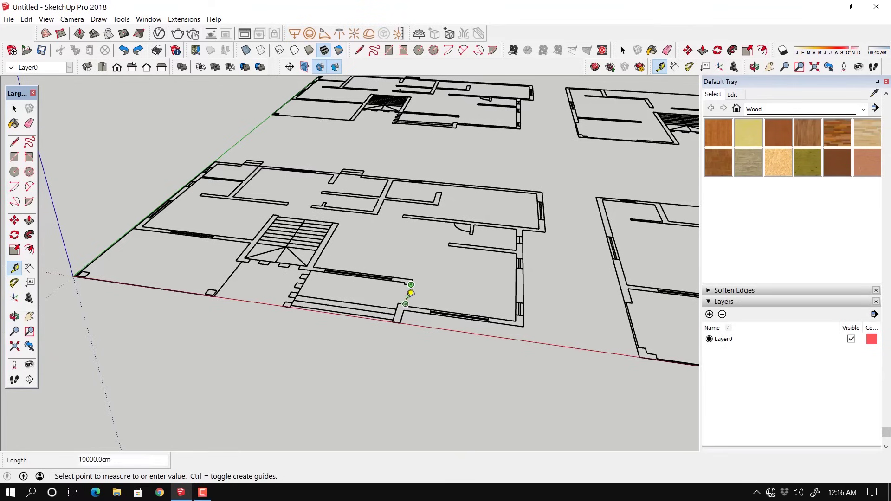
{"action": "left_click", "coordinate": [406, 304]}
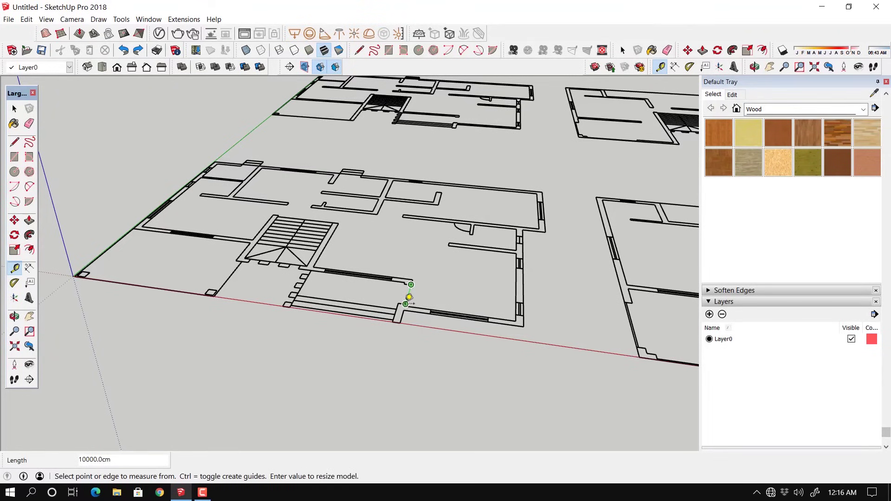
{"action": "type", "text": "100"}
{"action": "key", "text": "Return"}
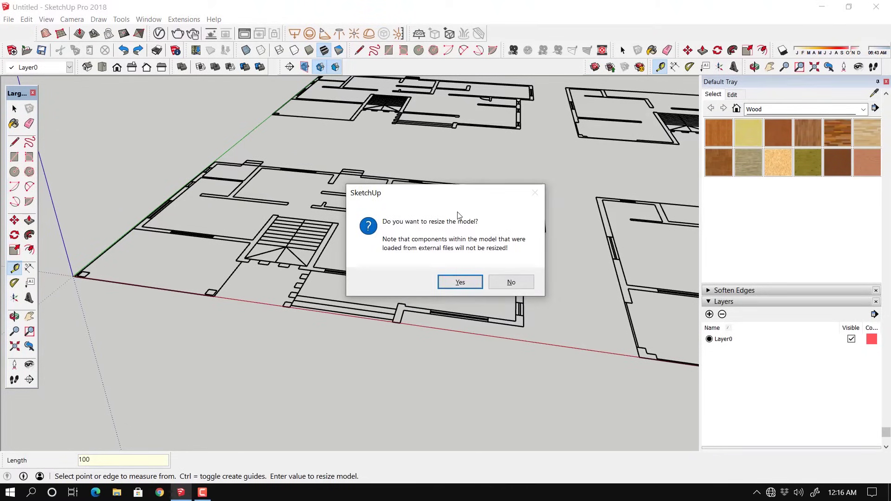
{"action": "left_click", "coordinate": [460, 282]}
Step: Check the entrance opening in the resized floor plan with the Tape Measure
{"action": "scroll", "coordinate": [74, 273], "scroll_direction": "up", "scroll_amount": 2}
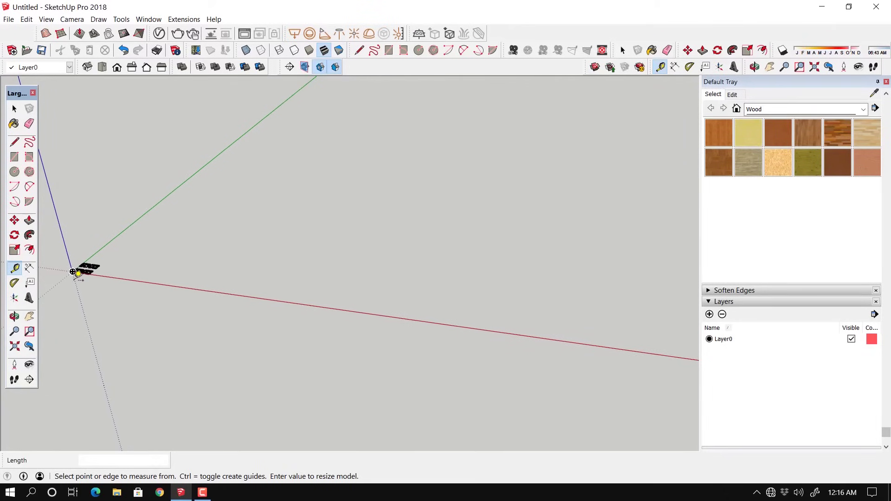
{"action": "scroll", "coordinate": [75, 278], "scroll_direction": "up", "scroll_amount": 8}
{"action": "middle_click_drag", "start_coordinate": [88, 277], "coordinate": [298, 292], "text": "shift"}
{"action": "key", "text": "t"}
{"action": "scroll", "coordinate": [213, 294], "scroll_direction": "up", "scroll_amount": 10}
{"action": "scroll", "coordinate": [300, 291], "scroll_direction": "down", "scroll_amount": 2}
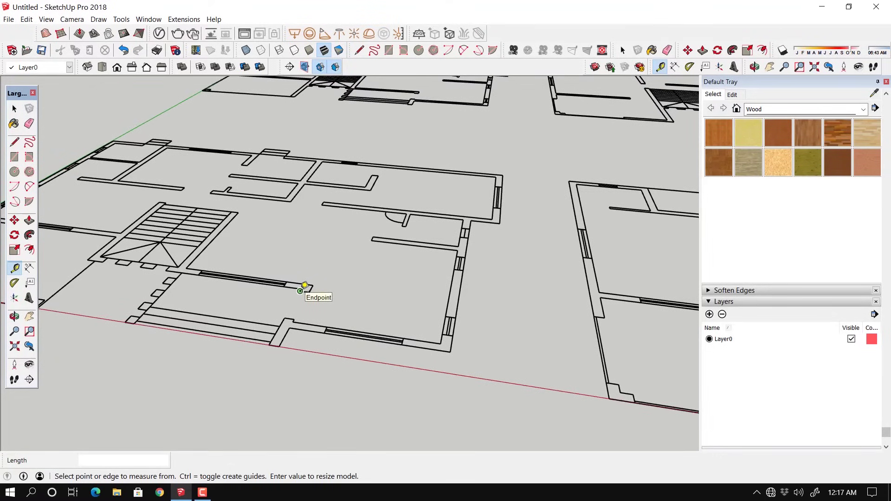
{"action": "scroll", "coordinate": [300, 292], "scroll_direction": "down", "scroll_amount": 6}
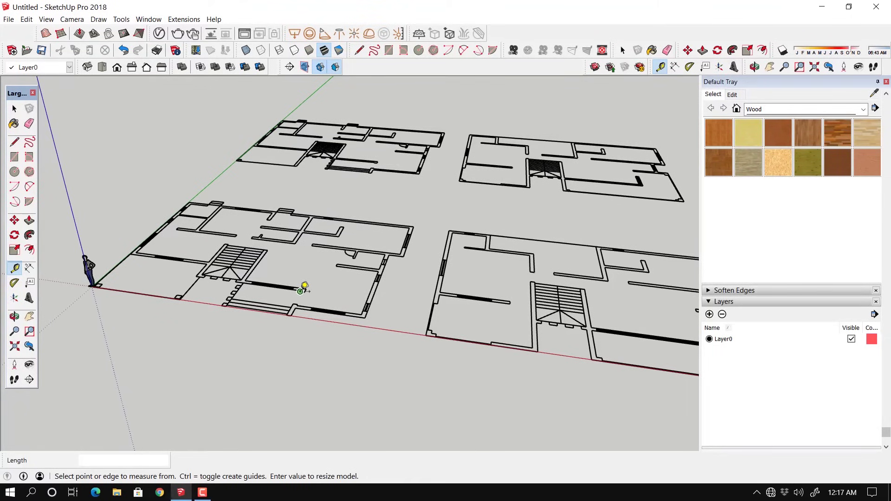
Step: Delete the two floor plans along the red axis together with the scale figure
{"action": "scroll", "coordinate": [302, 290], "scroll_direction": "up", "scroll_amount": 2}
{"action": "left_click", "coordinate": [301, 291]}
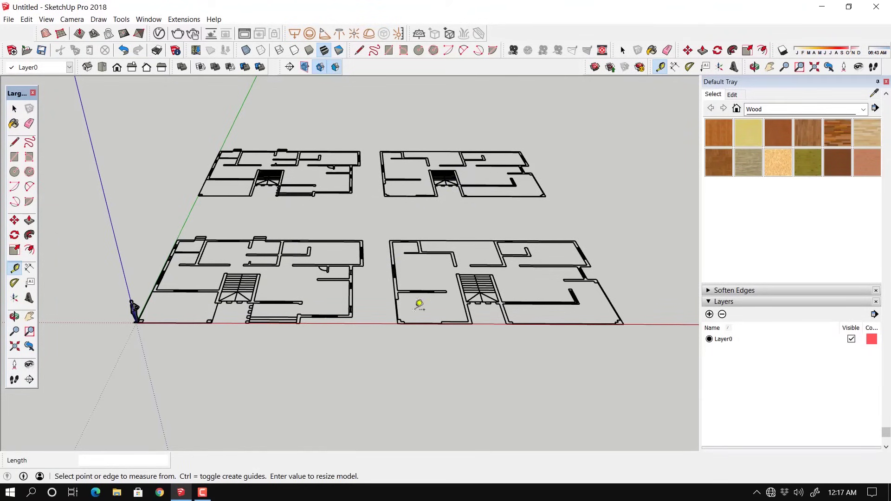
{"action": "key", "text": "space"}
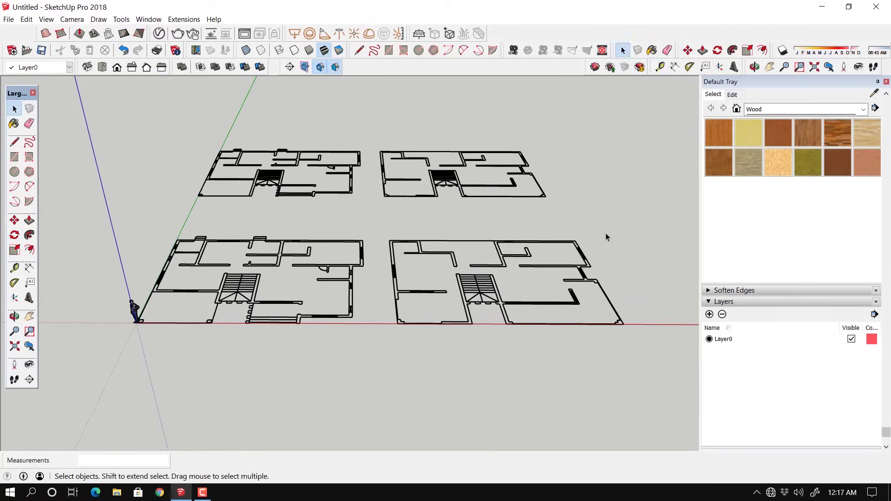
{"action": "left_click_drag", "start_coordinate": [654, 226], "coordinate": [114, 374]}
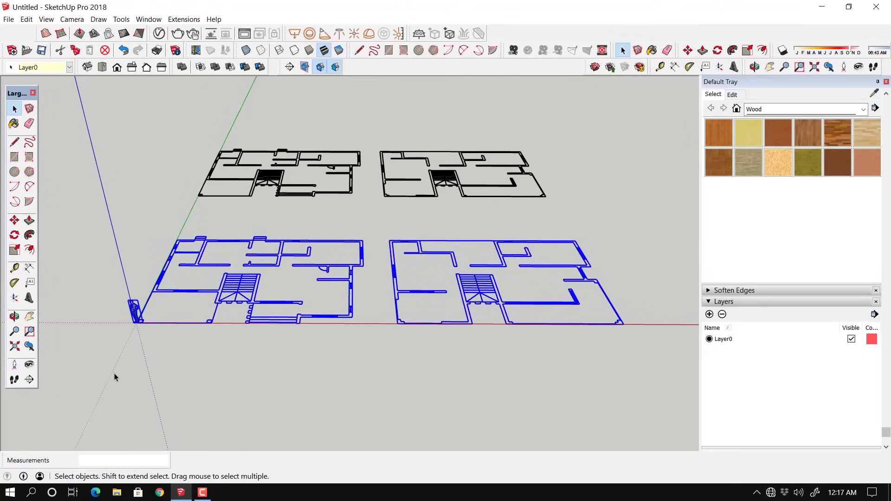
{"action": "key", "text": "Delete"}
Step: Make a group of the complete floor plan that lies along the green axis
{"action": "scroll", "coordinate": [282, 214], "scroll_direction": "up", "scroll_amount": 3}
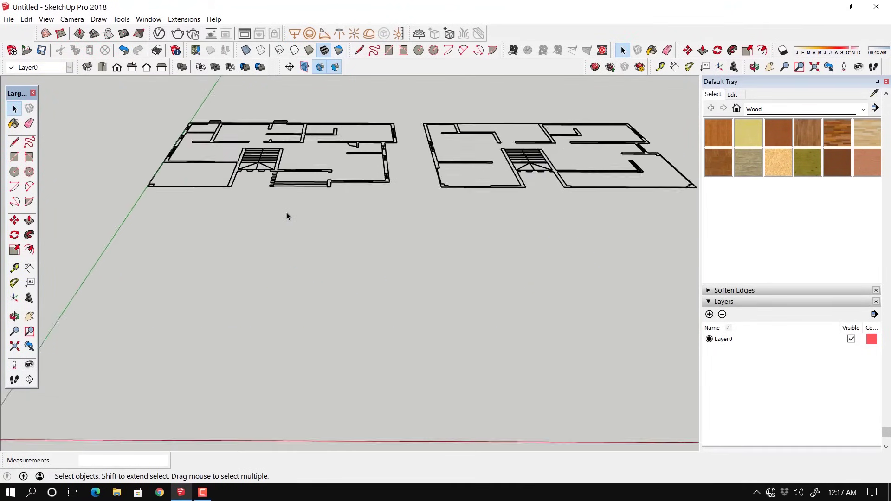
{"action": "middle_click_drag", "start_coordinate": [286, 212], "coordinate": [309, 308], "text": "shift"}
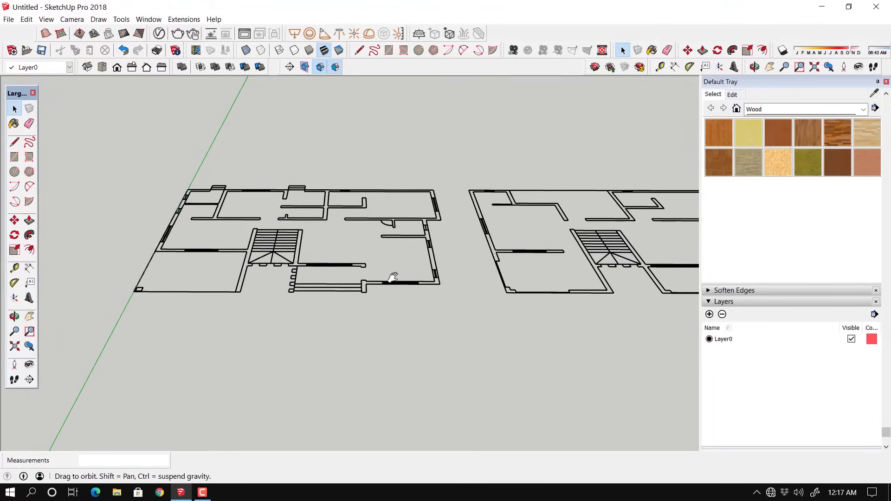
{"action": "middle_click_drag", "start_coordinate": [400, 284], "coordinate": [439, 271]}
{"action": "key", "text": "space"}
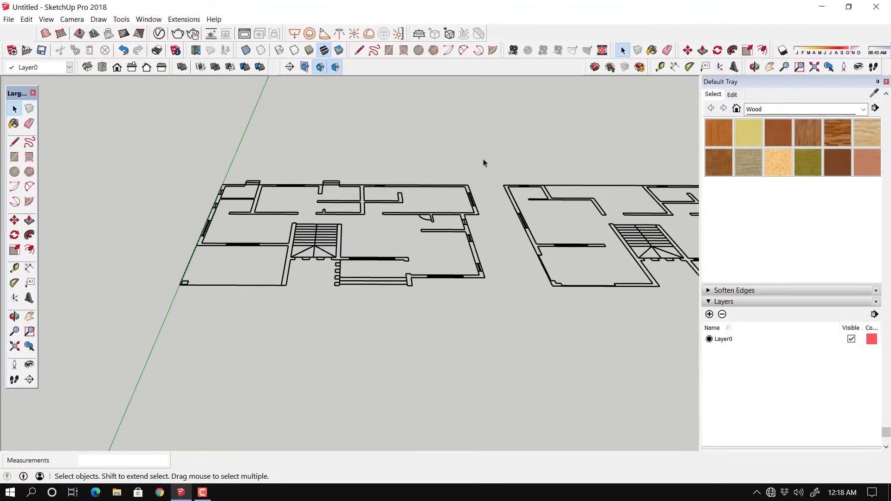
{"action": "left_click_drag", "start_coordinate": [483, 164], "coordinate": [372, 299]}
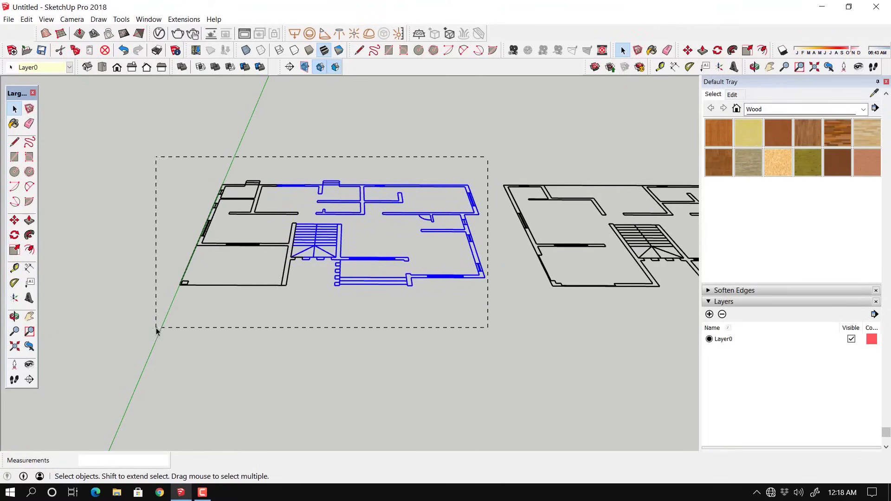
{"action": "left_click_drag", "start_coordinate": [157, 329], "coordinate": [157, 330]}
{"action": "right_click", "coordinate": [326, 235]}
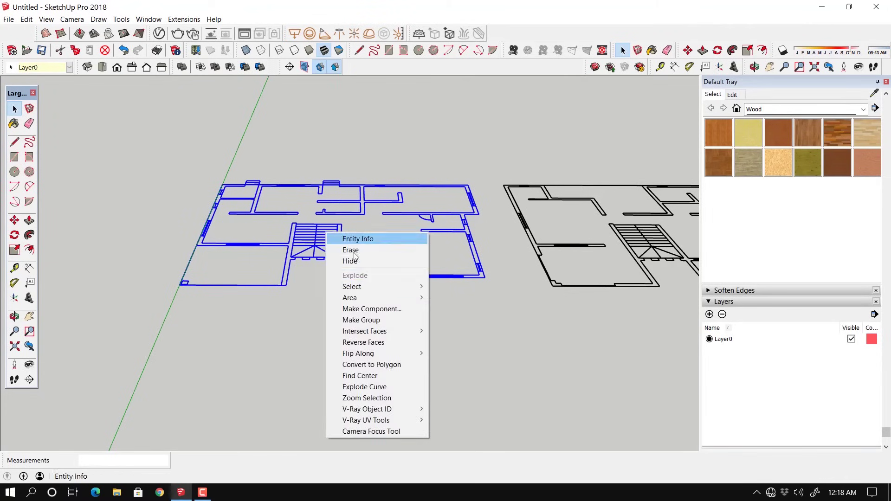
{"action": "left_click", "coordinate": [360, 317]}
{"action": "left_click", "coordinate": [385, 226]}
Step: In top view, trace the grouped plan's outer wall edges along the green-axis side, rear and opposite side with the Line tool
{"action": "scroll", "coordinate": [403, 274], "scroll_direction": "up", "scroll_amount": 3}
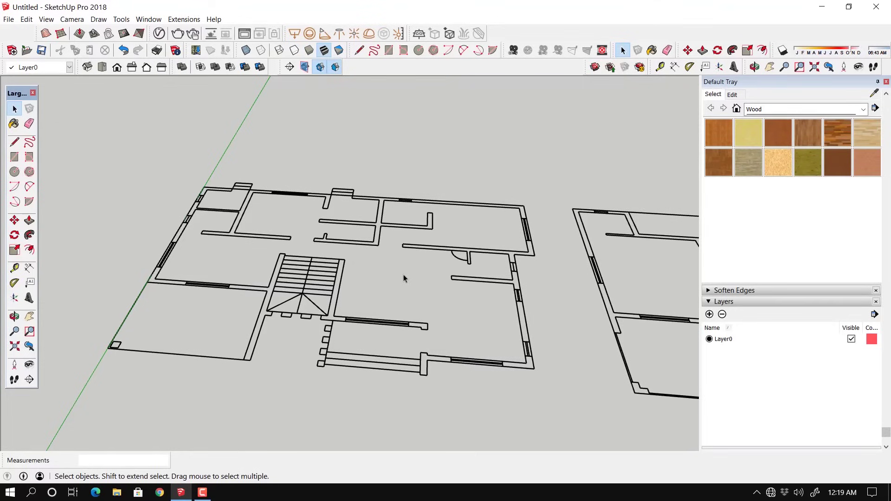
{"action": "left_click", "coordinate": [101, 70]}
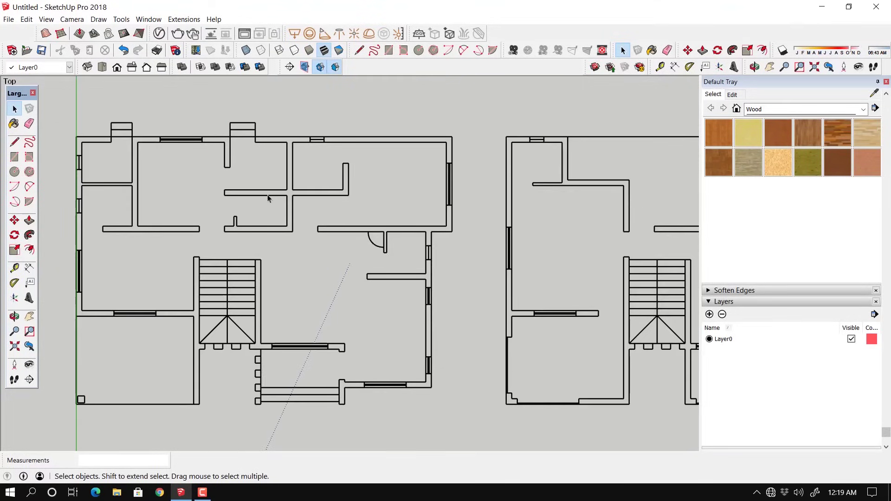
{"action": "key", "text": "l"}
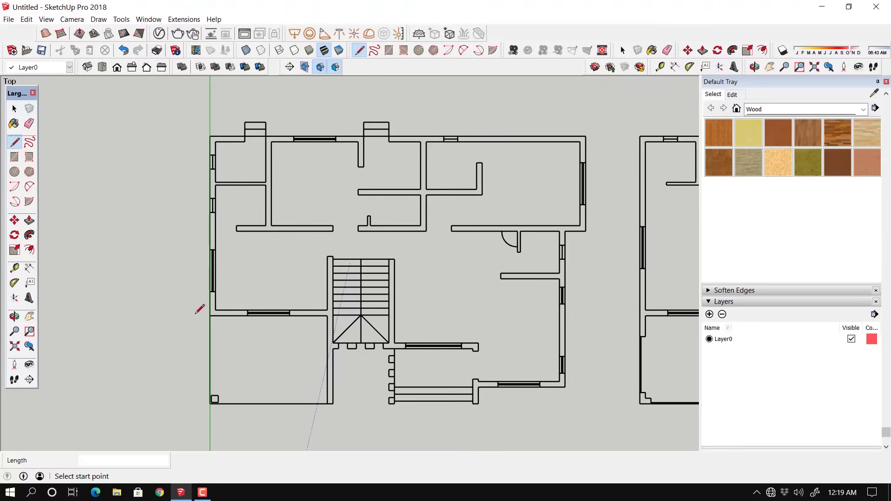
{"action": "left_click", "coordinate": [211, 316]}
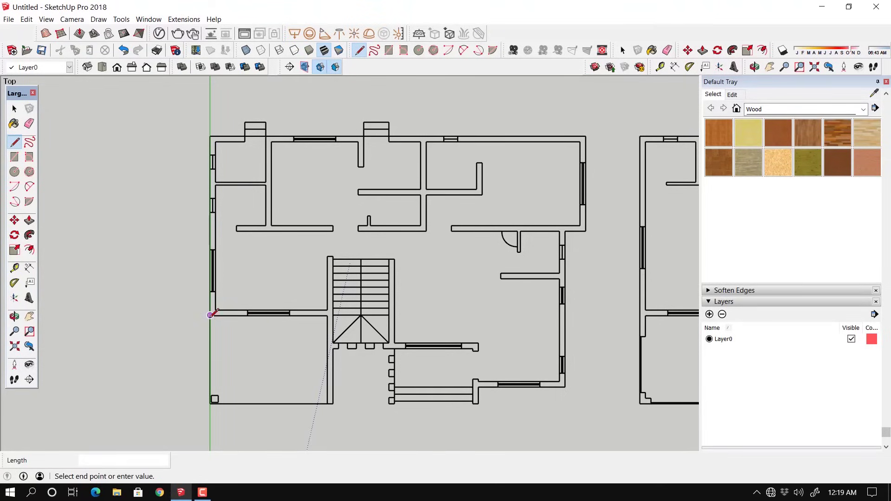
{"action": "left_click", "coordinate": [210, 136]}
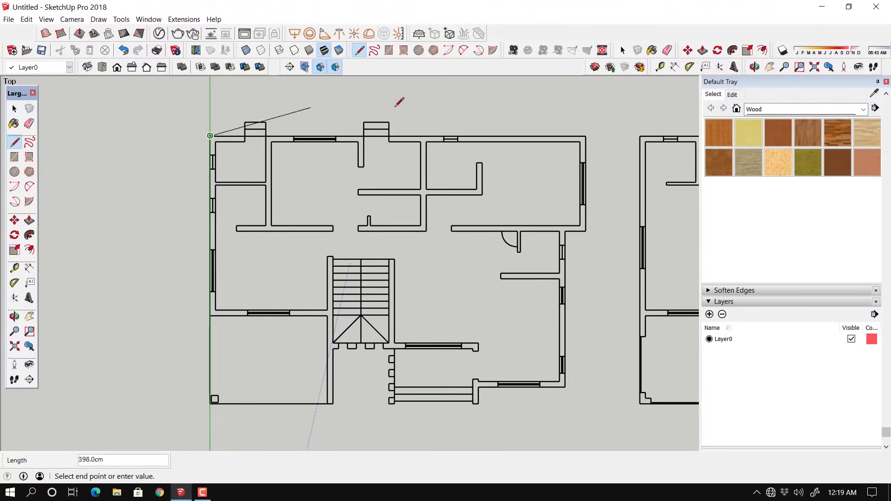
{"action": "left_click", "coordinate": [586, 136]}
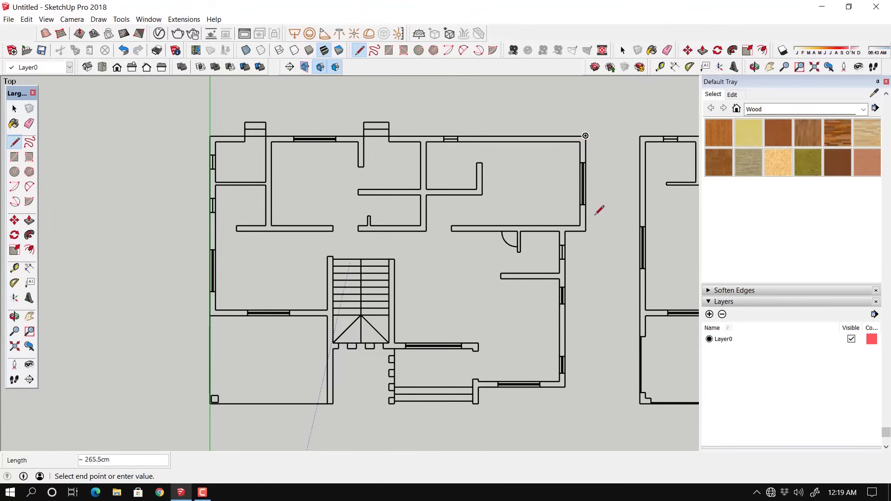
{"action": "left_click", "coordinate": [586, 230]}
{"action": "left_click", "coordinate": [565, 231]}
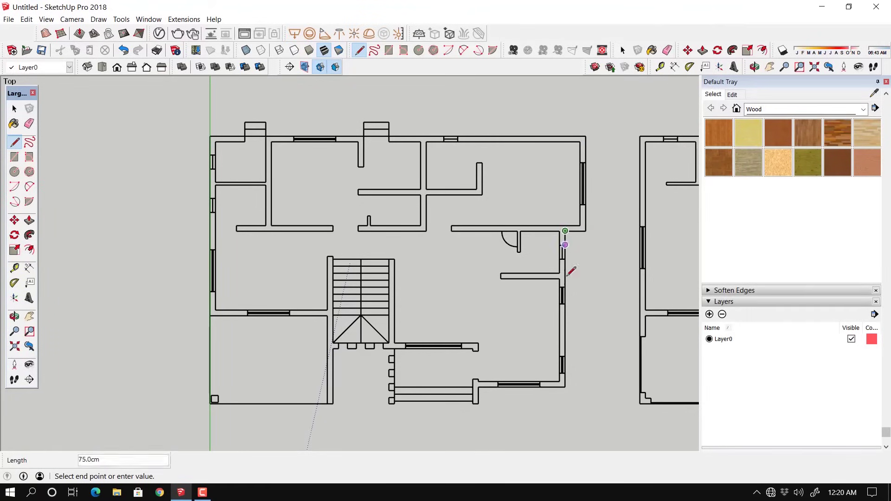
{"action": "left_click", "coordinate": [565, 386]}
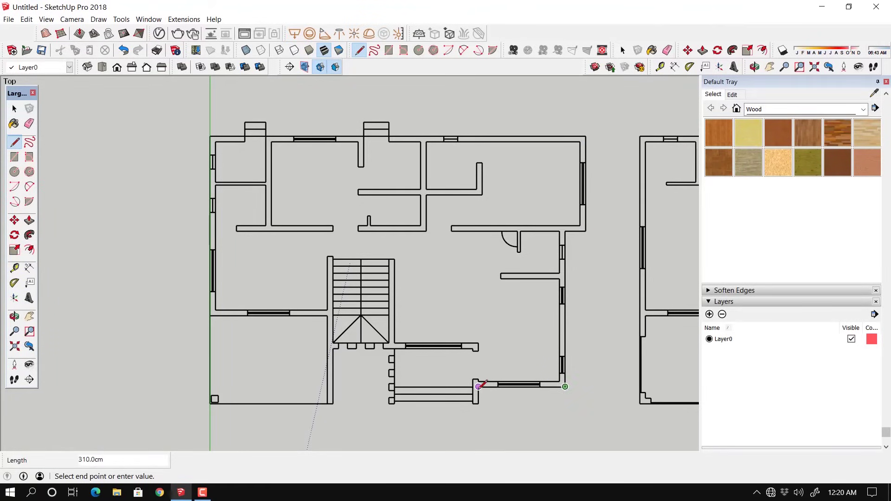
Step: Continue the traced outline along the front past the porch and staircase and close it at its starting corner
{"action": "left_click", "coordinate": [478, 385]}
{"action": "left_click", "coordinate": [476, 401]}
{"action": "left_click", "coordinate": [473, 387]}
{"action": "left_click", "coordinate": [394, 387]}
{"action": "left_click", "coordinate": [395, 342]}
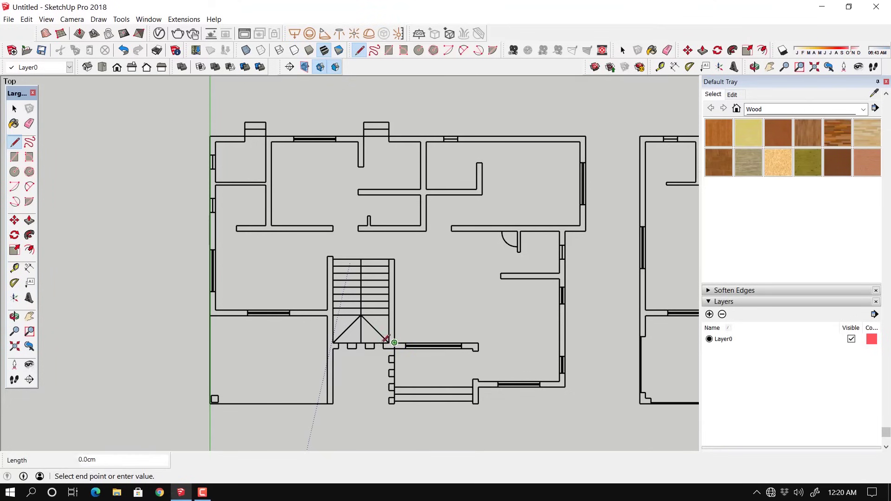
{"action": "left_click", "coordinate": [328, 343]}
{"action": "left_click", "coordinate": [211, 315]}
Step: Extrude the traced floor face upward by 45 cm with Push/Pull
{"action": "middle_click_drag", "start_coordinate": [299, 368], "coordinate": [297, 241]}
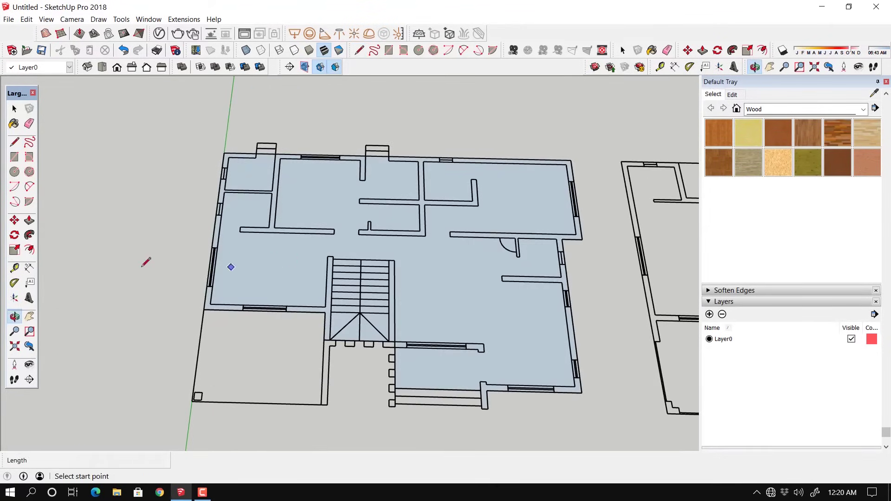
{"action": "left_click", "coordinate": [29, 220]}
{"action": "middle_click_drag", "start_coordinate": [308, 328], "coordinate": [413, 272]}
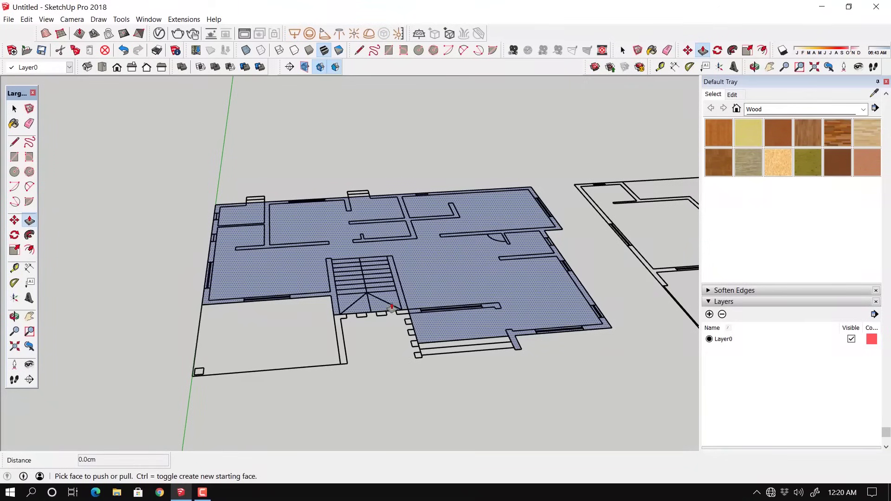
{"action": "left_click", "coordinate": [428, 291]}
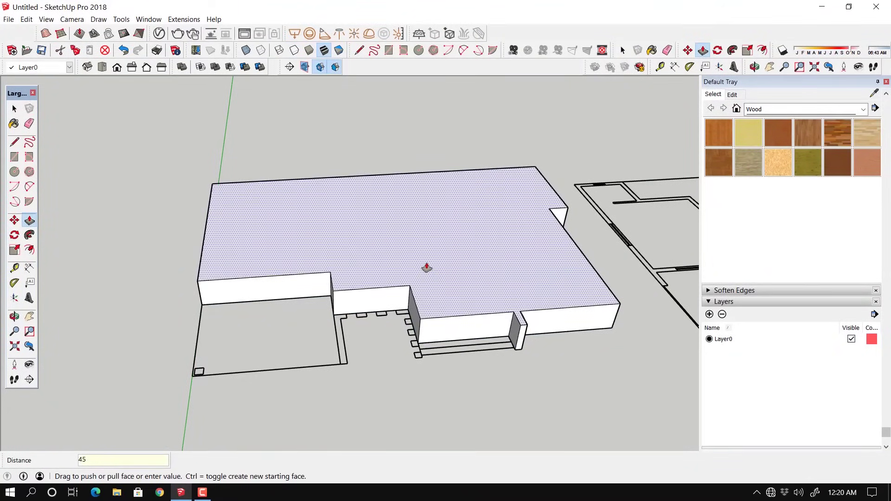
{"action": "key", "text": "Return"}
{"action": "key", "text": "space"}
Step: Move the floor plan group up from the slab's bottom corner onto its top surface
{"action": "middle_click_drag", "start_coordinate": [427, 268], "coordinate": [383, 327]}
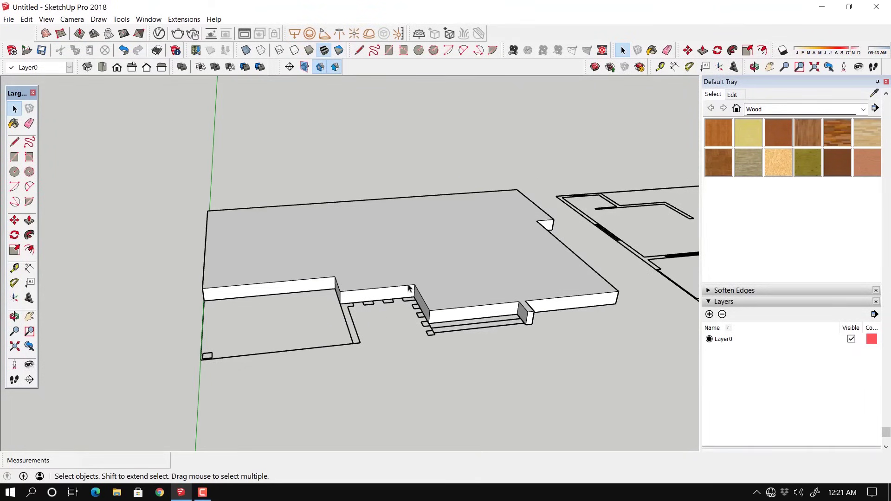
{"action": "left_click", "coordinate": [370, 306]}
{"action": "double_click", "coordinate": [370, 306]}
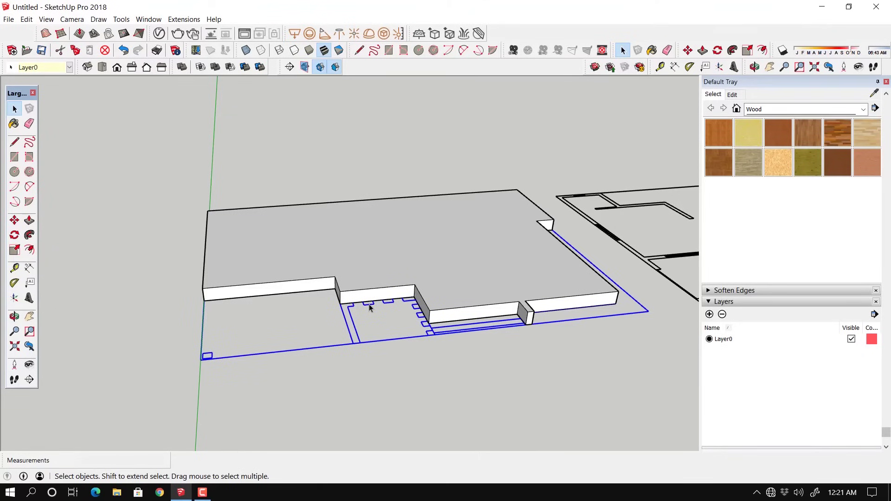
{"action": "key", "text": "m"}
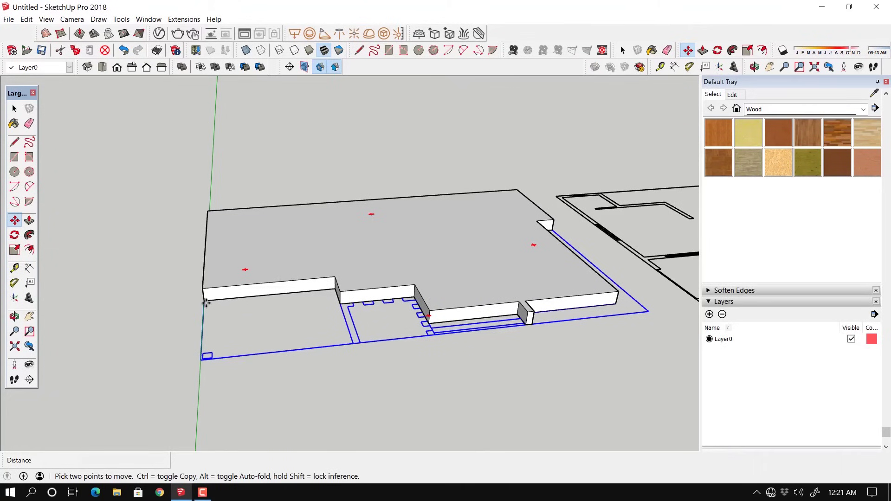
{"action": "left_click", "coordinate": [205, 301]}
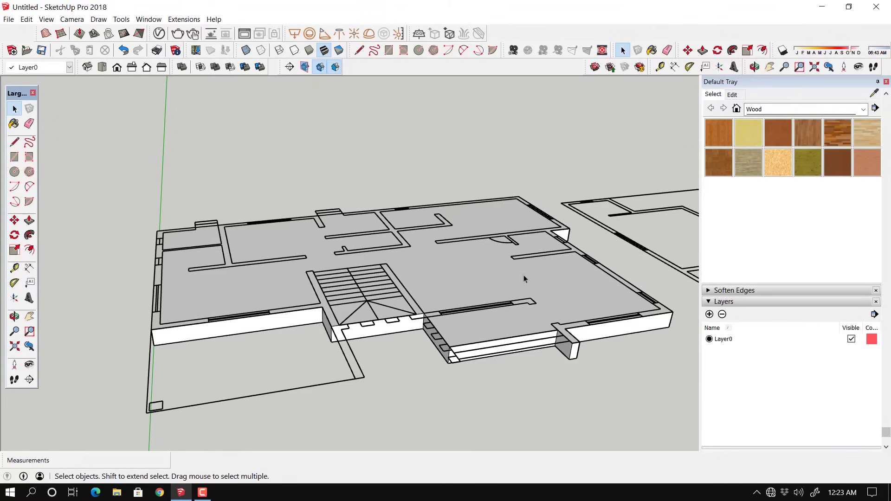
Step: Make a group of all the connected slab geometry beneath the floor plan
{"action": "triple_click", "coordinate": [479, 266]}
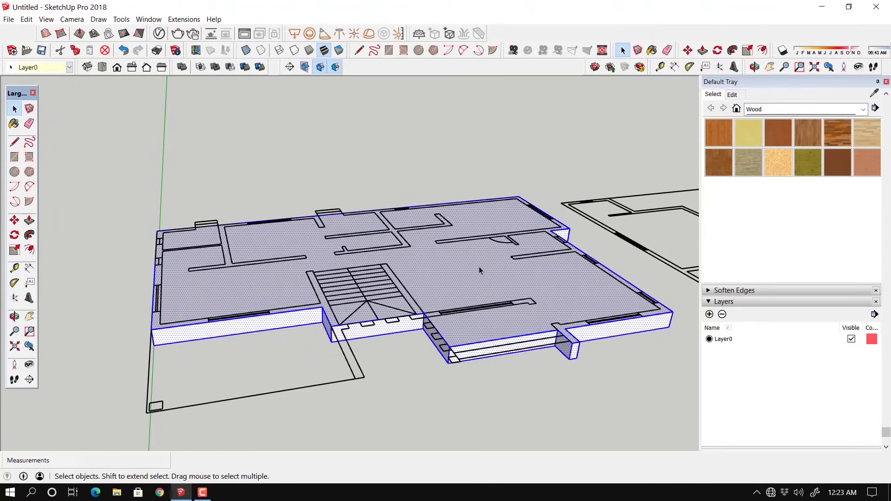
{"action": "right_click", "coordinate": [480, 268]}
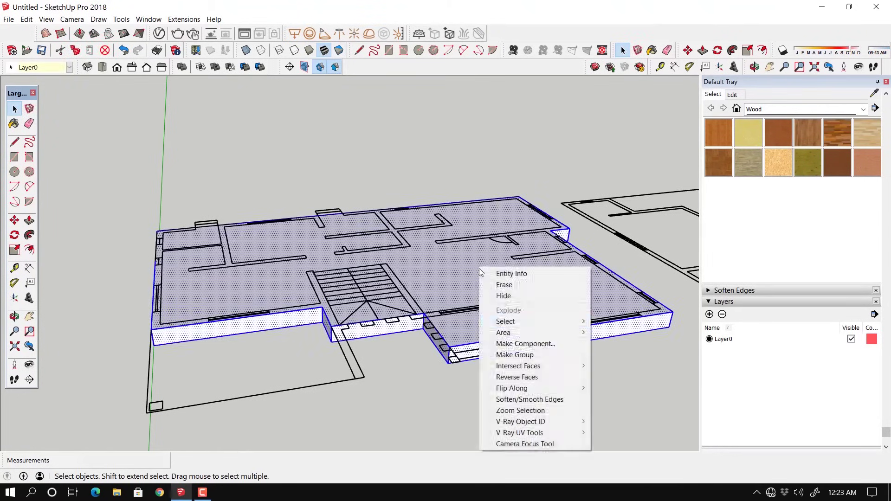
{"action": "left_click", "coordinate": [515, 355]}
{"action": "left_click", "coordinate": [473, 153]}
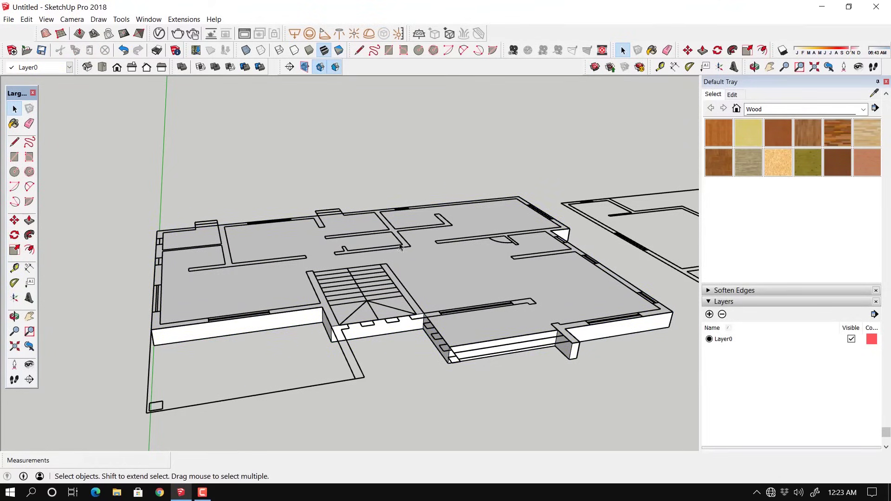
Step: In top view, draw a rectangle about 622 by 20 cm over the outer wall strip along the green axis
{"action": "middle_click_drag", "start_coordinate": [401, 247], "coordinate": [443, 279]}
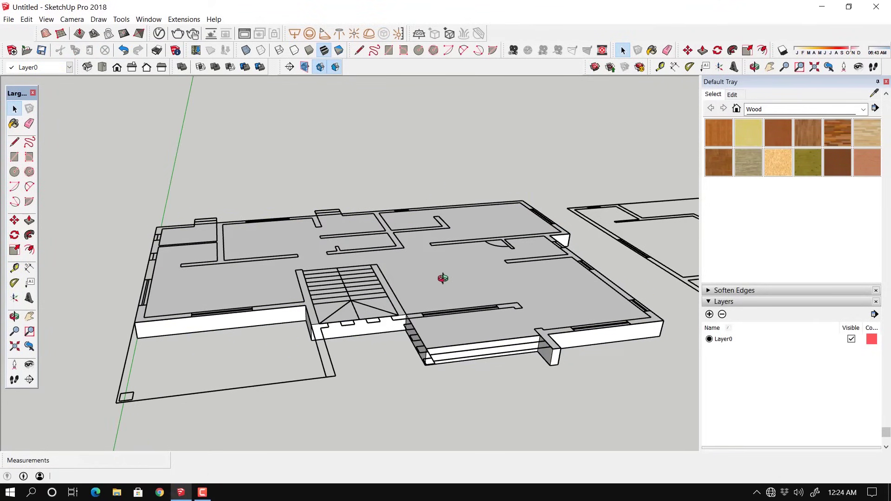
{"action": "left_click", "coordinate": [99, 70]}
{"action": "middle_click_drag", "start_coordinate": [235, 243], "coordinate": [390, 256], "text": "shift"}
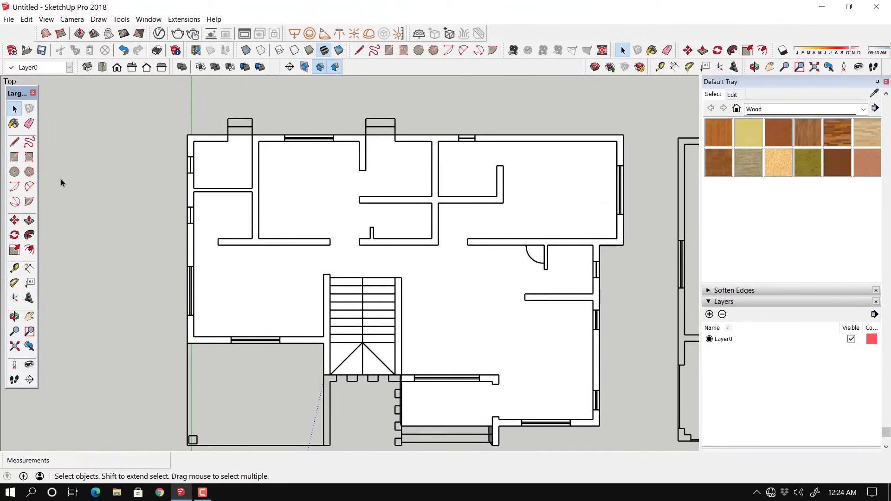
{"action": "left_click", "coordinate": [16, 162]}
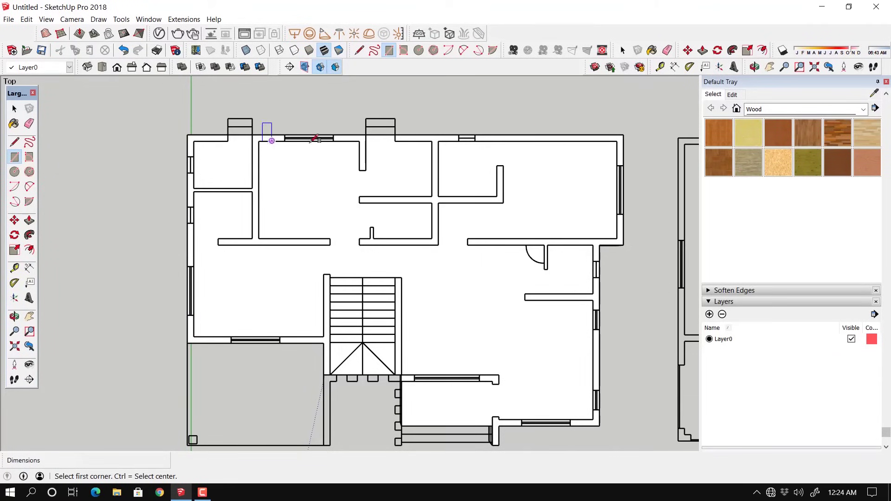
{"action": "left_click", "coordinate": [188, 342]}
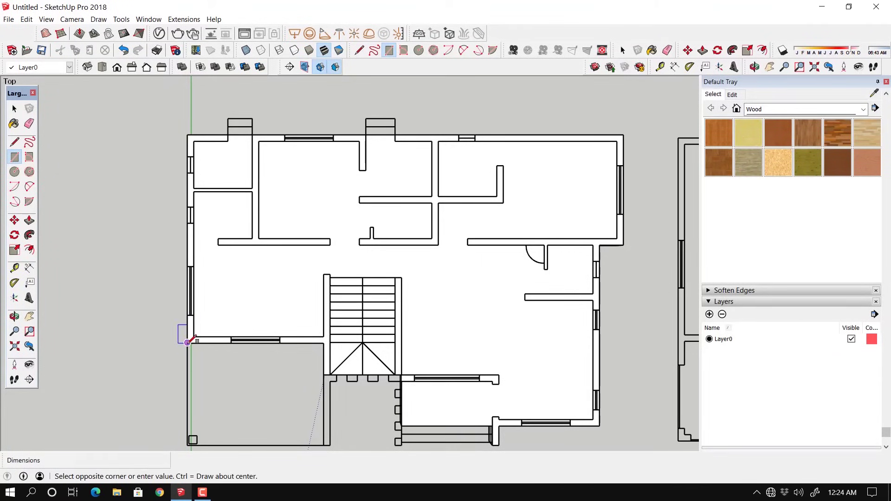
{"action": "left_click", "coordinate": [194, 140]}
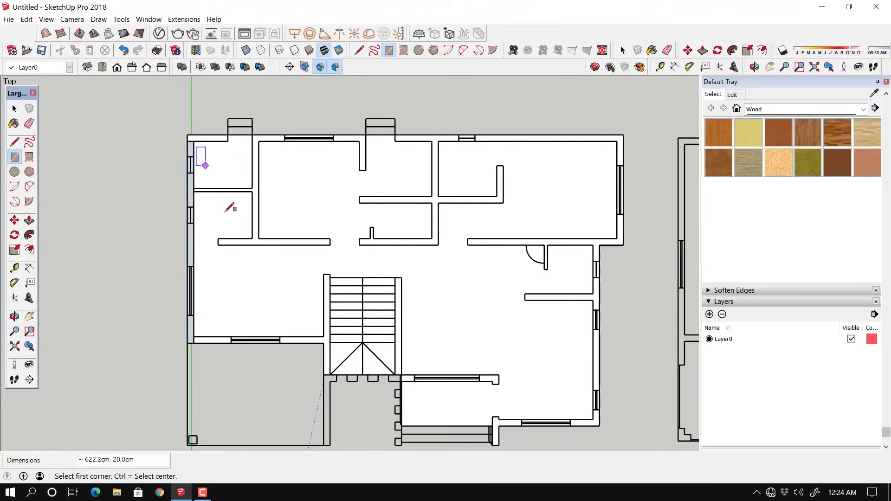
Step: Try to pull the wall strip along the green axis up about 349 cm with Push/Pull
{"action": "middle_click_drag", "start_coordinate": [227, 298], "coordinate": [259, 149]}
{"action": "key", "text": "r"}
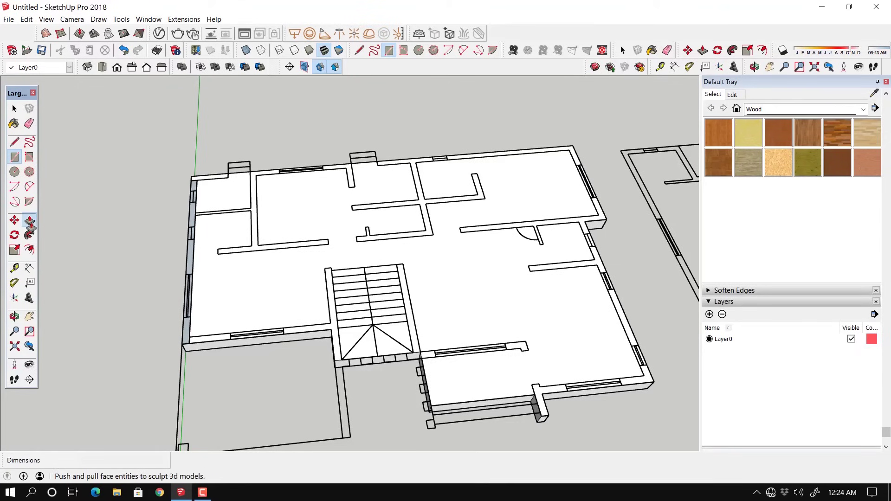
{"action": "left_click", "coordinate": [29, 220]}
{"action": "left_click_drag", "start_coordinate": [193, 224], "coordinate": [175, 144]}
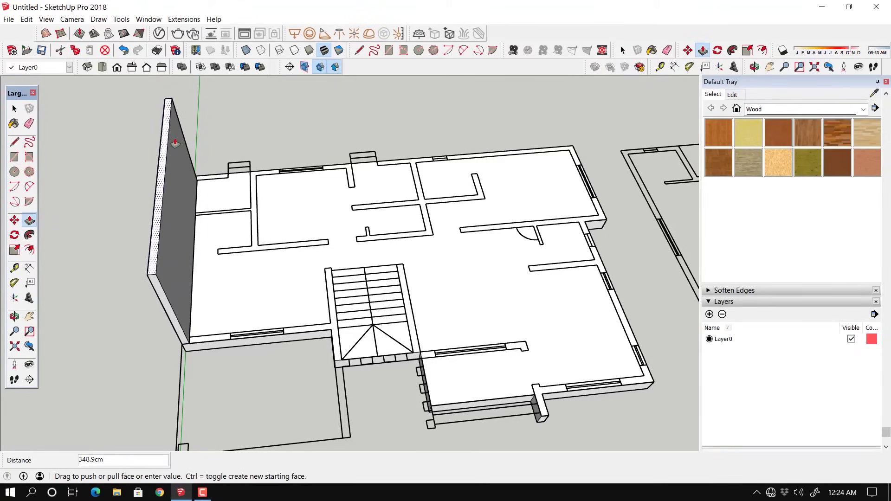
{"action": "key", "text": "Escape"}
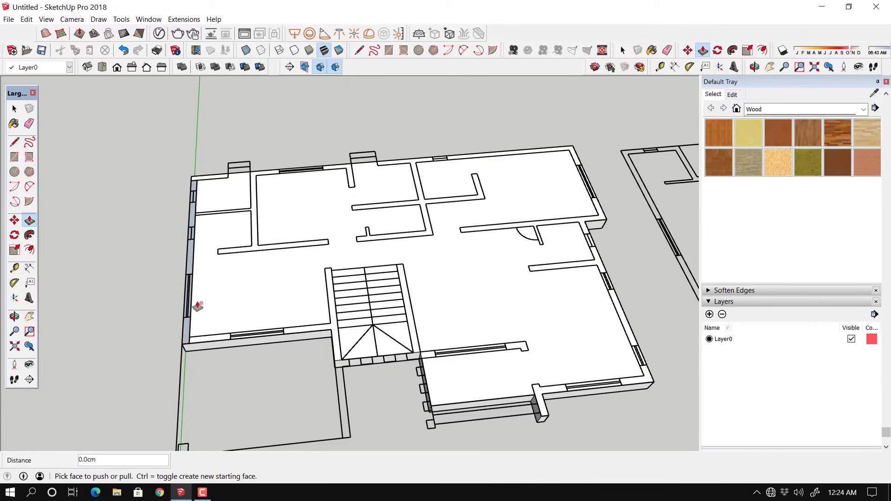
Step: In top view, draw a 150 by 20 cm rectangle over the large window in the outer wall along the green axis
{"action": "left_click", "coordinate": [13, 157]}
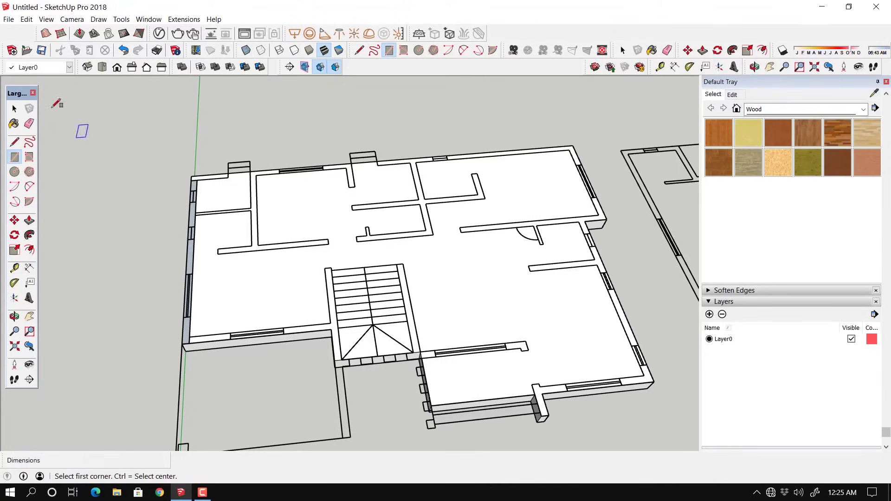
{"action": "left_click", "coordinate": [102, 68]}
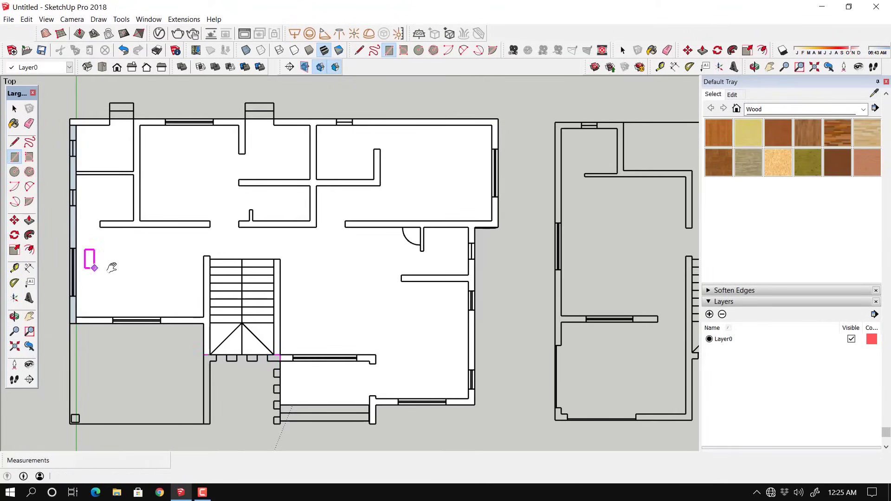
{"action": "middle_click_drag", "start_coordinate": [90, 259], "coordinate": [124, 256], "text": "shift"}
{"action": "left_click", "coordinate": [137, 249]}
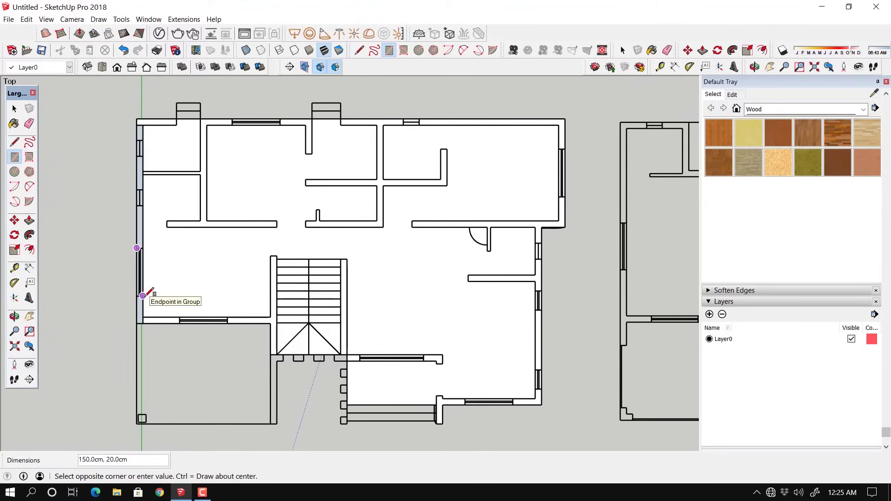
Step: Try to pull the outer wall face along the green axis up about 164 cm with Push/Pull
{"action": "left_click", "coordinate": [29, 220]}
{"action": "middle_click_drag", "start_coordinate": [181, 208], "coordinate": [159, 302]}
{"action": "left_click", "coordinate": [140, 332]}
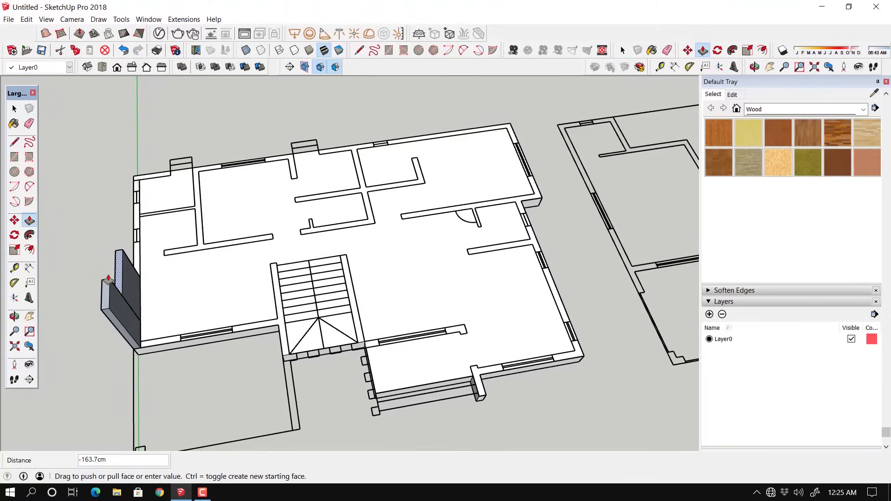
Step: In top view, draw 50 by 20 cm rectangles over the two small windows in the outer wall along the green axis
{"action": "left_click", "coordinate": [103, 67]}
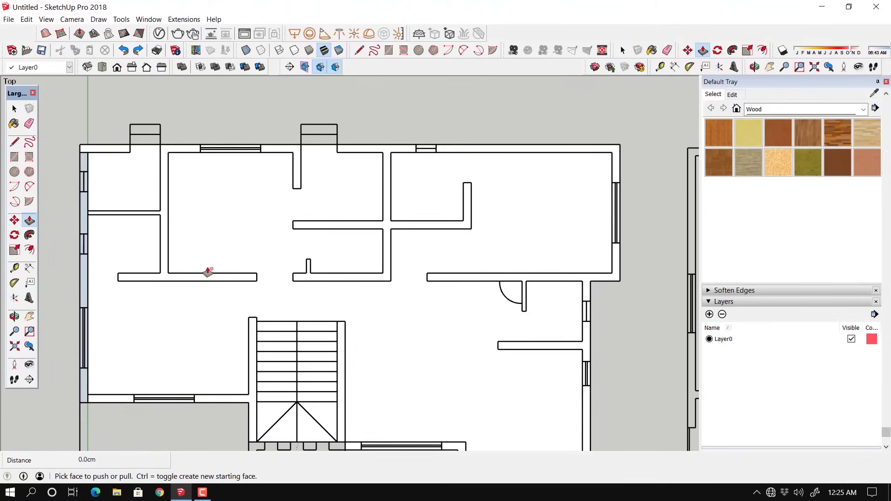
{"action": "middle_click_drag", "start_coordinate": [207, 272], "coordinate": [235, 266], "text": "shift"}
{"action": "left_click", "coordinate": [15, 157]}
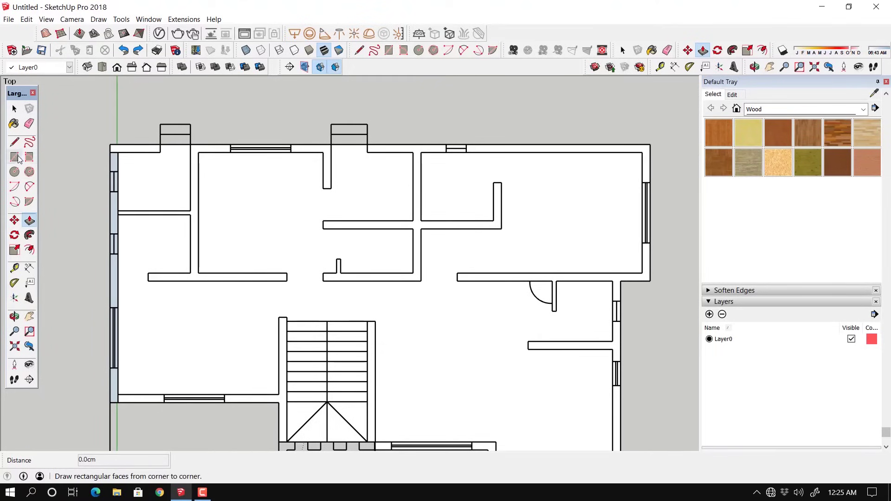
{"action": "left_click", "coordinate": [110, 234]}
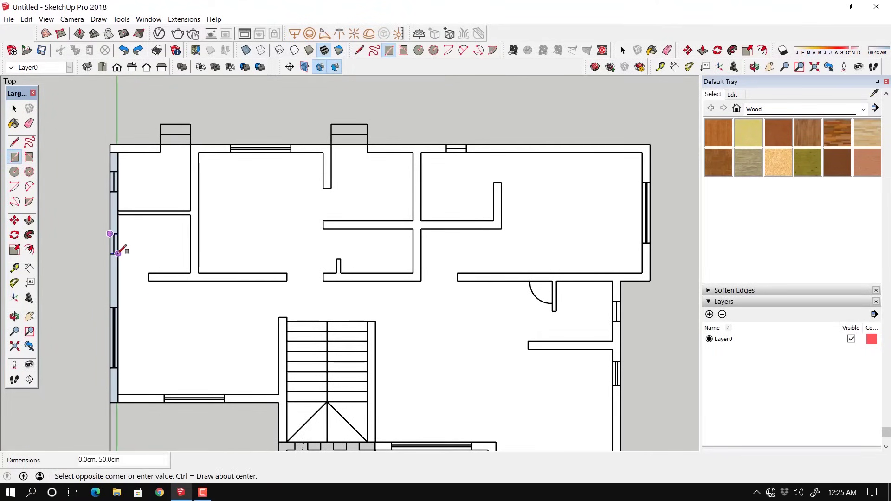
{"action": "left_click", "coordinate": [118, 254]}
{"action": "left_click", "coordinate": [110, 171]}
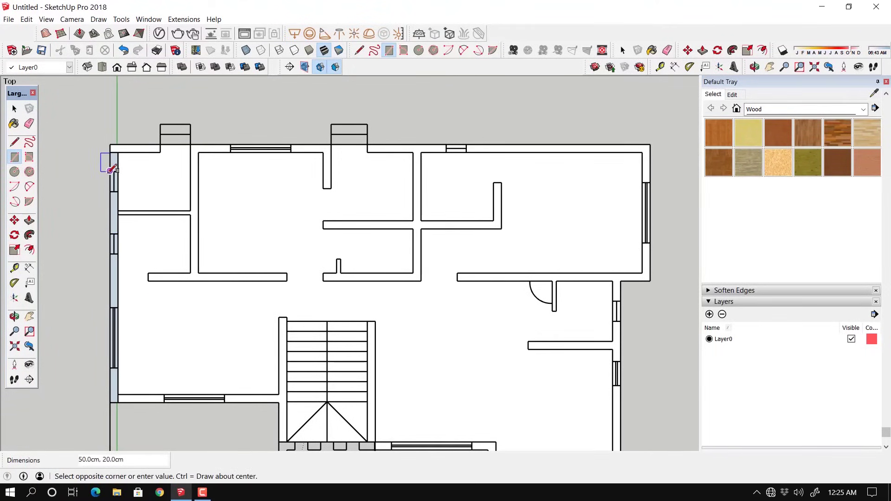
{"action": "left_click", "coordinate": [118, 191]}
Step: Draw rectangles over the back outer wall, 125 by 20 cm before the first entrance and on to the second, plus the 110 by 20 cm wall stub
{"action": "left_click", "coordinate": [109, 144]}
{"action": "left_click", "coordinate": [161, 152]}
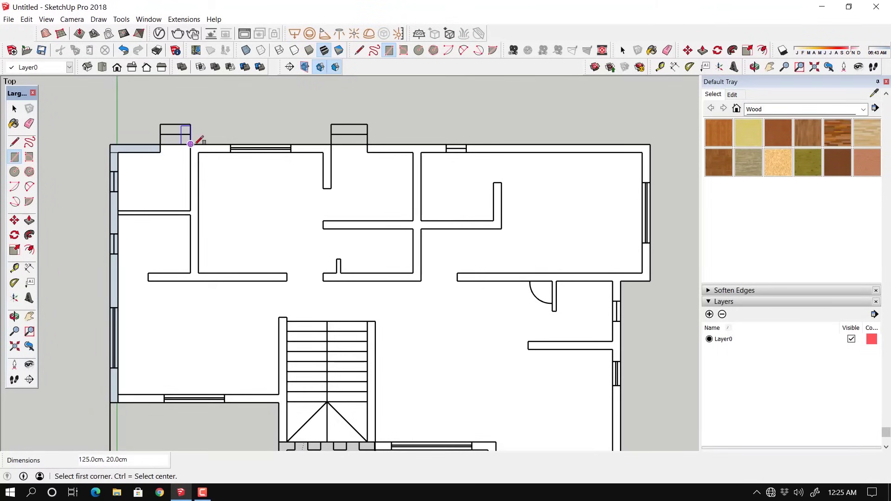
{"action": "left_click", "coordinate": [181, 125]}
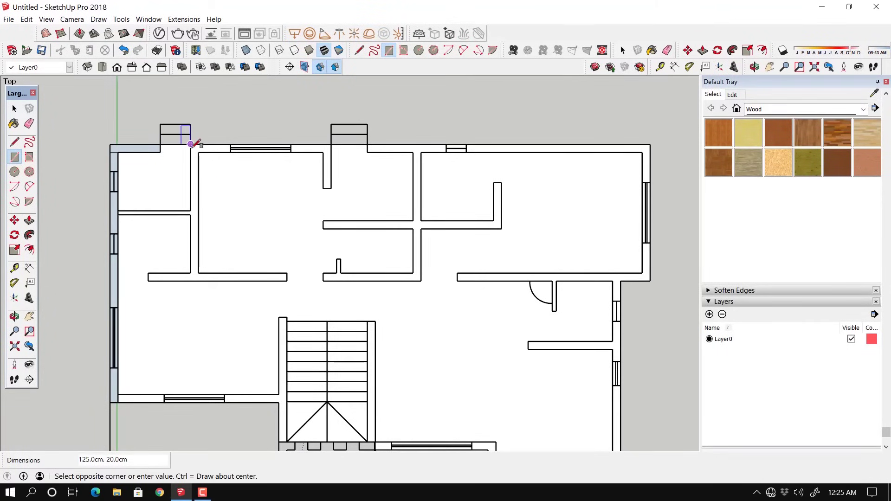
{"action": "left_click", "coordinate": [324, 152]}
{"action": "left_click", "coordinate": [331, 144]}
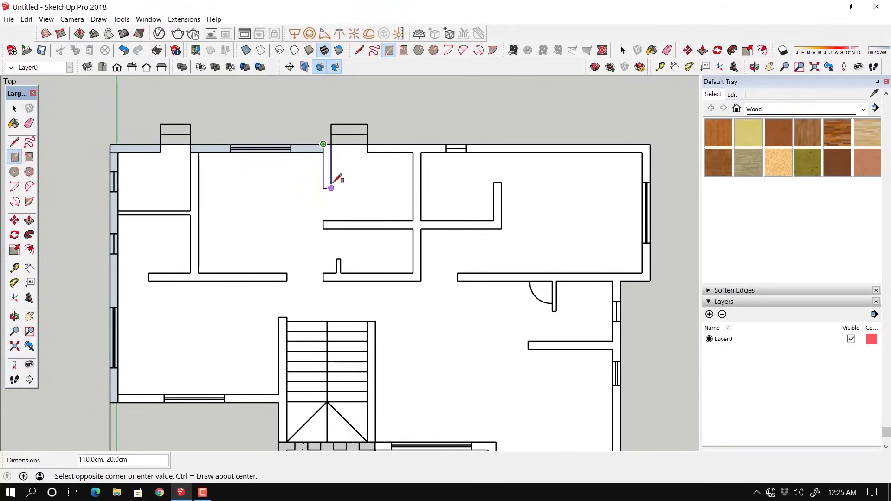
{"action": "left_click", "coordinate": [332, 188]}
Step: Draw rectangles over three interior walls near the green axis: 300 by 20 cm, 180 by 10 cm and 345 by 20 cm
{"action": "left_click", "coordinate": [190, 152]}
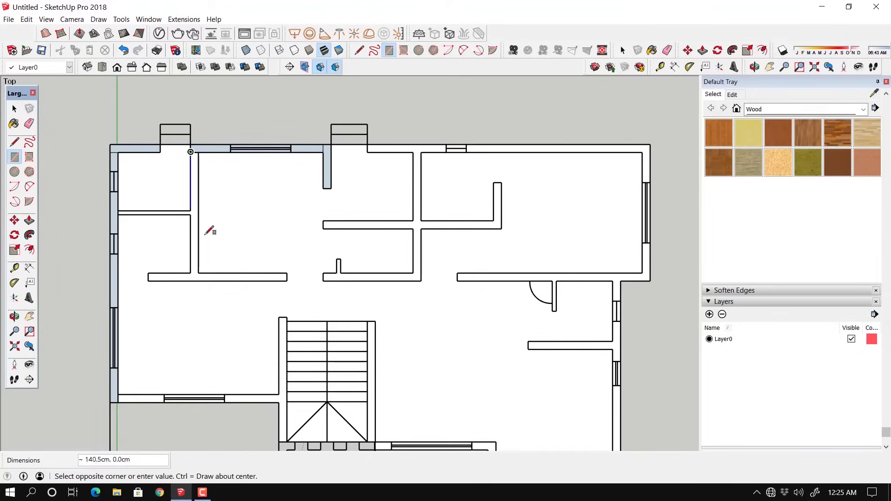
{"action": "left_click", "coordinate": [199, 273]}
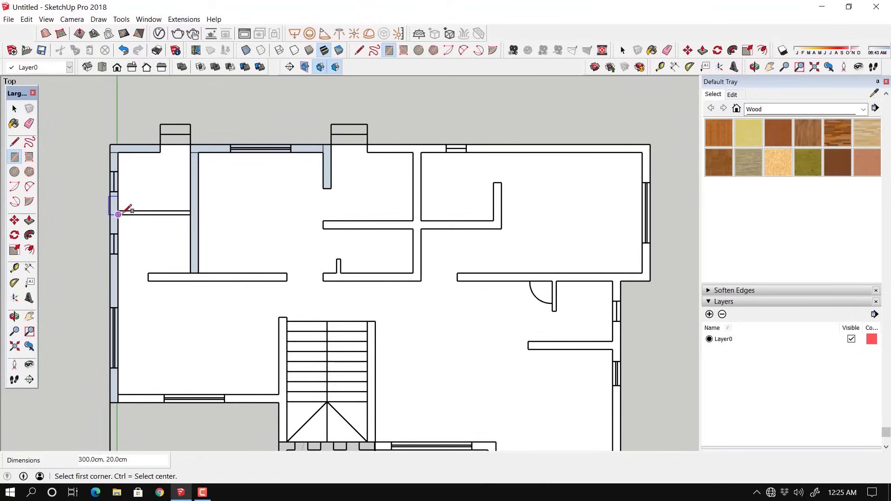
{"action": "left_click", "coordinate": [119, 214]}
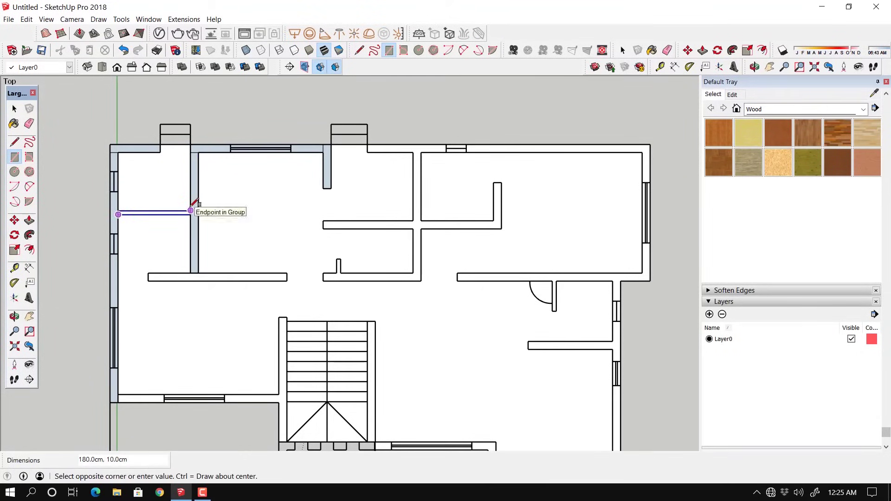
{"action": "left_click", "coordinate": [191, 211]}
{"action": "left_click", "coordinate": [148, 281]}
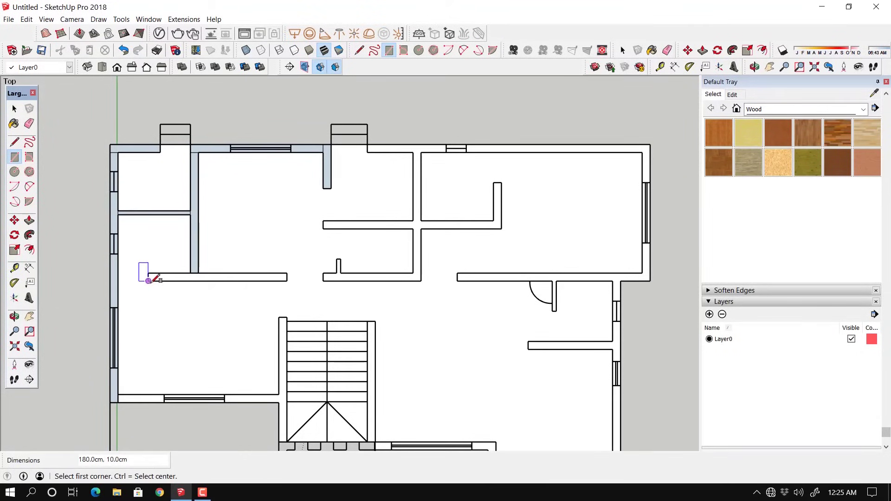
{"action": "left_click", "coordinate": [287, 274]}
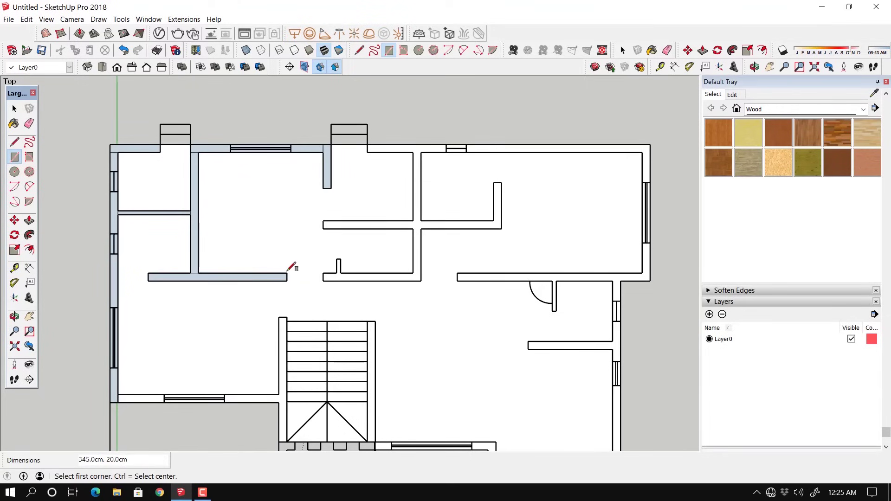
Step: Draw a rectangle about 684 by 20 cm over the remaining back wall, then cover the 150 by 20 cm window and the small window
{"action": "left_click", "coordinate": [367, 144]}
{"action": "left_click", "coordinate": [644, 152]}
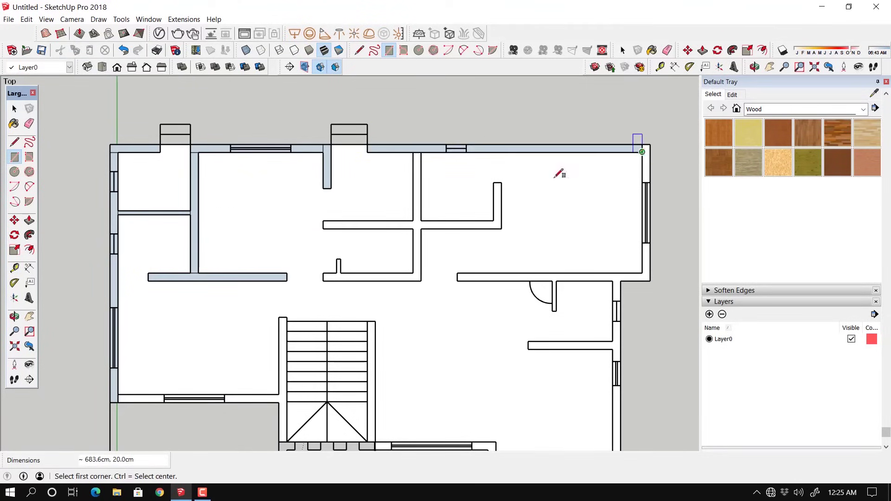
{"action": "left_click", "coordinate": [231, 144]}
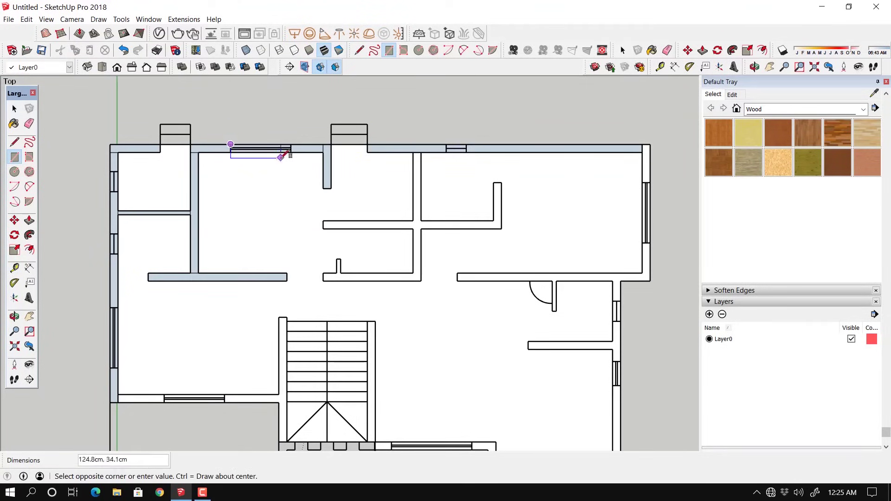
{"action": "left_click", "coordinate": [291, 152]}
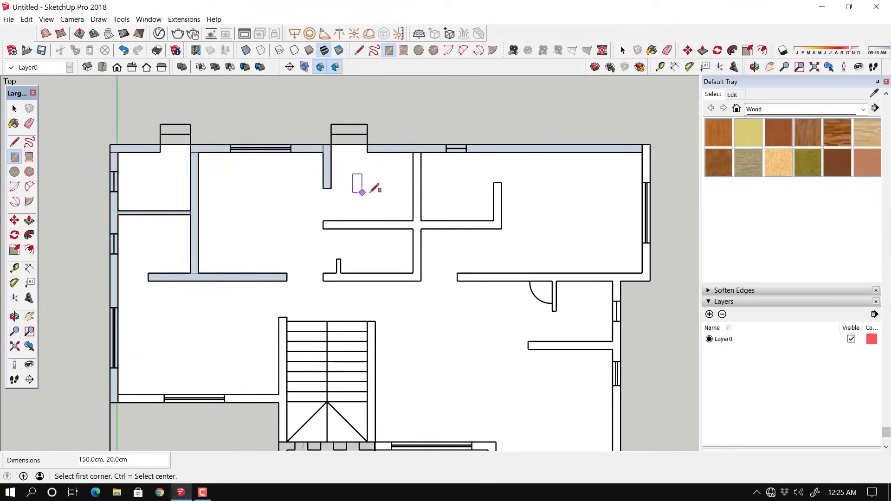
{"action": "left_click", "coordinate": [446, 144]}
{"action": "left_click", "coordinate": [467, 152]}
Step: Draw rectangles over the large corner room's 340 by 20 cm outer wall, the wall at its foot, and the interior wall dividing the rooms
{"action": "left_click", "coordinate": [642, 145]}
{"action": "left_click", "coordinate": [651, 281]}
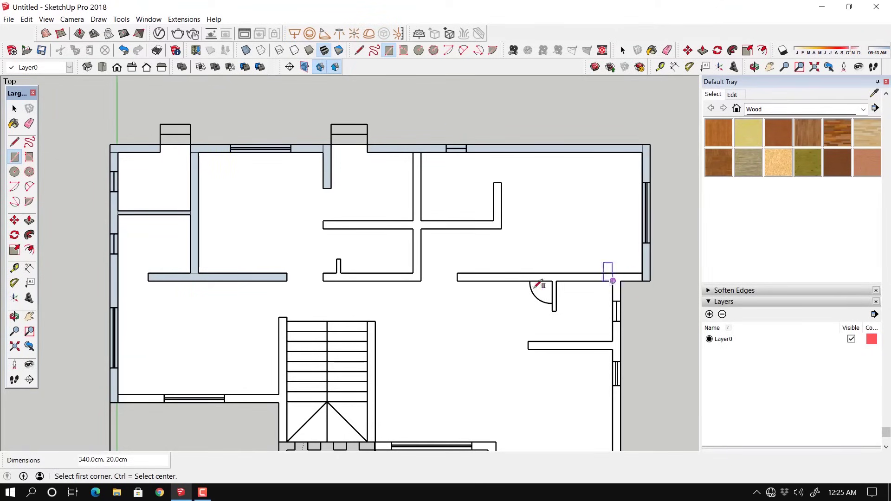
{"action": "left_click", "coordinate": [457, 273]}
{"action": "left_click", "coordinate": [642, 281]}
{"action": "left_click", "coordinate": [413, 152]}
{"action": "left_click", "coordinate": [421, 281]}
Step: Draw rectangles over the central bathroom walls, the 35 by 10 cm stub, and both legs of the adjoining L-shaped interior wall
{"action": "left_click", "coordinate": [323, 282]}
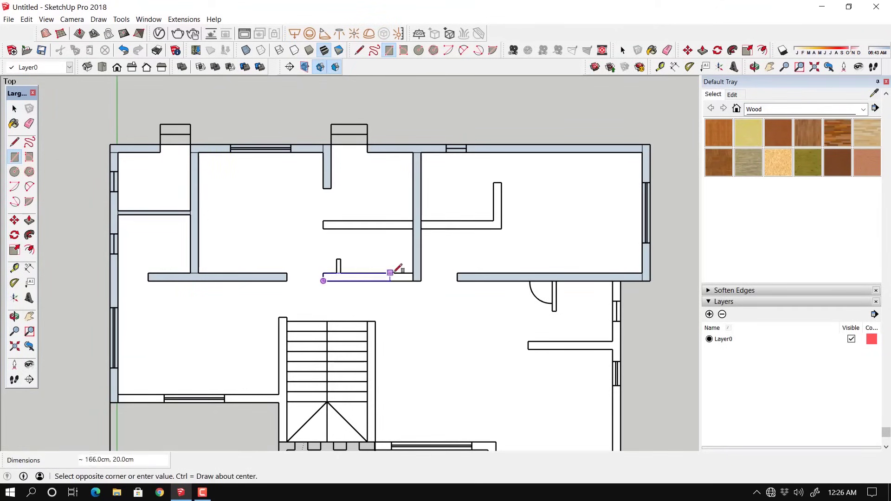
{"action": "left_click", "coordinate": [413, 273]}
{"action": "left_click", "coordinate": [324, 228]}
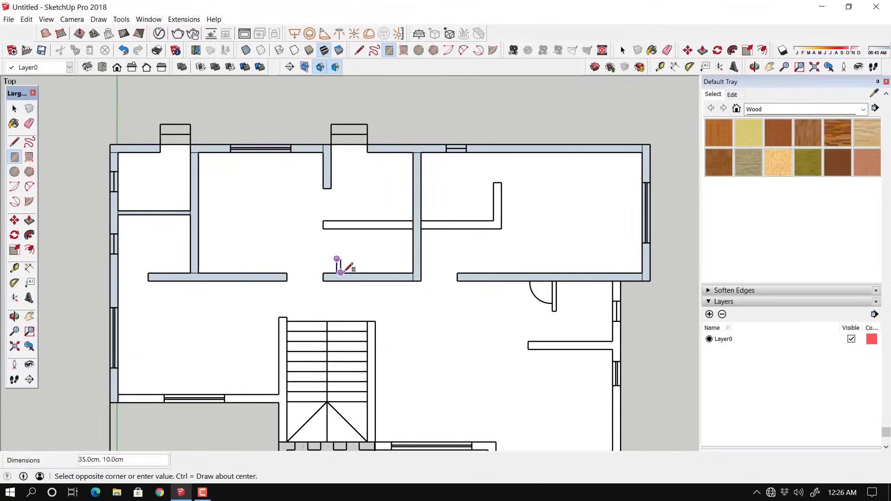
{"action": "left_click", "coordinate": [501, 222]}
{"action": "left_click", "coordinate": [494, 183]}
{"action": "left_click", "coordinate": [501, 221]}
Step: Draw rectangles over the 75 by 10 cm stub beside the door arc, the long outer wall below it, and the 290 by 20 cm front wall
{"action": "scroll", "coordinate": [575, 274], "scroll_direction": "up", "scroll_amount": 3}
{"action": "left_click", "coordinate": [569, 225]}
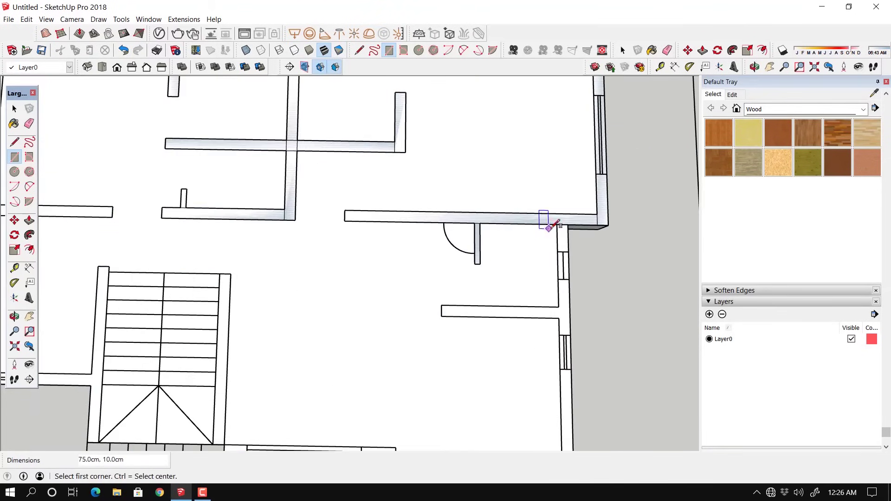
{"action": "middle_click_drag", "start_coordinate": [568, 225], "coordinate": [572, 325]}
{"action": "left_click", "coordinate": [558, 365]}
{"action": "left_click", "coordinate": [402, 362]}
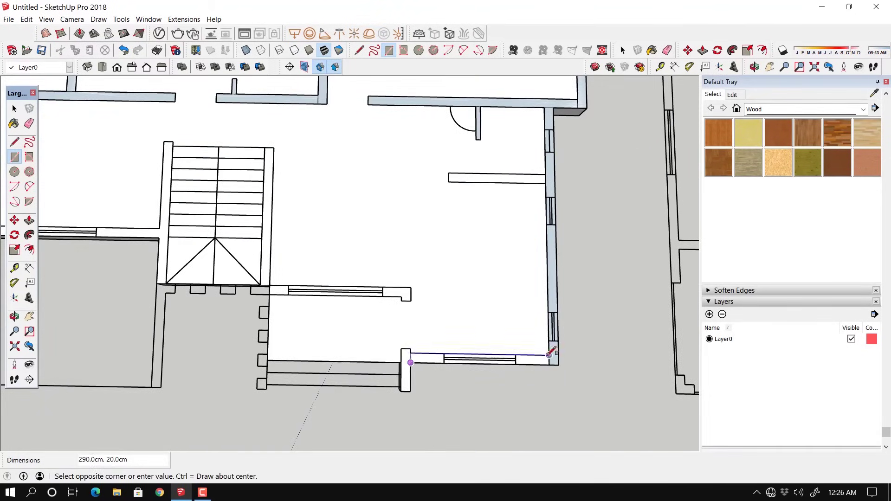
{"action": "left_click", "coordinate": [551, 353]}
Step: Draw rectangles over the 280 by 20 cm wall behind the porch and the walls flanking the staircase, the first 300 by 20 cm
{"action": "left_click", "coordinate": [270, 285]}
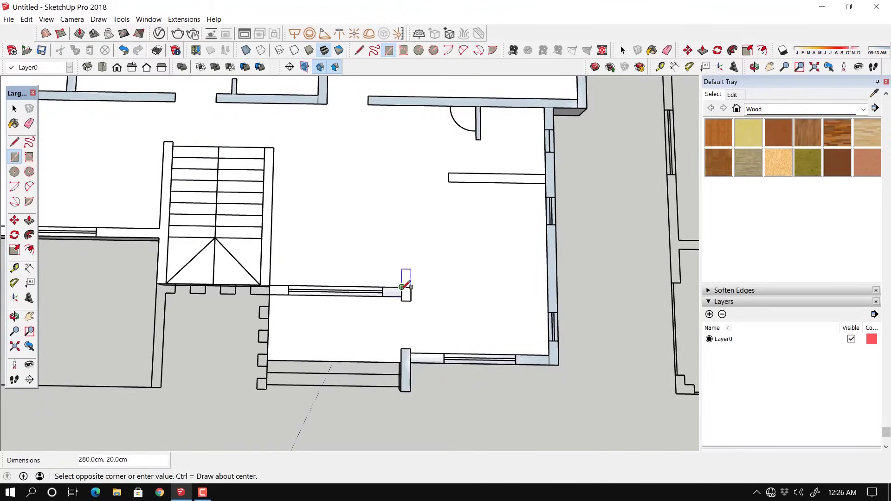
{"action": "left_click", "coordinate": [404, 295]}
{"action": "left_click", "coordinate": [264, 148]}
{"action": "left_click", "coordinate": [273, 283]}
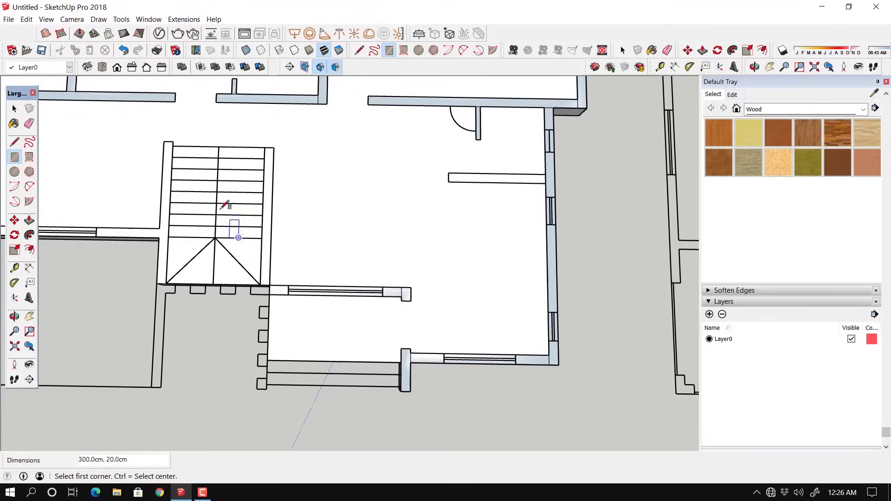
{"action": "left_click", "coordinate": [166, 140]}
{"action": "key", "text": "Escape"}
Step: Draw a 400 by 20 cm rectangle over the front wall between the green axis and the staircase, and another over its window
{"action": "middle_click_drag", "start_coordinate": [179, 234], "coordinate": [325, 260]}
{"action": "left_click", "coordinate": [135, 231]}
{"action": "key", "text": "Escape"}
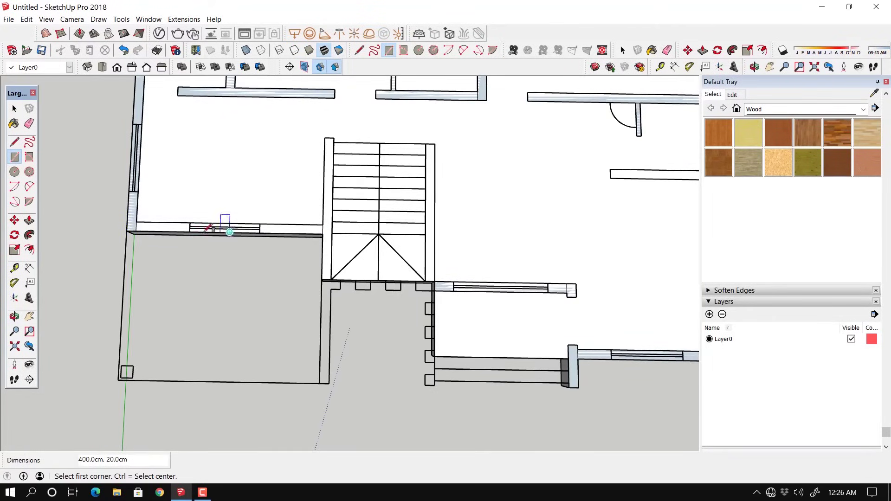
{"action": "left_click", "coordinate": [189, 227]}
{"action": "key", "text": "Escape"}
Step: Draw rectangles over the 200 by 20 cm window behind the porch, the front wall window, and the windows in the far outer wall
{"action": "middle_click_drag", "start_coordinate": [285, 215], "coordinate": [154, 256]}
{"action": "left_click", "coordinate": [306, 300]}
{"action": "key", "text": "Escape"}
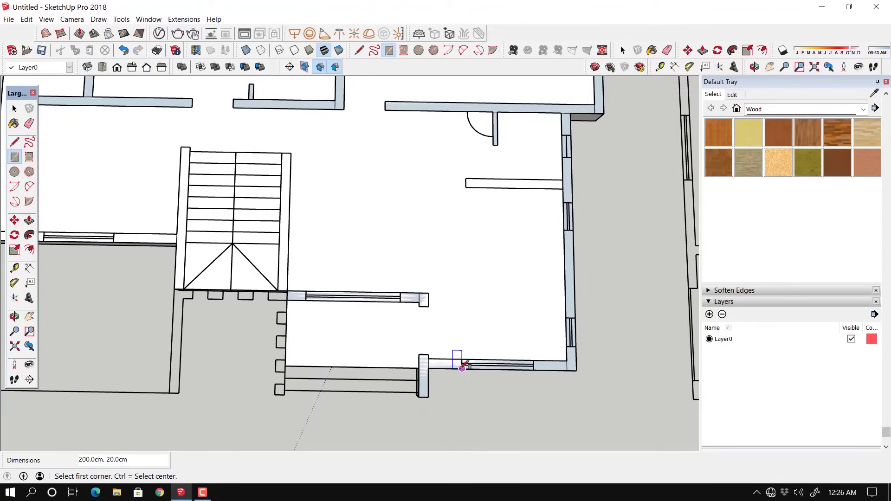
{"action": "left_click", "coordinate": [461, 361]}
{"action": "key", "text": "Escape"}
{"action": "left_click", "coordinate": [565, 317]}
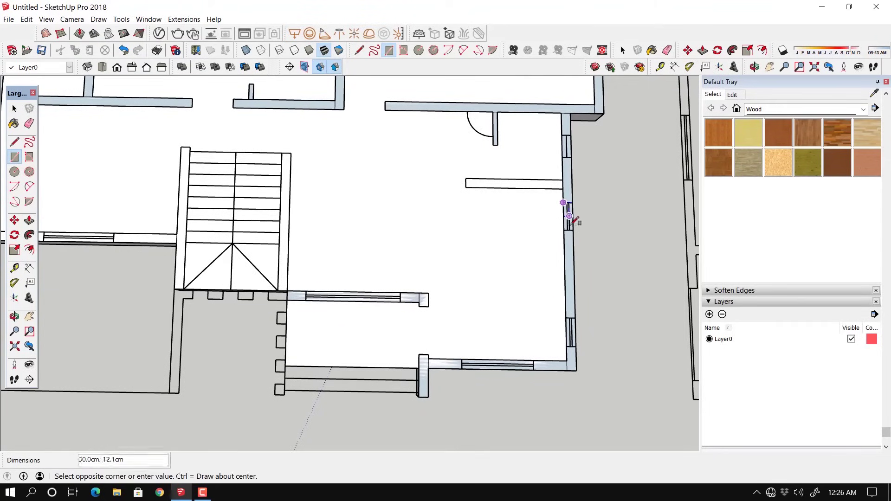
{"action": "key", "text": "Escape"}
Step: Draw a rectangle over the short interior wall below the door arc that joins the far outer wall
{"action": "left_click", "coordinate": [465, 187]}
{"action": "left_click", "coordinate": [563, 180]}
{"action": "middle_click_drag", "start_coordinate": [477, 213], "coordinate": [398, 356], "text": "shift"}
{"action": "middle_click_drag", "start_coordinate": [385, 212], "coordinate": [532, 183], "text": "shift"}
{"action": "scroll", "coordinate": [425, 325], "scroll_direction": "down", "scroll_amount": 1}
{"action": "middle_click_drag", "start_coordinate": [440, 338], "coordinate": [435, 286]}
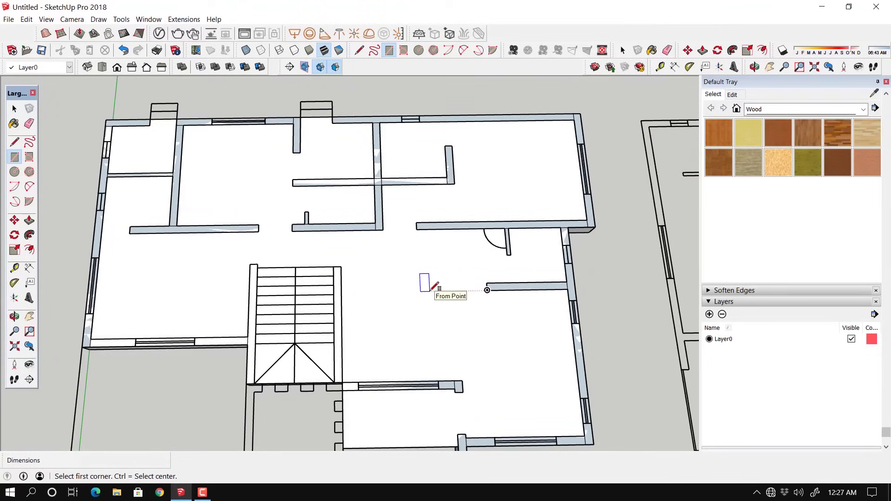
{"action": "middle_click_drag", "start_coordinate": [410, 318], "coordinate": [313, 298]}
Step: Try pulling up the front wall segment beside the staircase and, by about 292 cm, the central interior wall's end face, and undo both
{"action": "key", "text": "p"}
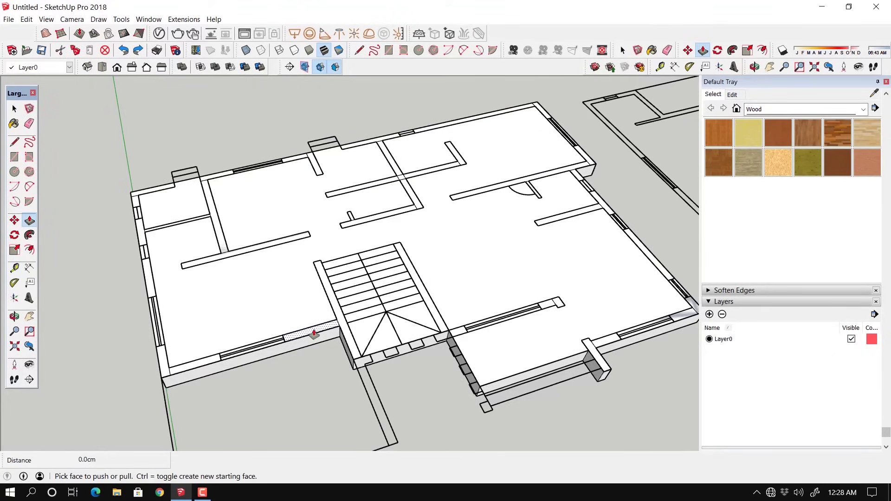
{"action": "left_click_drag", "start_coordinate": [314, 333], "coordinate": [310, 219]}
{"action": "middle_click_drag", "start_coordinate": [295, 275], "coordinate": [329, 252]}
{"action": "key", "text": "p"}
{"action": "left_click_drag", "start_coordinate": [400, 204], "coordinate": [409, 92]}
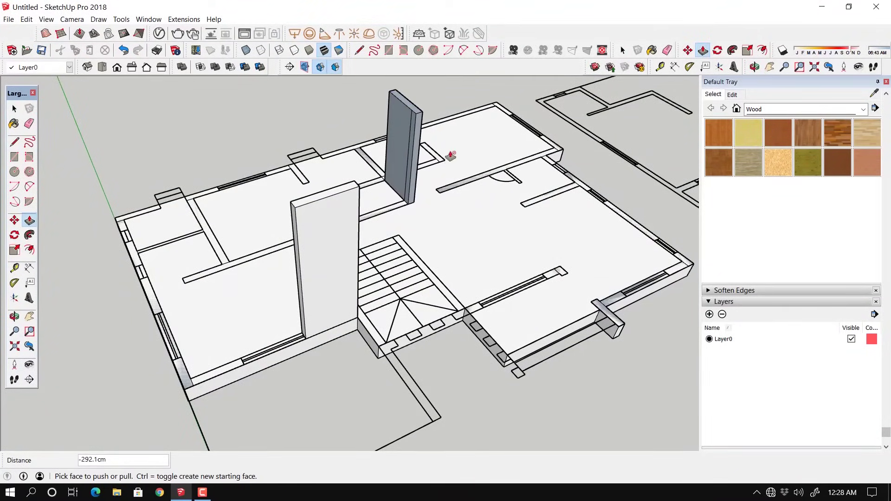
{"action": "middle_click_drag", "start_coordinate": [450, 156], "coordinate": [433, 135]}
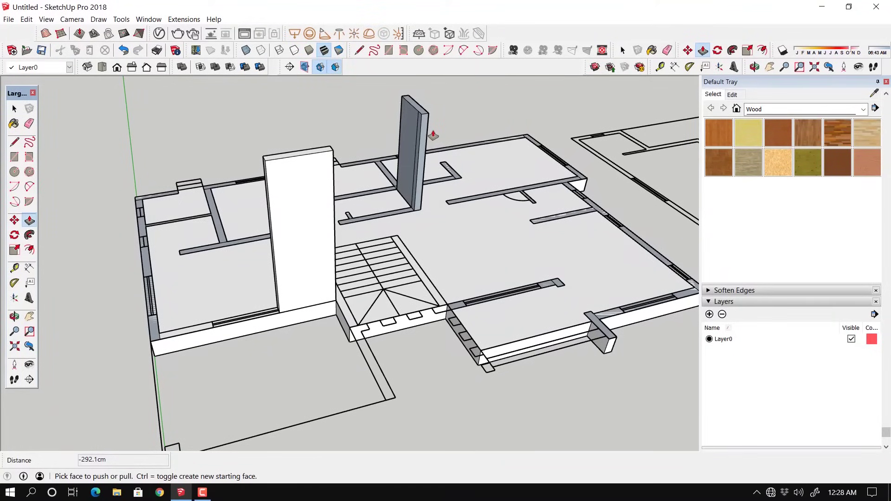
{"action": "key", "text": "ctrl+z"}
{"action": "key", "text": "ctrl+z"}
Step: Draw a rectangle about 429 by 294 cm on the empty ground in front of the house plan
{"action": "middle_click_drag", "start_coordinate": [460, 149], "coordinate": [392, 228]}
{"action": "key", "text": "r"}
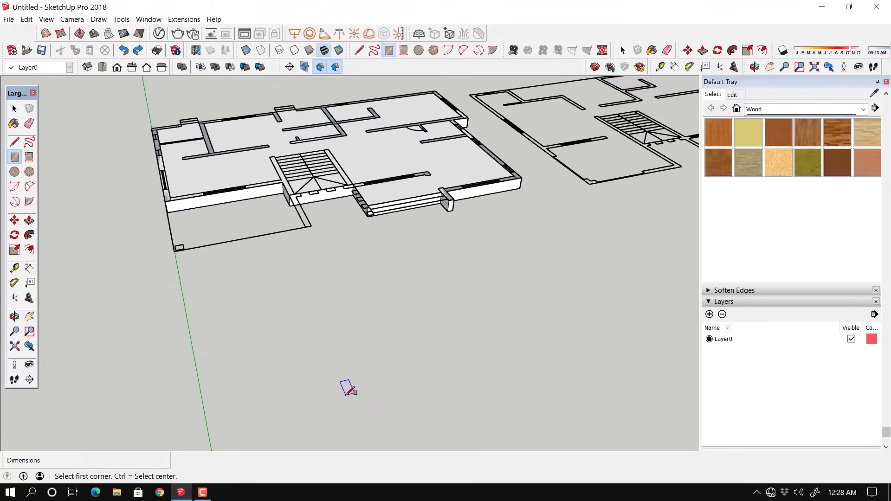
{"action": "left_click", "coordinate": [346, 394]}
{"action": "left_click", "coordinate": [450, 287]}
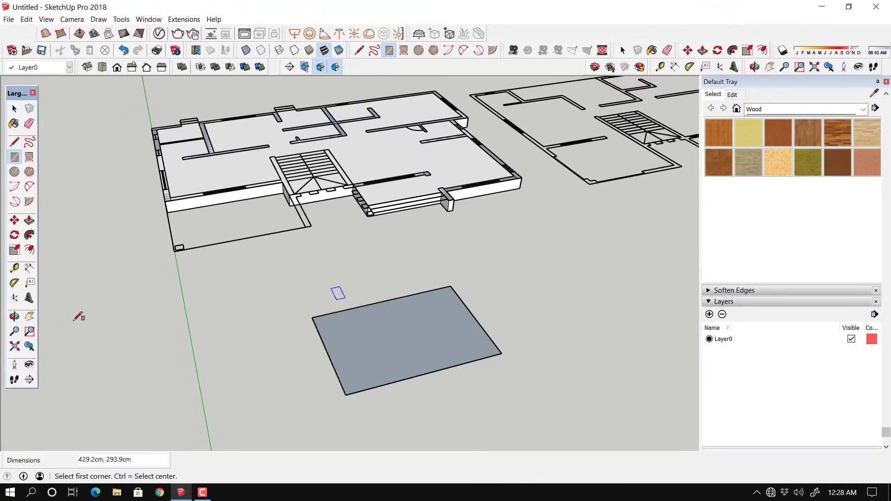
Step: Push/Pull the ground rectangle up about 404 cm into a box
{"action": "left_click", "coordinate": [30, 220]}
{"action": "left_click", "coordinate": [321, 337]}
{"action": "left_click", "coordinate": [378, 240]}
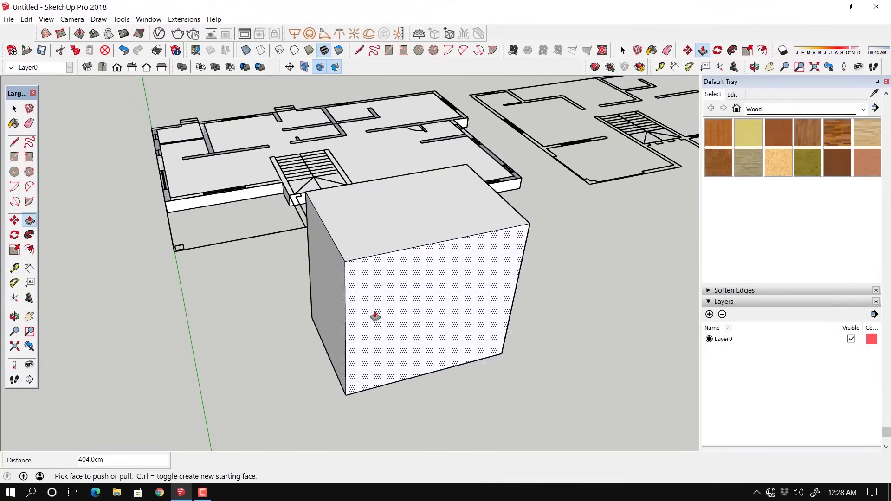
Step: Delete the large front face of the box to expose its inside faces
{"action": "middle_click_drag", "start_coordinate": [374, 314], "coordinate": [207, 265]}
{"action": "key", "text": "space"}
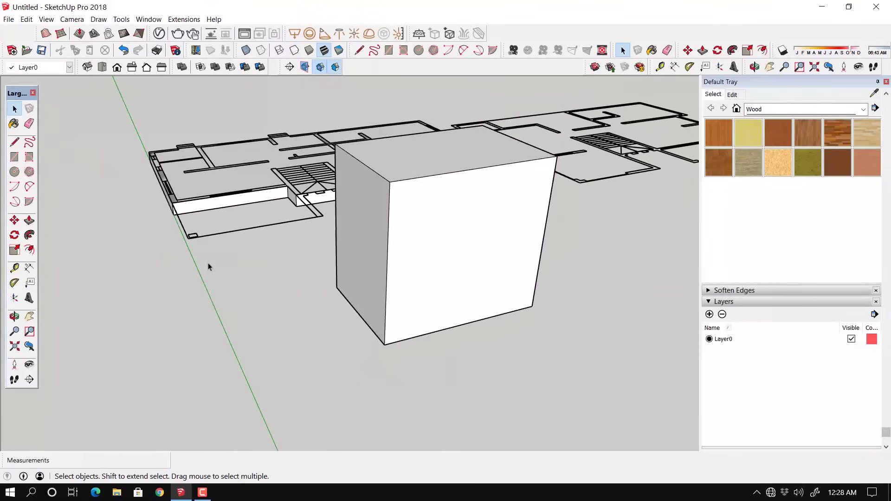
{"action": "left_click", "coordinate": [479, 249]}
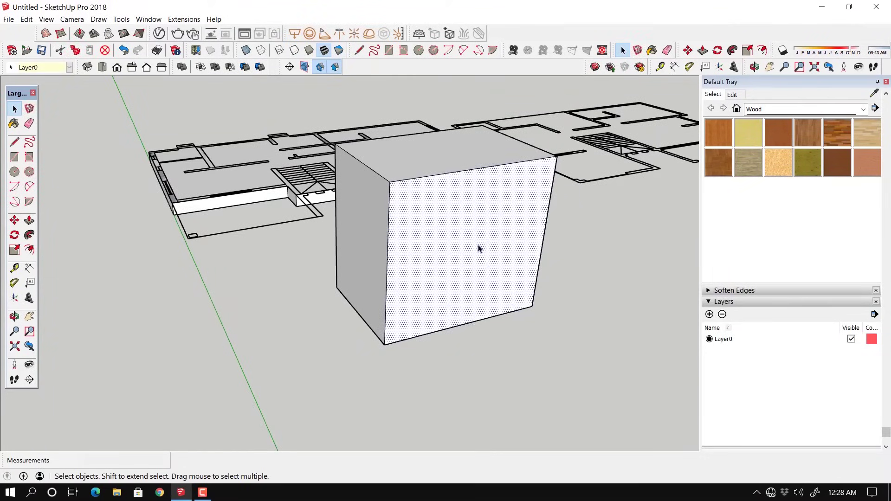
{"action": "key", "text": "Delete"}
{"action": "middle_click_drag", "start_coordinate": [483, 274], "coordinate": [535, 153]}
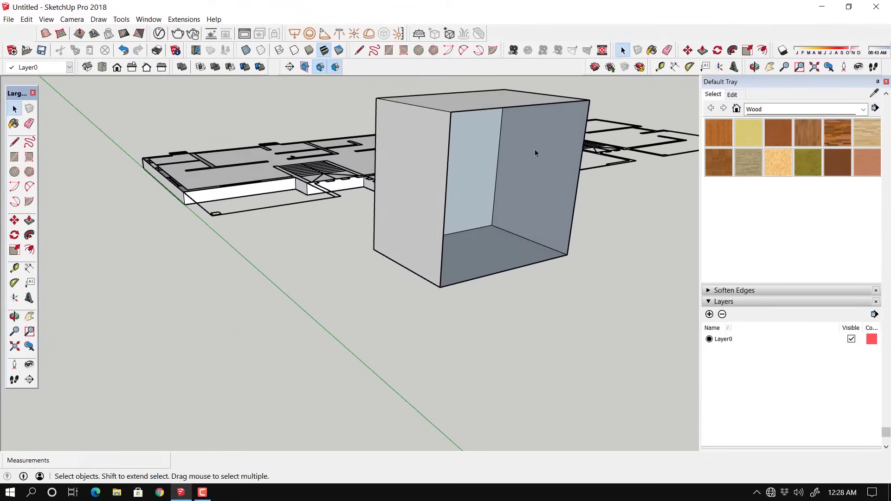
{"action": "middle_click_drag", "start_coordinate": [533, 202], "coordinate": [483, 280]}
Step: Reverse the box's outer side face that adjoins the open front
{"action": "left_click", "coordinate": [484, 280]}
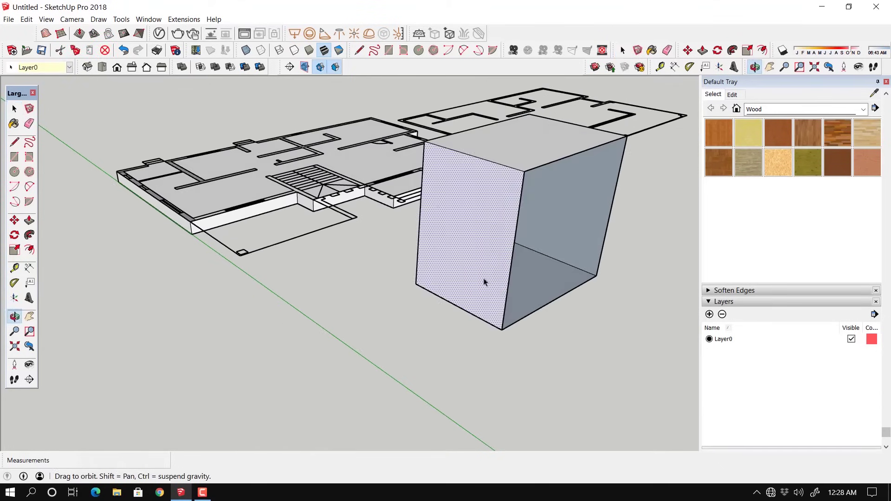
{"action": "middle_click_drag", "start_coordinate": [465, 201], "coordinate": [478, 250]}
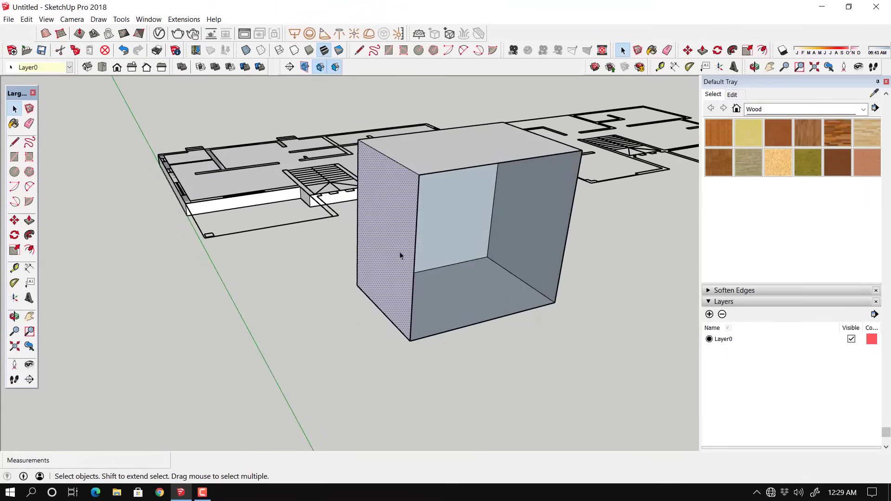
{"action": "middle_click_drag", "start_coordinate": [399, 252], "coordinate": [420, 233]}
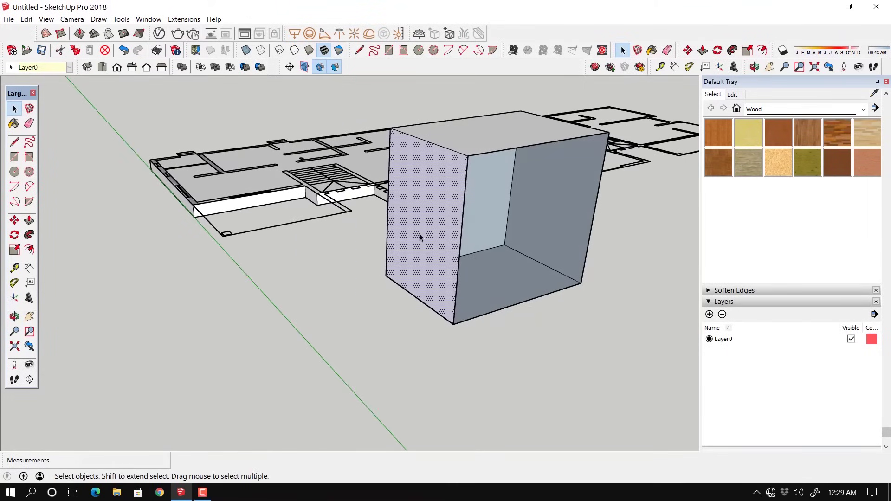
{"action": "right_click", "coordinate": [407, 192]}
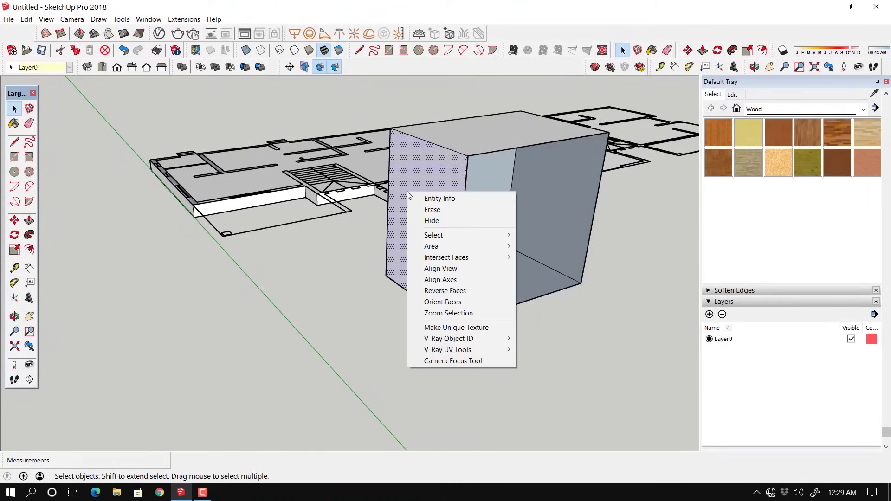
{"action": "left_click", "coordinate": [445, 291]}
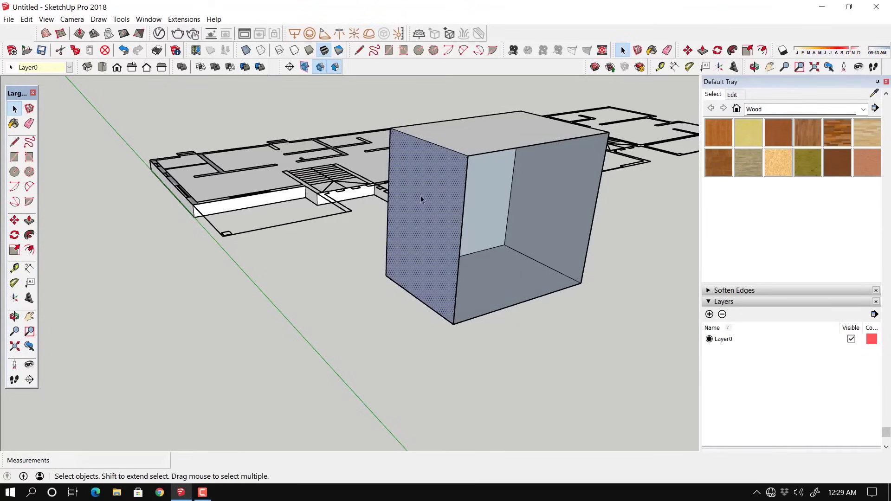
Step: Reverse the box's same side face again and select the entire box with all its connected geometry
{"action": "middle_click_drag", "start_coordinate": [492, 263], "coordinate": [308, 255]}
{"action": "middle_click_drag", "start_coordinate": [118, 235], "coordinate": [341, 194]}
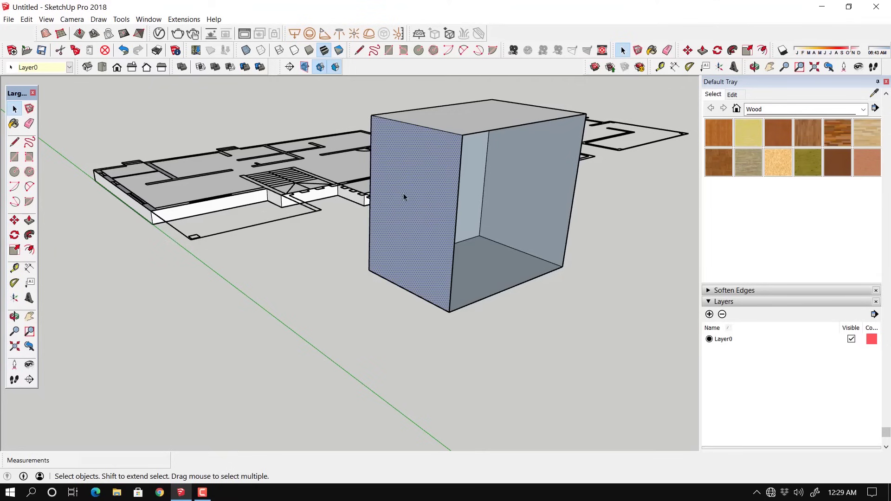
{"action": "right_click", "coordinate": [396, 181]}
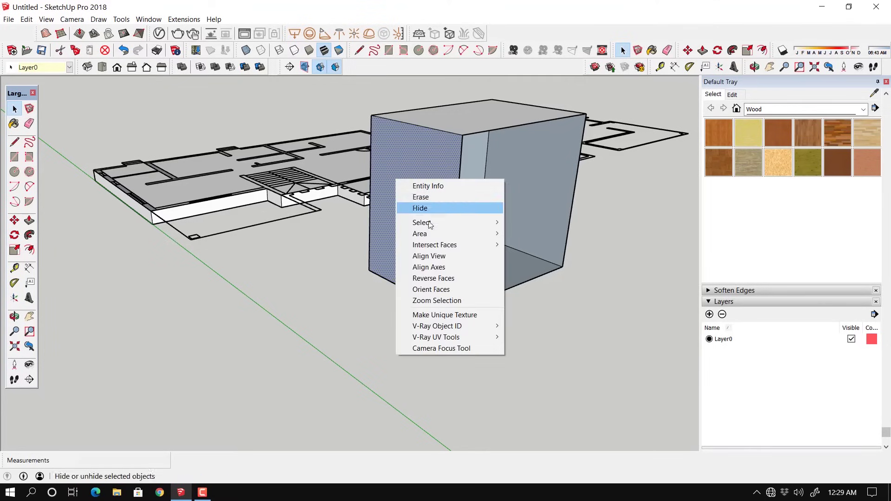
{"action": "left_click", "coordinate": [451, 279]}
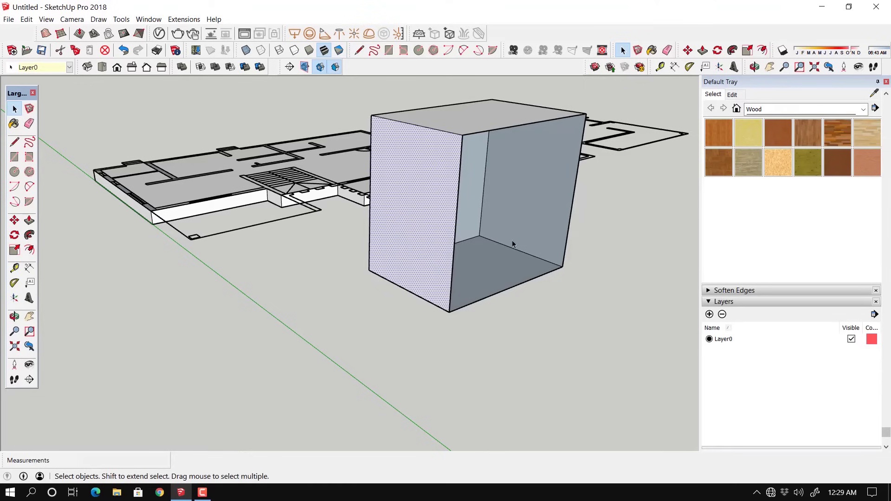
{"action": "middle_click_drag", "start_coordinate": [483, 262], "coordinate": [465, 281]}
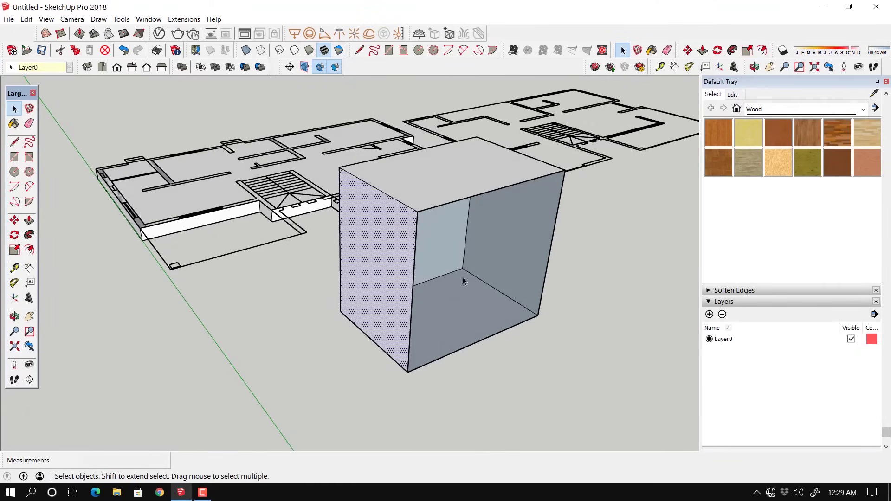
{"action": "triple_click", "coordinate": [506, 236]}
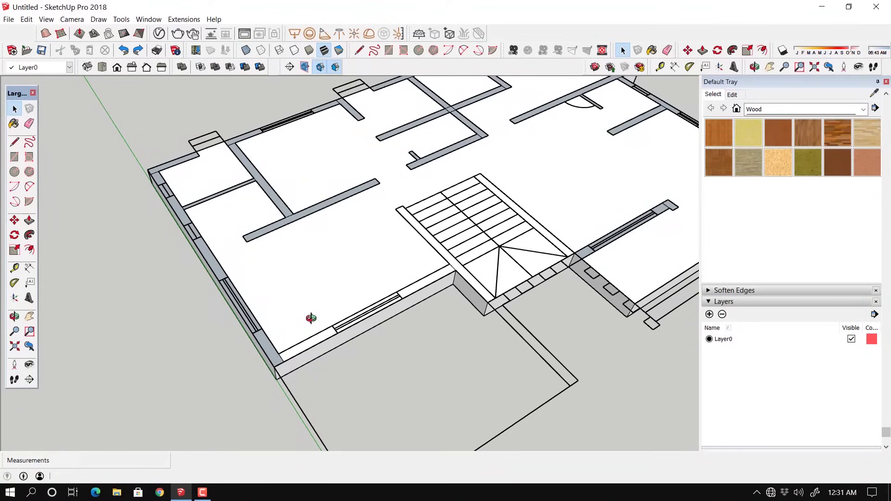
Step: Reverse the dark wall face at the front corner of the house, beside the outer side wall's large window
{"action": "middle_click_drag", "start_coordinate": [307, 314], "coordinate": [336, 285]}
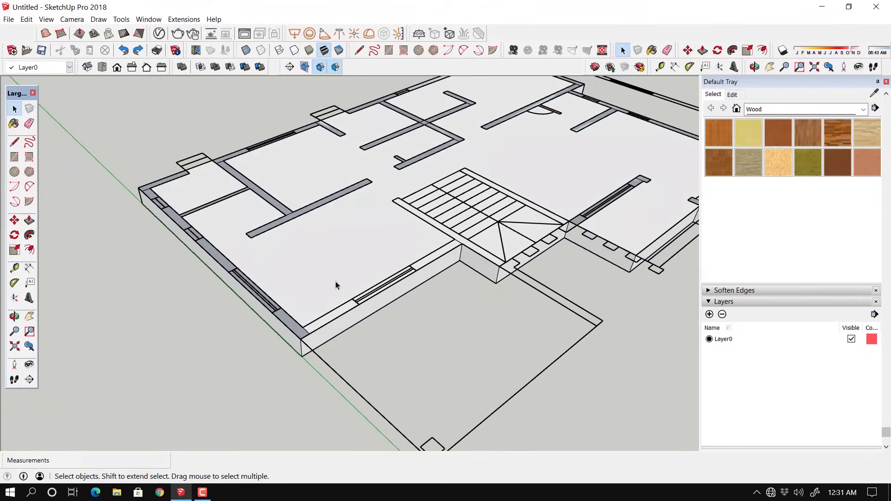
{"action": "right_click", "coordinate": [290, 322]}
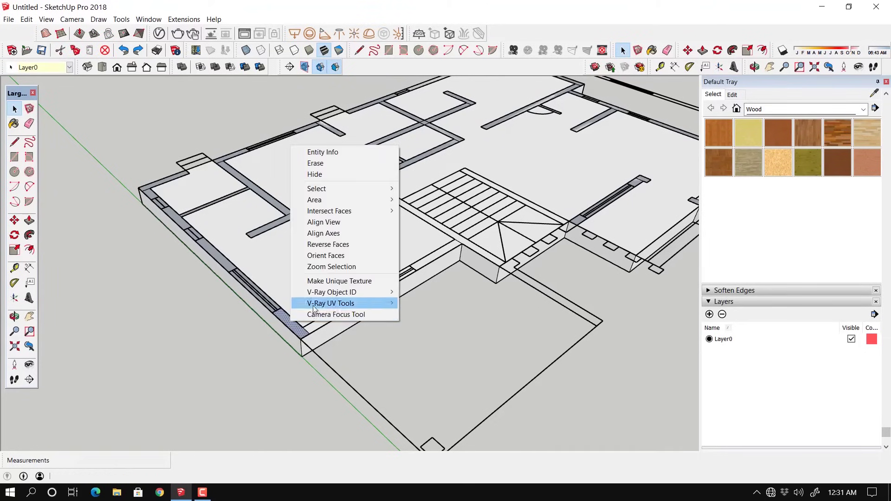
{"action": "left_click", "coordinate": [331, 245]}
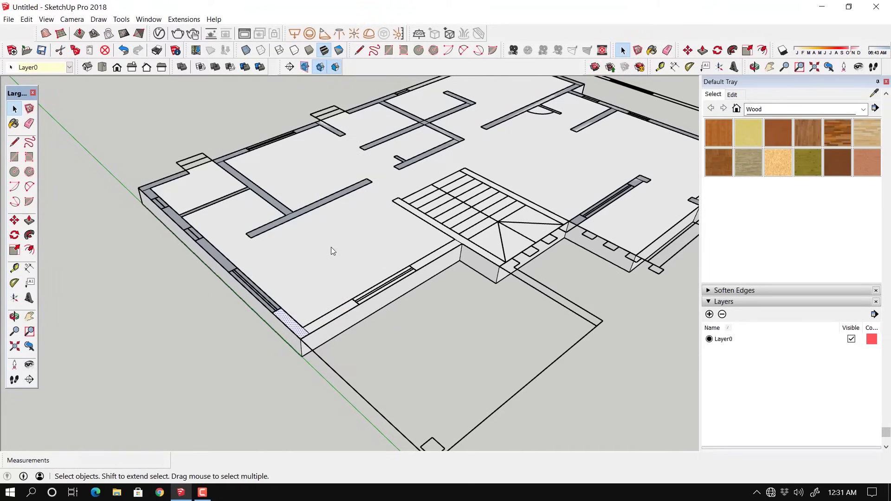
{"action": "left_click", "coordinate": [331, 248]}
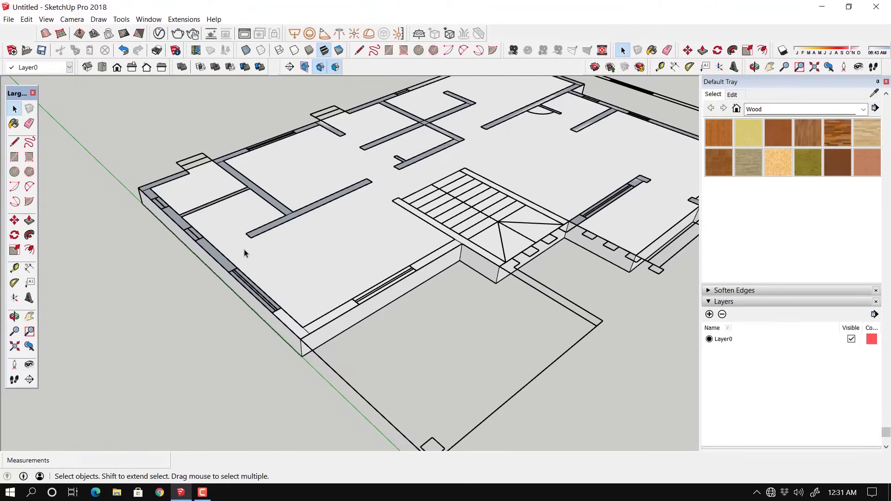
Step: Reverse the faces of the outer side wall segment between the windows and of the long interior wall nearest the staircase
{"action": "left_click", "coordinate": [223, 261]}
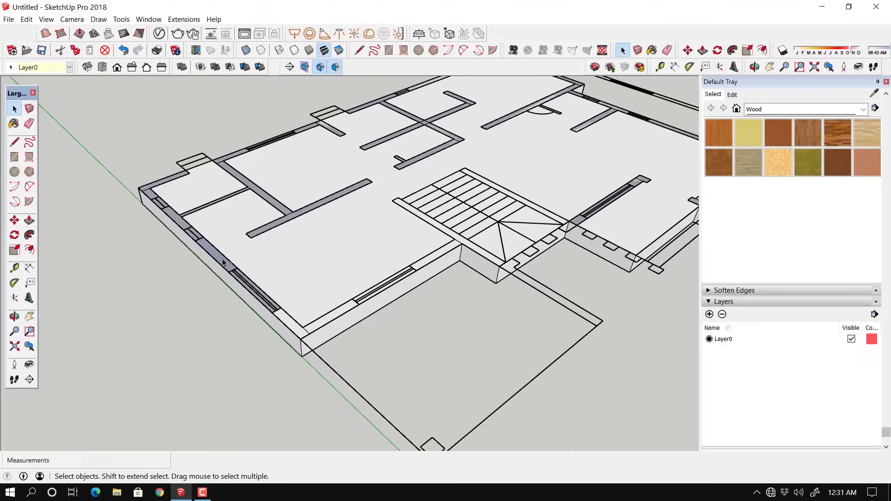
{"action": "right_click", "coordinate": [292, 218]}
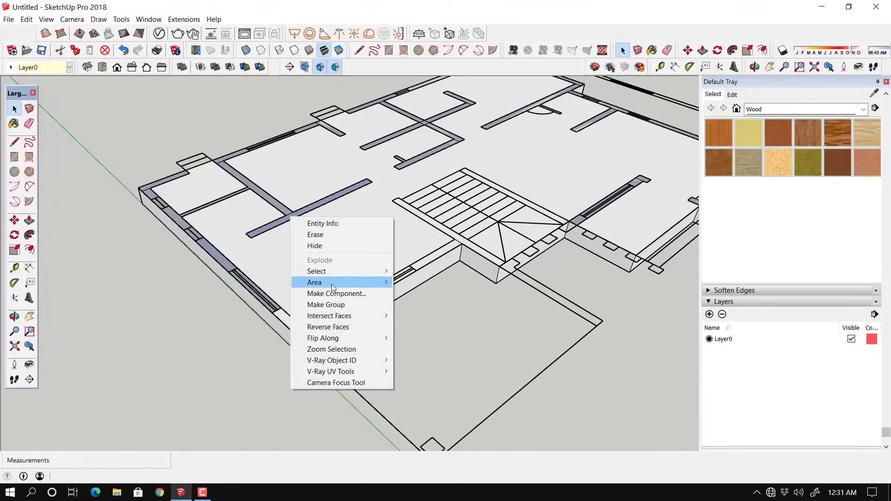
{"action": "left_click", "coordinate": [332, 327]}
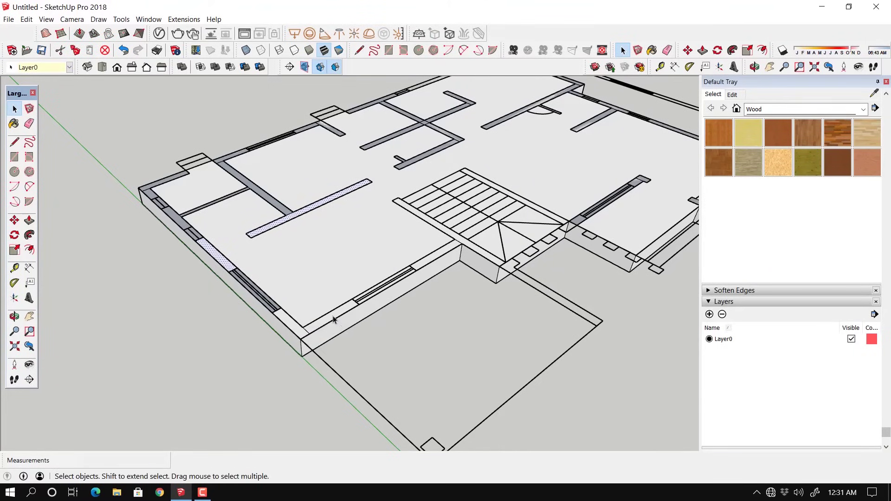
{"action": "left_click", "coordinate": [416, 338]}
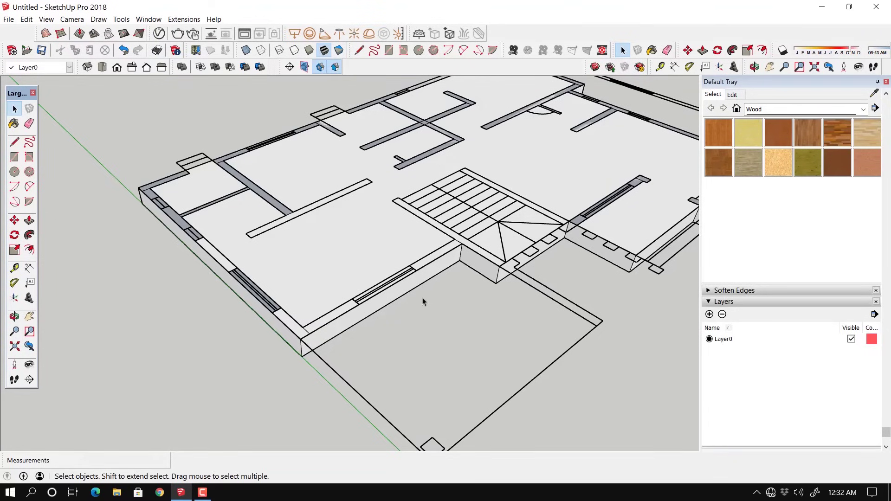
Step: Add two layers named plan and plinth
{"action": "left_click", "coordinate": [501, 223]}
{"action": "left_click", "coordinate": [459, 308]}
{"action": "left_click", "coordinate": [710, 315]}
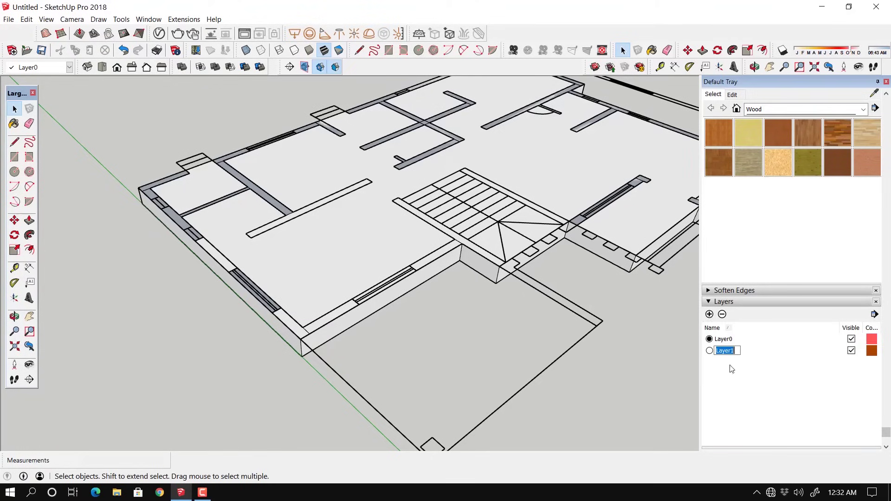
{"action": "type", "text": "plan"}
{"action": "key", "text": "Return"}
{"action": "left_click", "coordinate": [710, 315]}
{"action": "type", "text": "p"}
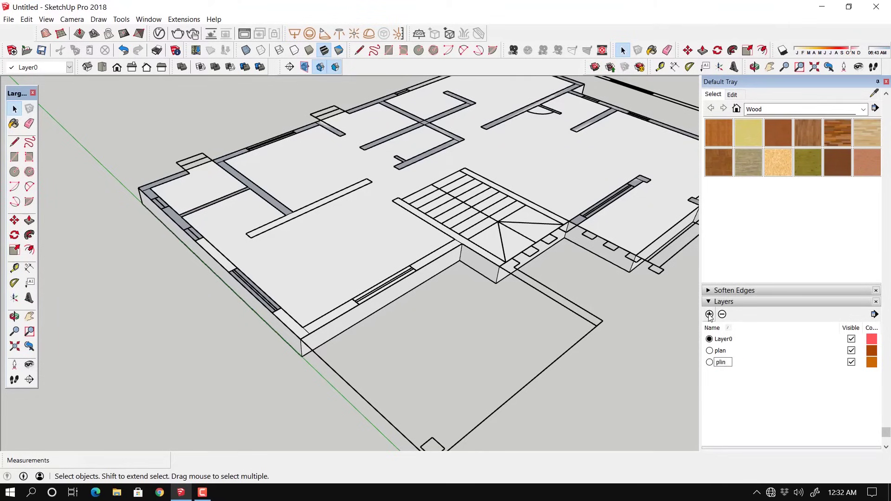
{"action": "key", "text": "Return"}
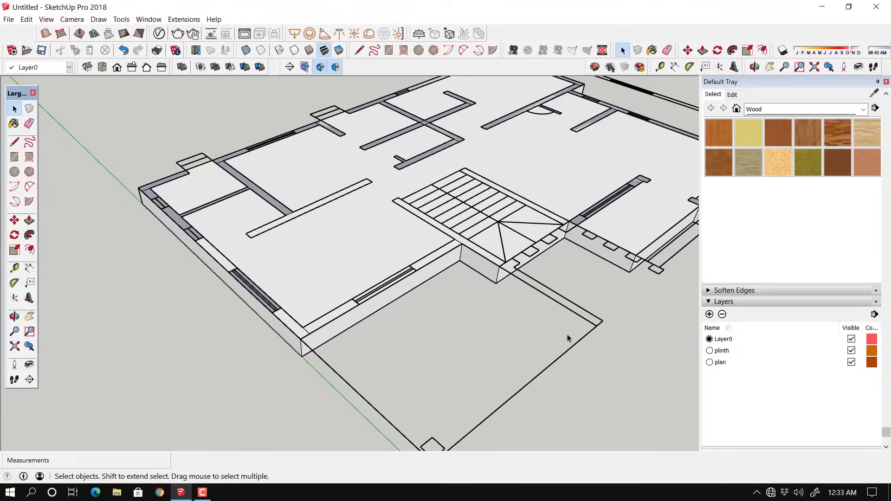
Step: Assign the imported floor plan linework to the plan layer
{"action": "left_click", "coordinate": [562, 308]}
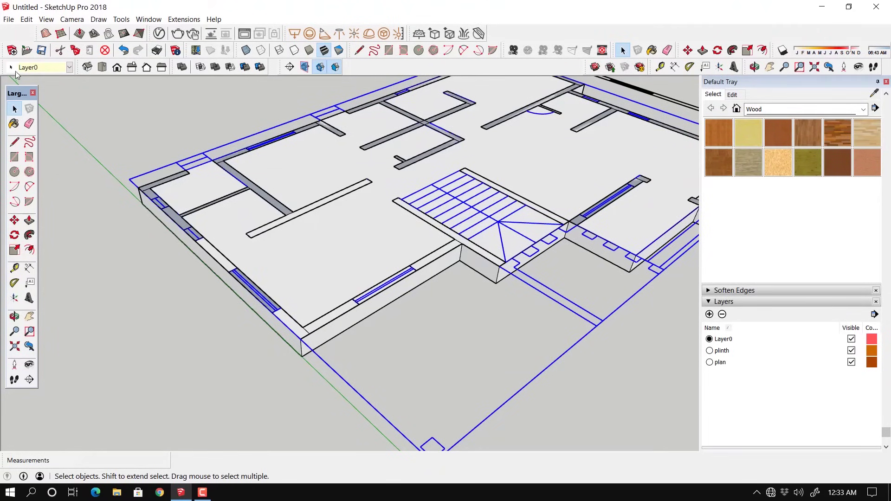
{"action": "left_click", "coordinate": [69, 68]}
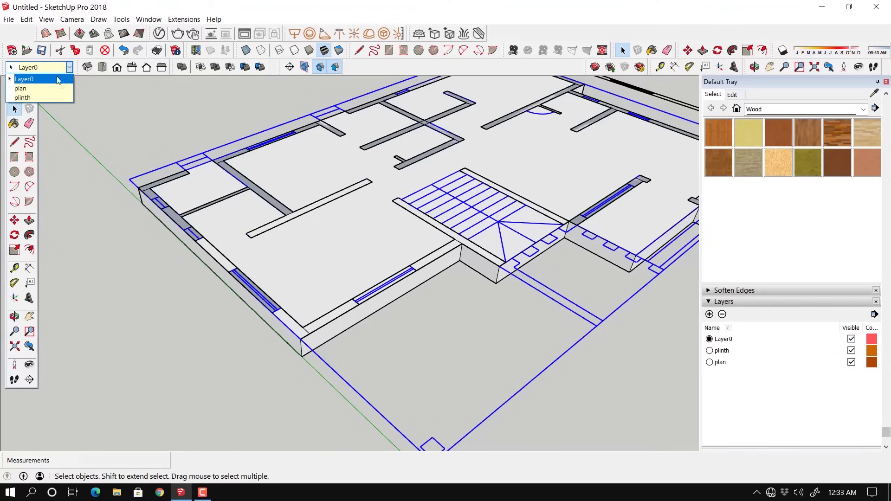
{"action": "left_click", "coordinate": [43, 89]}
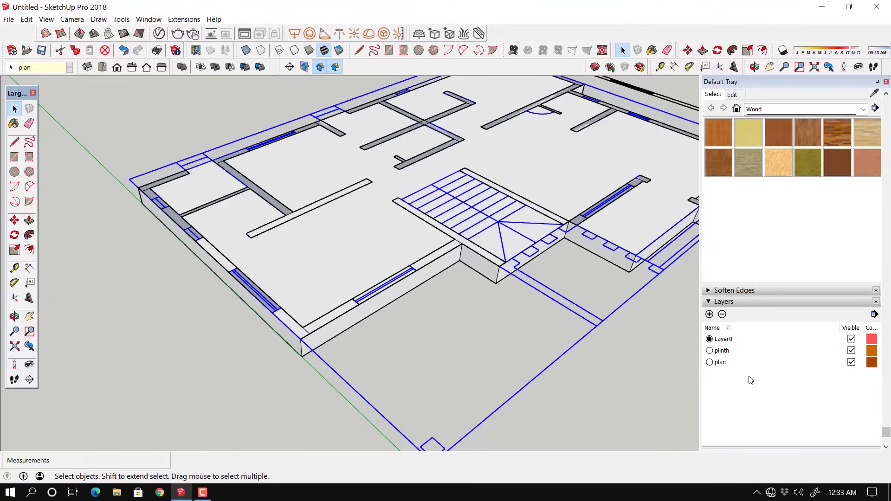
Step: Assign the raised floor base beneath the walls to the plinth layer
{"action": "left_click", "coordinate": [432, 276]}
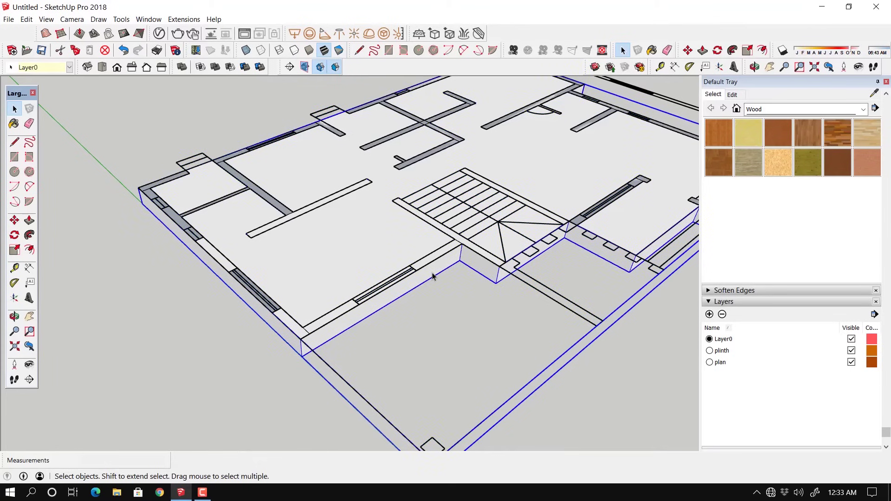
{"action": "left_click", "coordinate": [69, 68]}
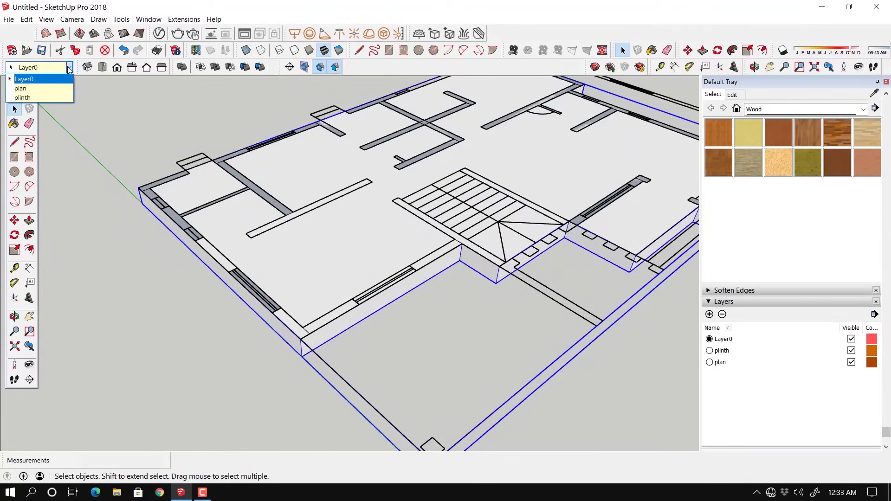
{"action": "left_click", "coordinate": [43, 96]}
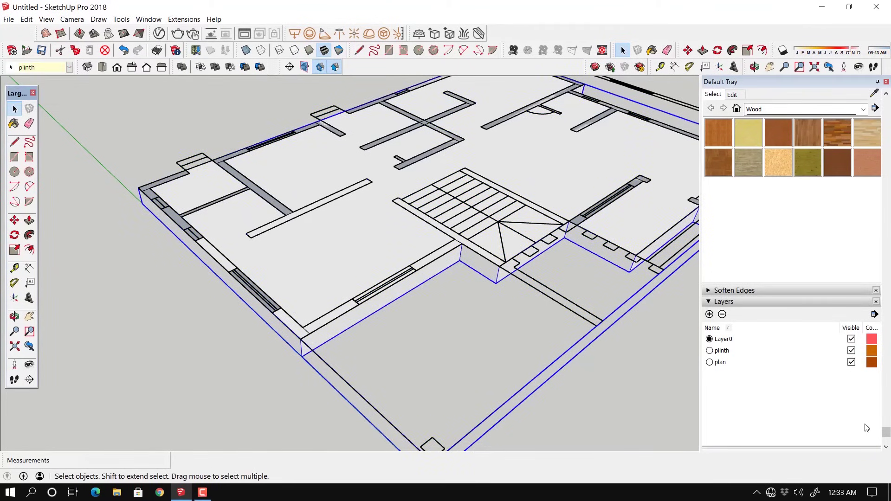
Step: Hide the plan and plinth layers, leaving only the traced wall faces in view
{"action": "left_click", "coordinate": [852, 363]}
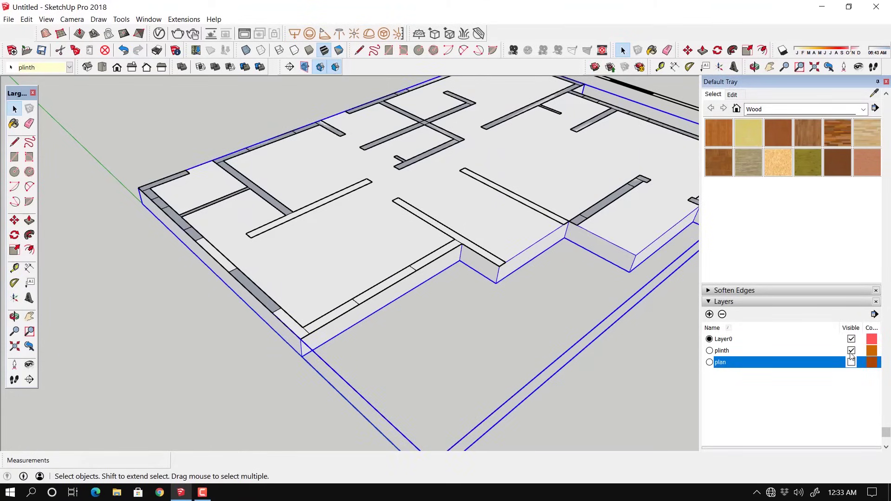
{"action": "left_click", "coordinate": [852, 351]}
{"action": "middle_click_drag", "start_coordinate": [629, 365], "coordinate": [625, 370]}
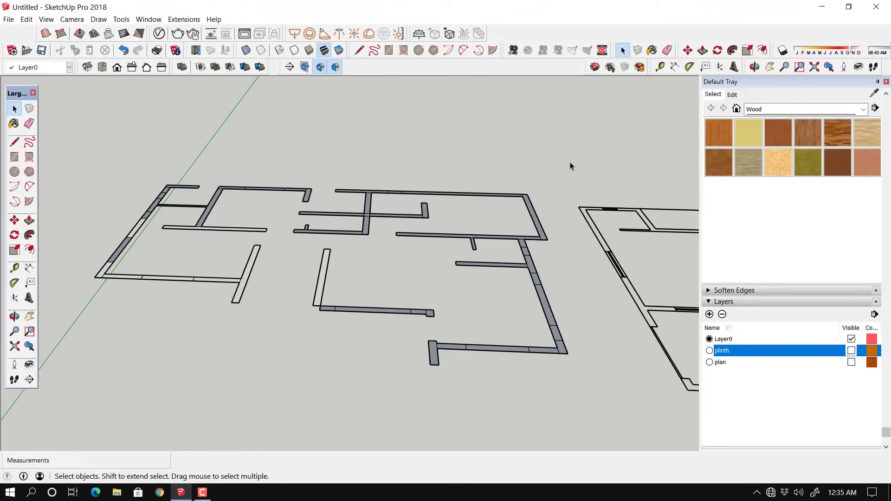
Step: Select all the grey back-facing wall faces of the ground-floor plan and reverse them
{"action": "left_click_drag", "start_coordinate": [567, 157], "coordinate": [549, 310]}
{"action": "left_click_drag", "start_coordinate": [355, 380], "coordinate": [334, 375]}
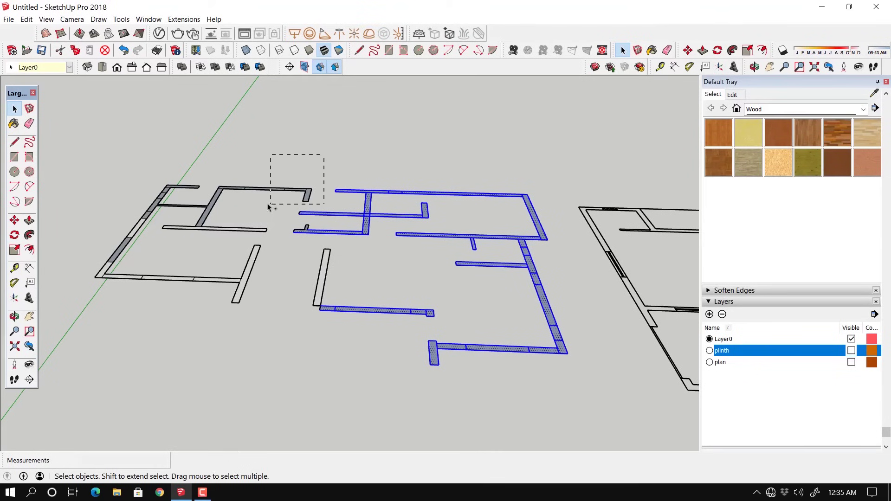
{"action": "left_click_drag", "start_coordinate": [216, 207], "coordinate": [214, 206]}
{"action": "middle_click_drag", "start_coordinate": [186, 168], "coordinate": [207, 239]}
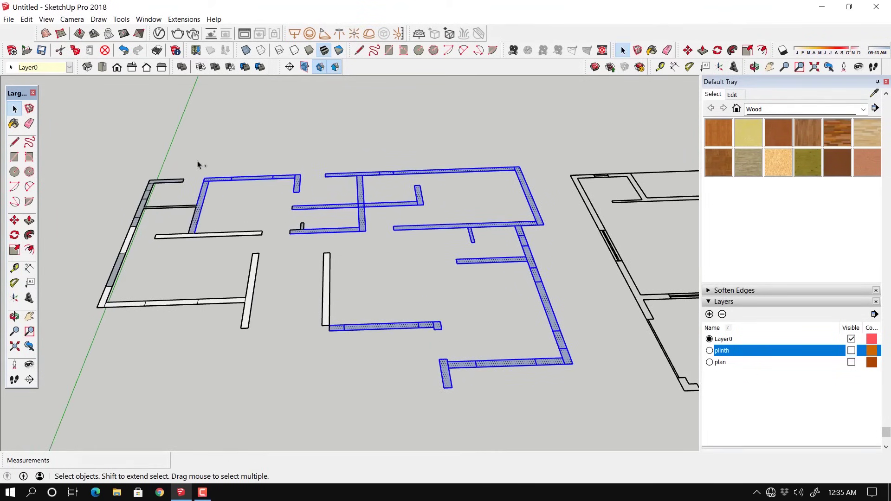
{"action": "left_click_drag", "start_coordinate": [121, 217], "coordinate": [119, 220], "text": "ctrl"}
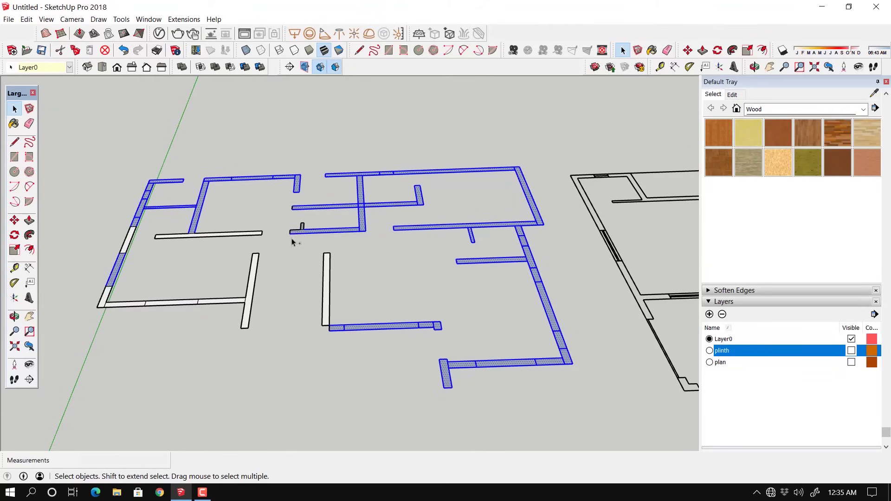
{"action": "left_click_drag", "start_coordinate": [315, 217], "coordinate": [296, 229], "text": "ctrl"}
{"action": "right_click", "coordinate": [362, 222]}
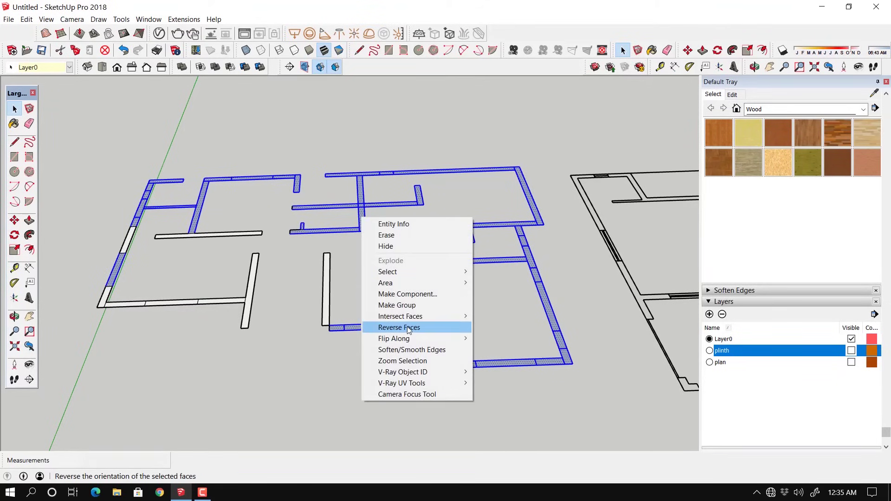
{"action": "left_click", "coordinate": [408, 327]}
{"action": "left_click", "coordinate": [467, 148]}
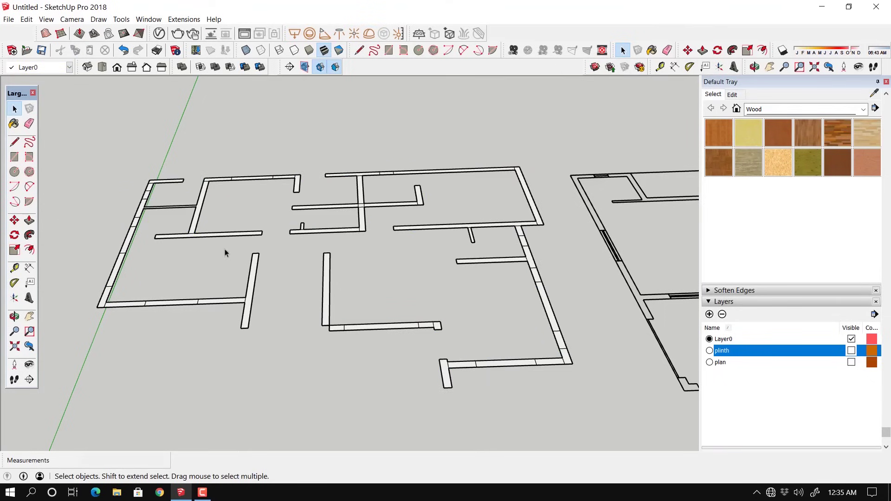
Step: Make the plan and plinth layers visible again
{"action": "left_click", "coordinate": [852, 363]}
{"action": "left_click", "coordinate": [852, 351]}
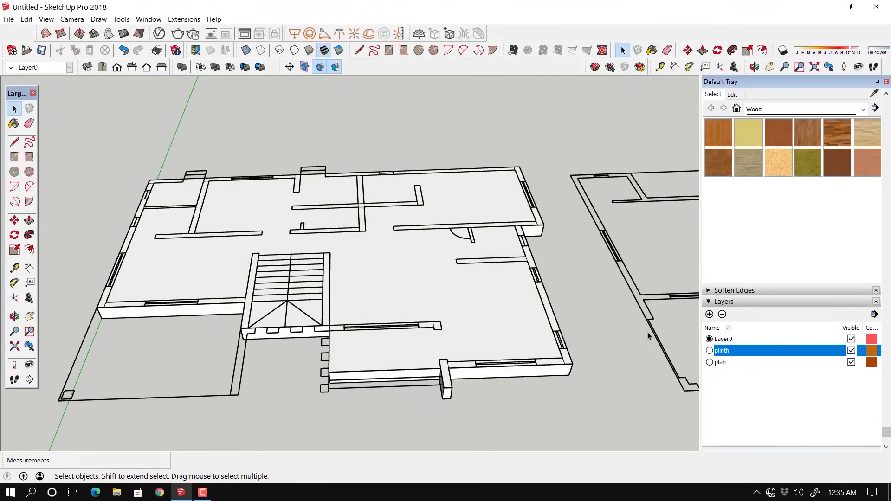
Step: Push/pull the front outer corner wall face and its adjoining segment up 300 cm
{"action": "middle_click_drag", "start_coordinate": [650, 298], "coordinate": [574, 299]}
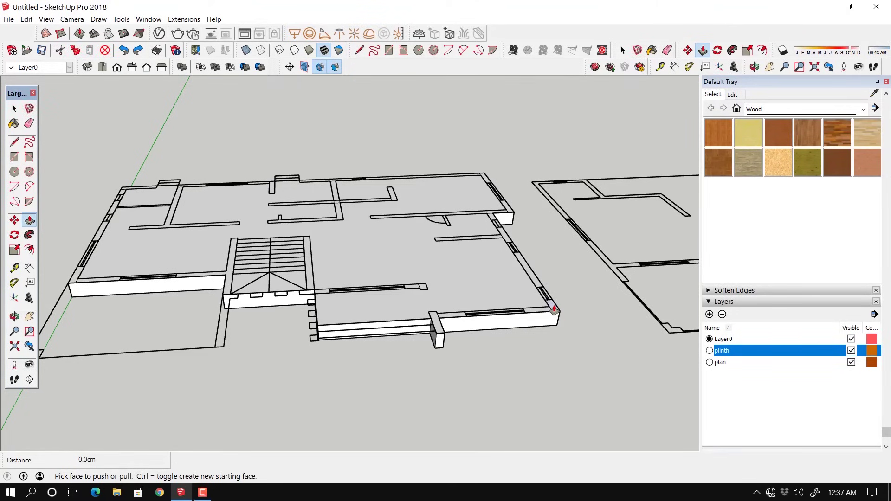
{"action": "left_click_drag", "start_coordinate": [554, 308], "coordinate": [564, 194]}
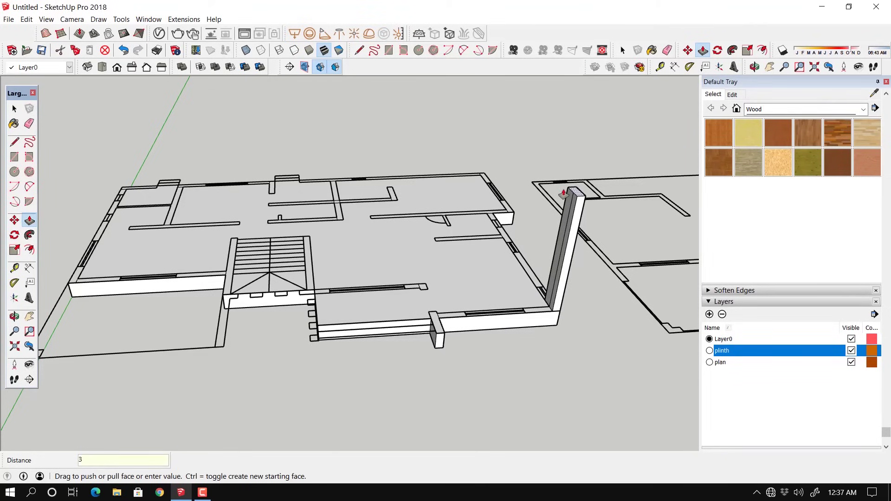
{"action": "type", "text": "300"}
{"action": "key", "text": "Return"}
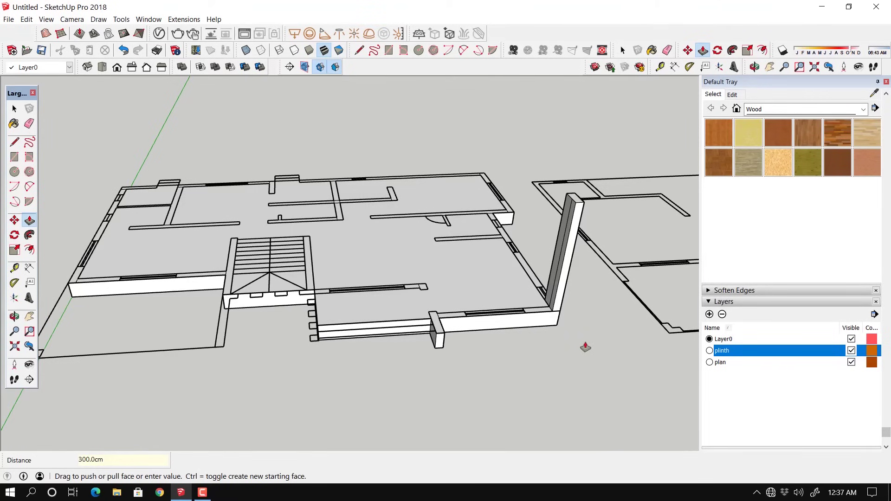
{"action": "double_click", "coordinate": [540, 314]}
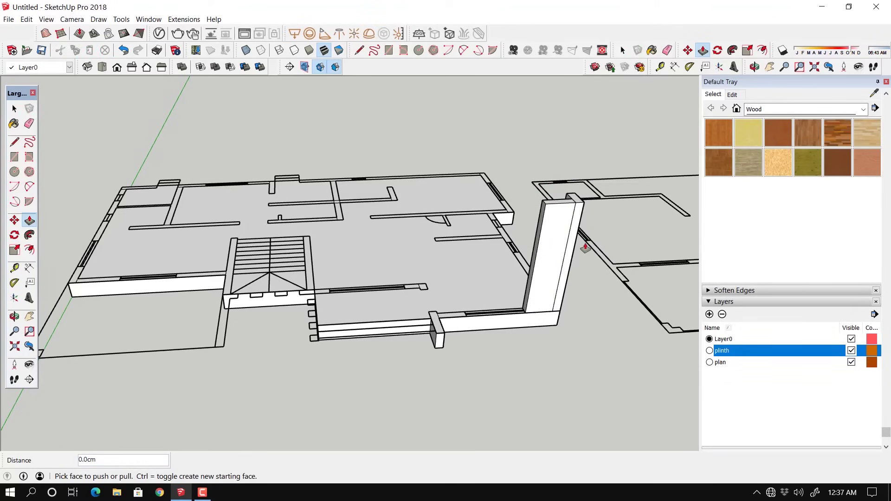
Step: Erase the line dividing the projecting porch-side wall from its neighbouring segment and raise the merged face 300 cm
{"action": "middle_click_drag", "start_coordinate": [573, 263], "coordinate": [472, 318]}
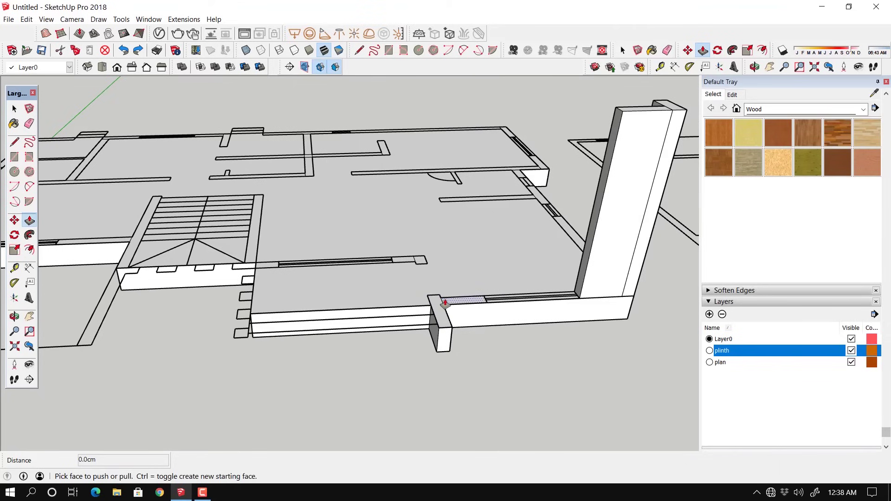
{"action": "scroll", "coordinate": [446, 307], "scroll_direction": "up", "scroll_amount": 3}
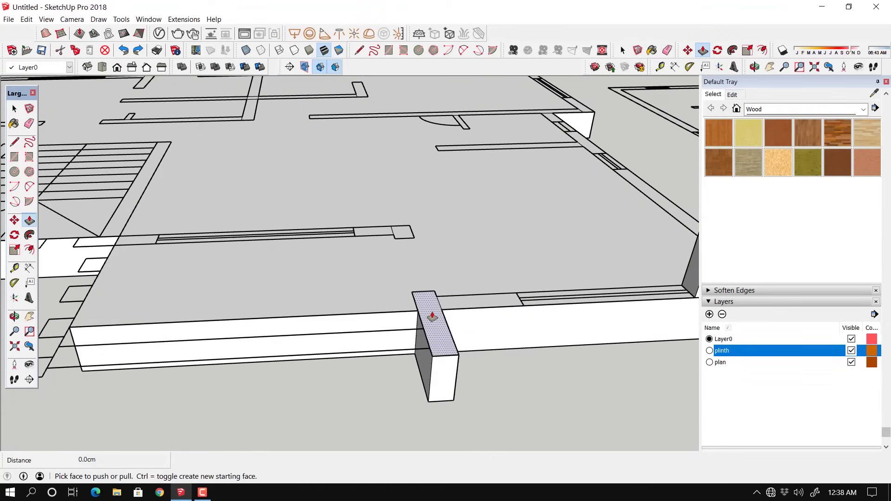
{"action": "key", "text": "e"}
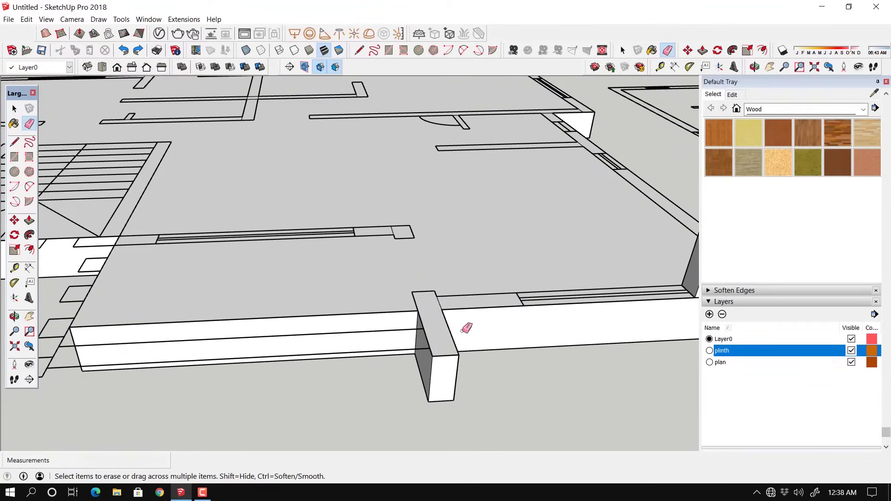
{"action": "left_click", "coordinate": [438, 302]}
{"action": "left_click", "coordinate": [29, 220]}
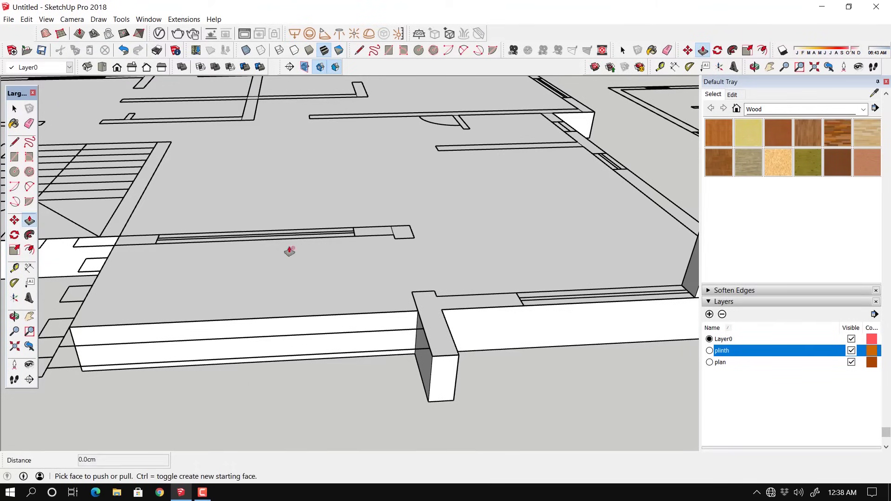
{"action": "double_click", "coordinate": [434, 315]}
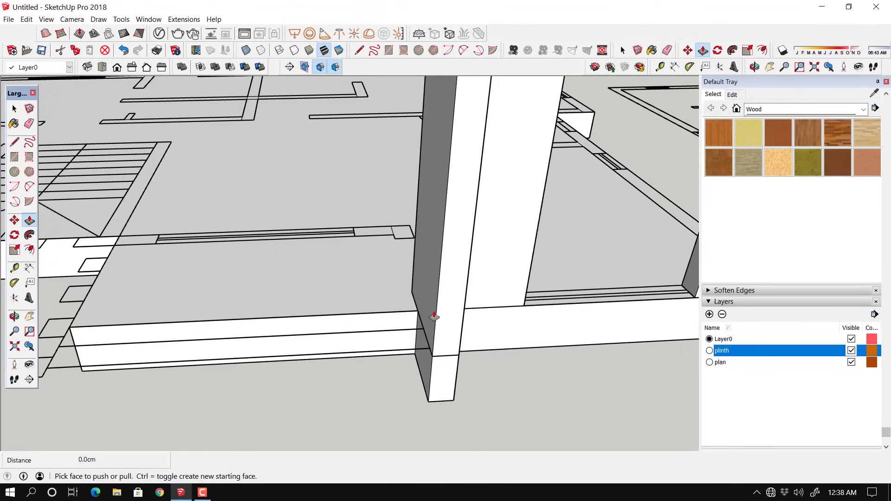
Step: Erase the dividing line at the free end of the porch's back wall and raise the segments on both sides of its window 300 cm
{"action": "scroll", "coordinate": [434, 315], "scroll_direction": "down", "scroll_amount": 6}
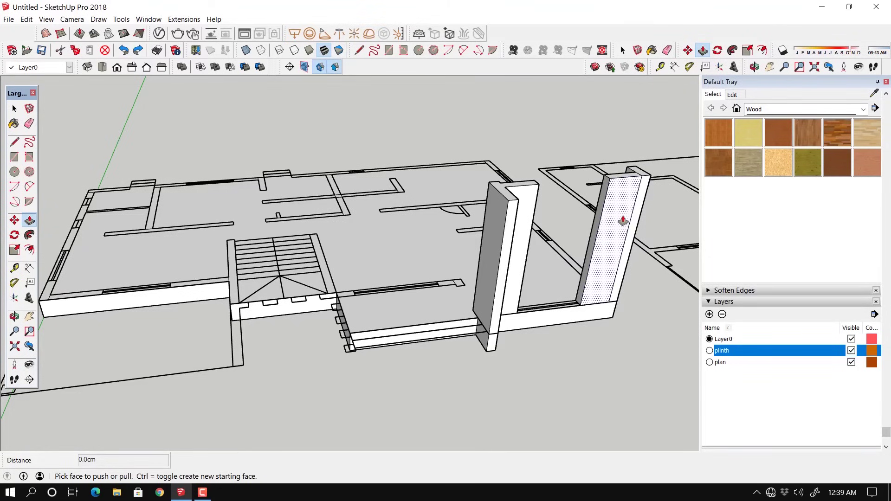
{"action": "key", "text": "e"}
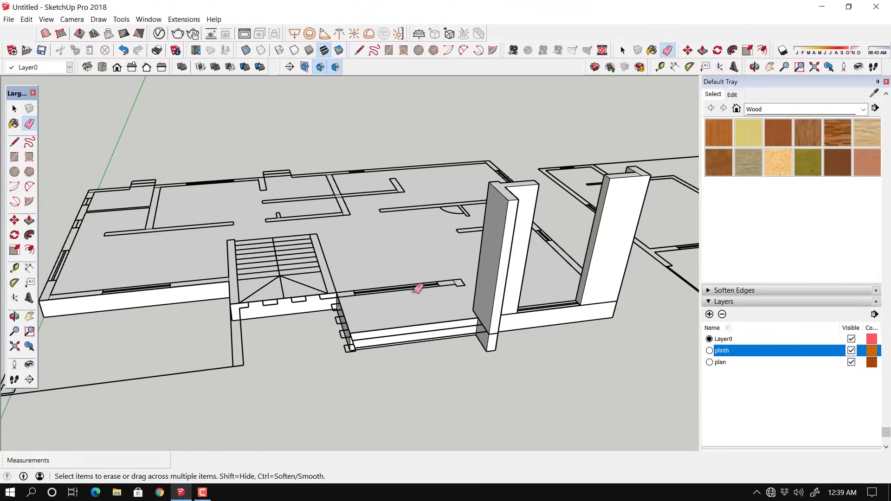
{"action": "scroll", "coordinate": [453, 271], "scroll_direction": "up", "scroll_amount": 4}
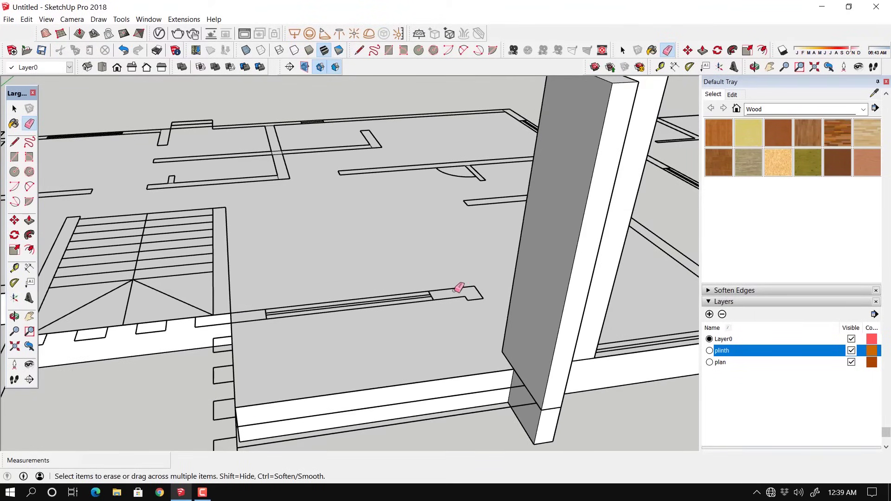
{"action": "key", "text": "p"}
{"action": "scroll", "coordinate": [455, 298], "scroll_direction": "down", "scroll_amount": 5}
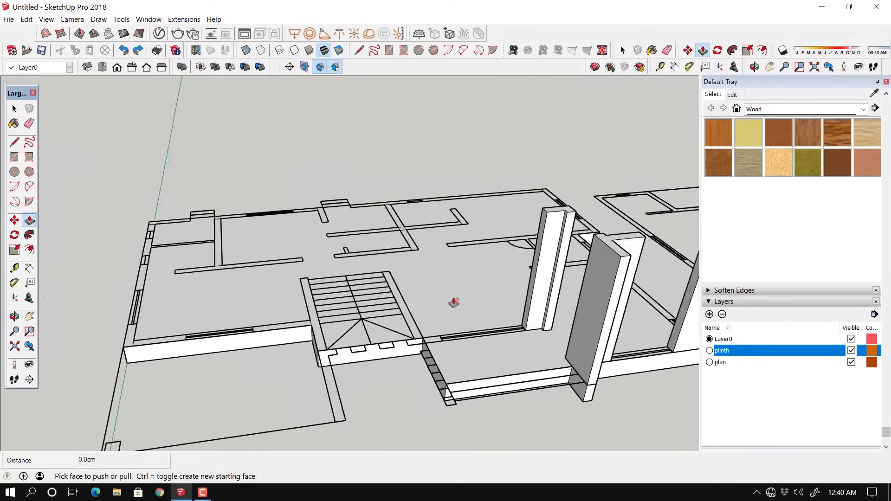
{"action": "double_click", "coordinate": [437, 340]}
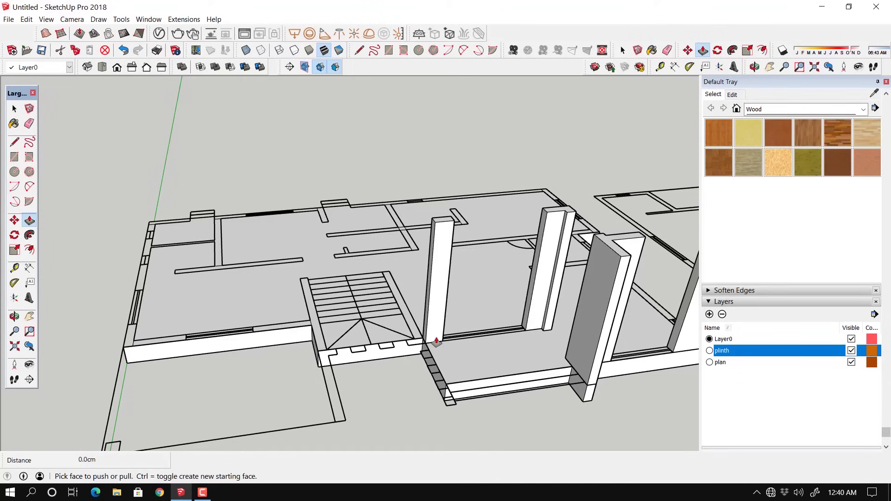
Step: Raise both staircase side walls and the wall segments flanking the window beside the staircase 300 cm
{"action": "double_click", "coordinate": [411, 324]}
{"action": "double_click", "coordinate": [320, 323]}
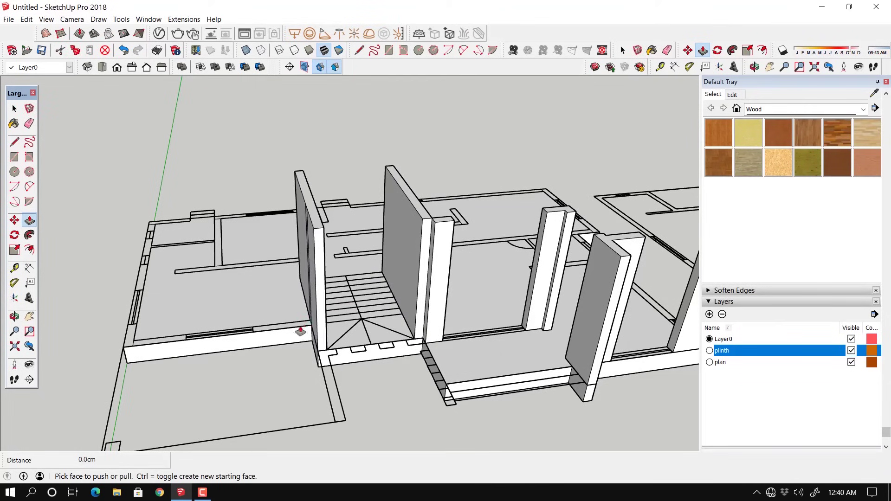
{"action": "double_click", "coordinate": [240, 331]}
{"action": "middle_click_drag", "start_coordinate": [153, 342], "coordinate": [209, 390]}
{"action": "scroll", "coordinate": [209, 390], "scroll_direction": "up", "scroll_amount": 3}
{"action": "double_click", "coordinate": [320, 326]}
Step: Raise the remaining side wall segments and the bedroom and bathroom partitions at that end of the house 300 cm
{"action": "middle_click_drag", "start_coordinate": [312, 360], "coordinate": [485, 409]}
{"action": "double_click", "coordinate": [467, 356]}
{"action": "double_click", "coordinate": [437, 372]}
{"action": "middle_click_drag", "start_coordinate": [439, 373], "coordinate": [528, 398]}
{"action": "double_click", "coordinate": [484, 244]}
{"action": "double_click", "coordinate": [494, 267]}
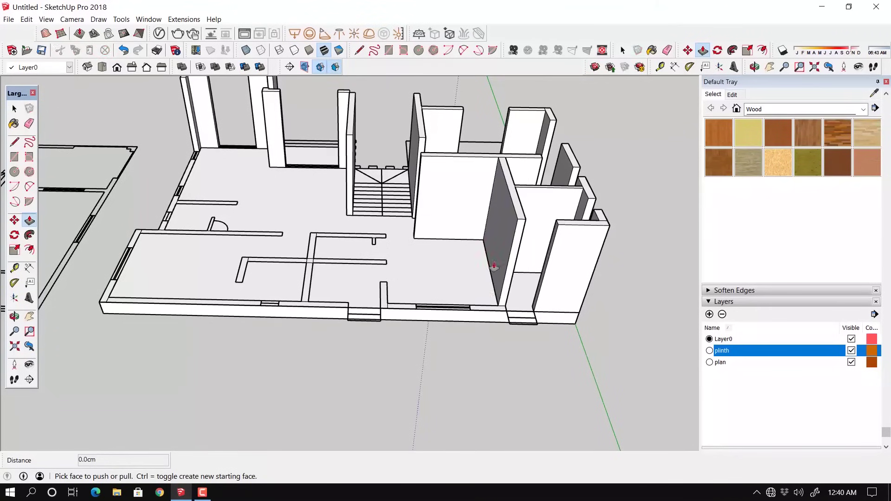
Step: Raise the rear wall segments around the middle window and the adjoining interior partitions 300 cm
{"action": "double_click", "coordinate": [486, 310]}
{"action": "double_click", "coordinate": [402, 310]}
{"action": "double_click", "coordinate": [385, 291]}
{"action": "double_click", "coordinate": [368, 241]}
{"action": "double_click", "coordinate": [308, 259]}
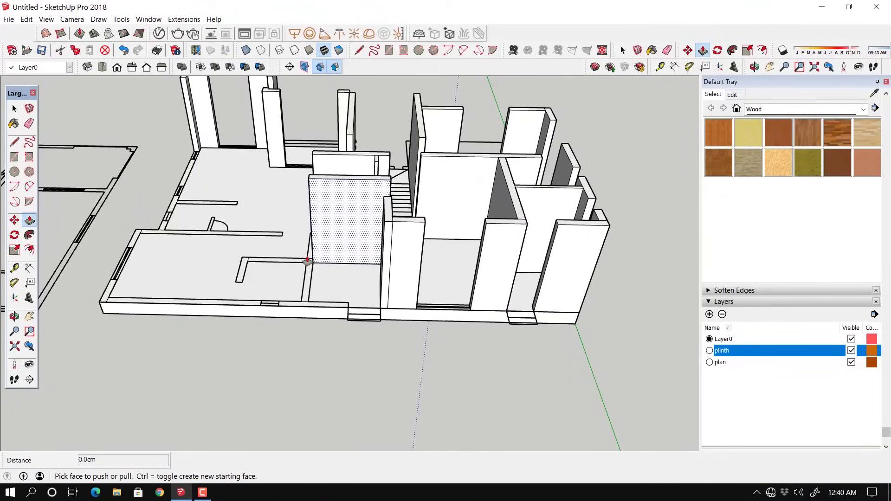
{"action": "double_click", "coordinate": [309, 263]}
{"action": "left_click", "coordinate": [291, 263]}
{"action": "left_click", "coordinate": [319, 313]}
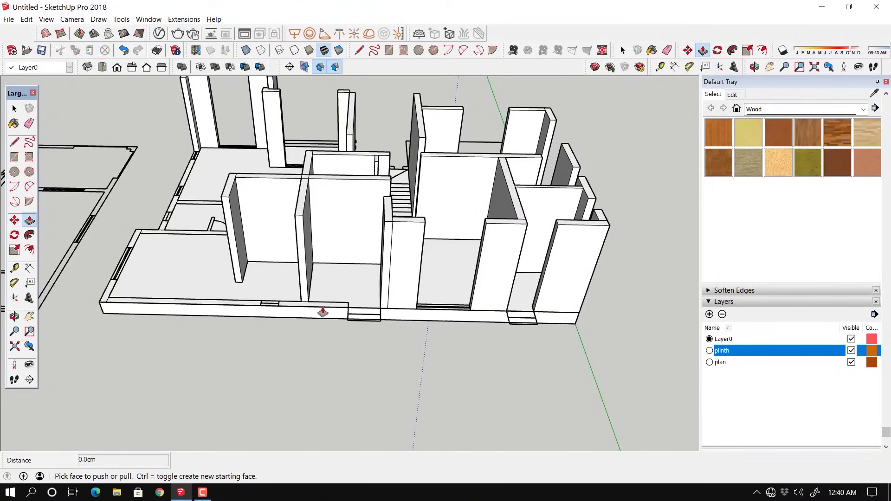
Step: Draw a 150 by 20 cm rectangle over the window opening in the end room's outer wall
{"action": "middle_click_drag", "start_coordinate": [319, 312], "coordinate": [416, 347]}
{"action": "scroll", "coordinate": [437, 375], "scroll_direction": "up", "scroll_amount": 3}
{"action": "key", "text": "l"}
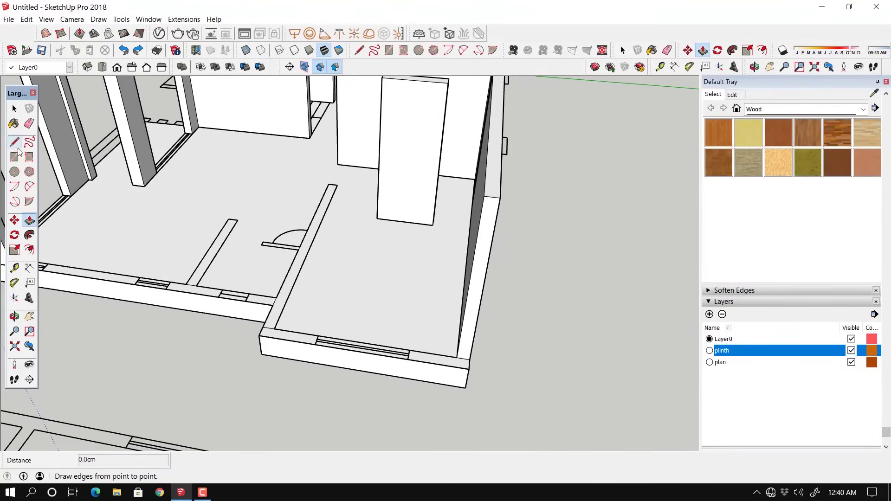
{"action": "key", "text": "r"}
{"action": "left_click", "coordinate": [316, 344]}
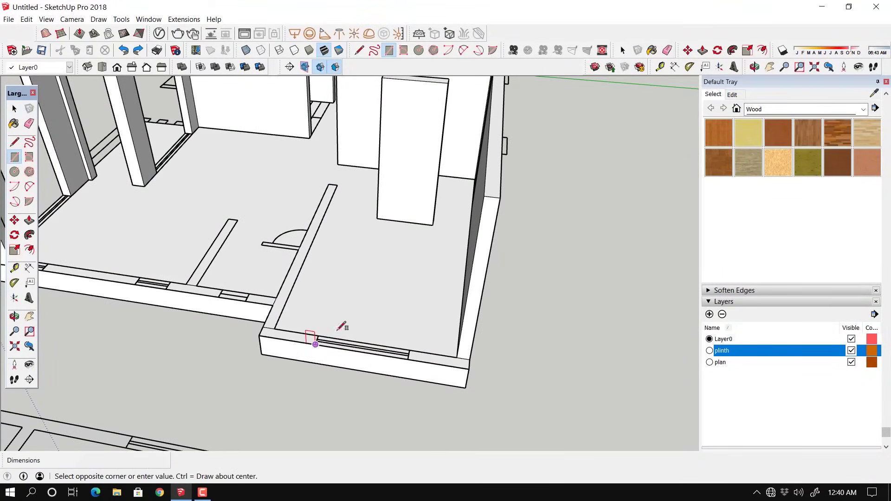
{"action": "left_click", "coordinate": [410, 350]}
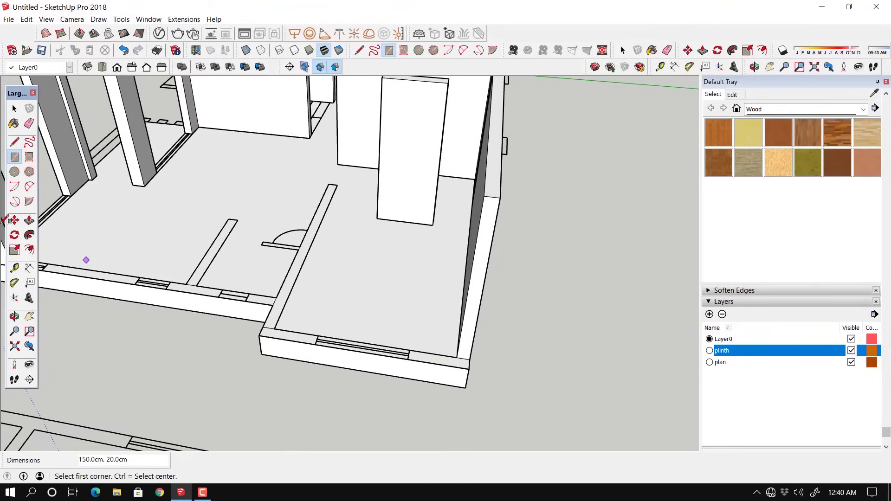
Step: Raise the wall segments beside the end room's window, its partition and the neighbouring outer wall segments 300 cm
{"action": "left_click", "coordinate": [29, 220]}
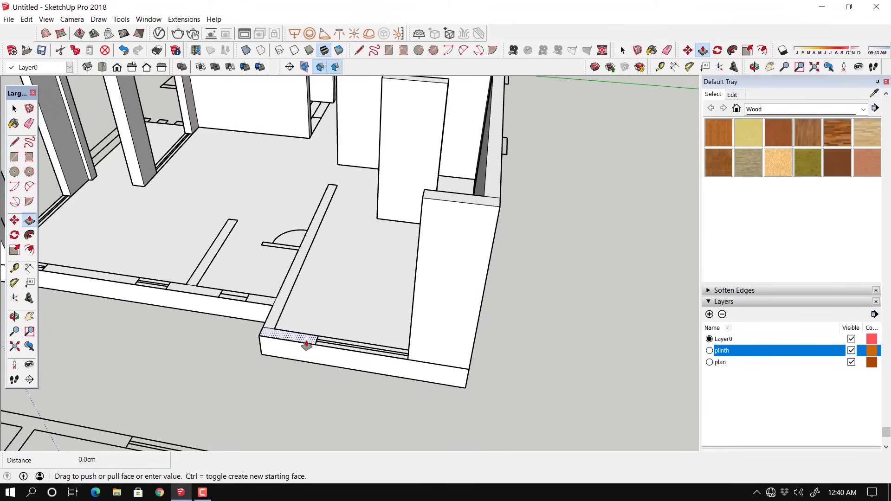
{"action": "middle_click_drag", "start_coordinate": [308, 342], "coordinate": [434, 325]}
{"action": "double_click", "coordinate": [433, 297]}
{"action": "double_click", "coordinate": [350, 266]}
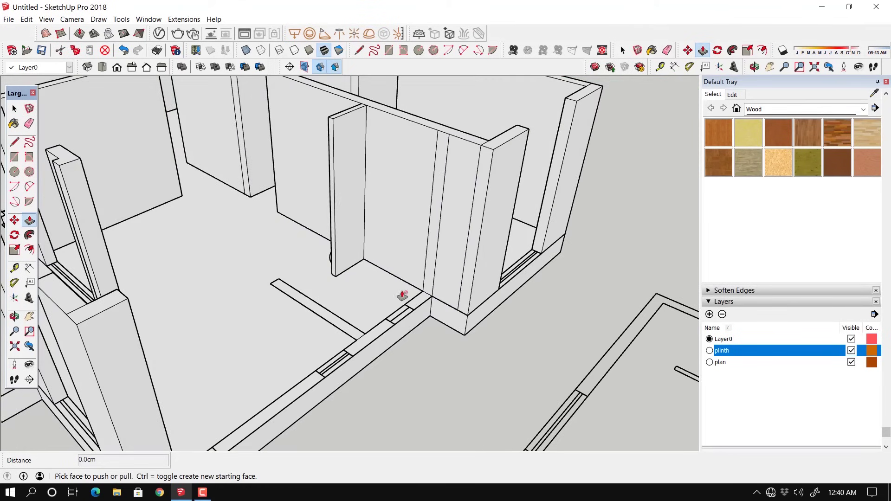
{"action": "double_click", "coordinate": [403, 295]}
{"action": "double_click", "coordinate": [374, 334]}
Step: Raise the window opening face between the front corner wall and the porch-side wall 60 cm as a sill
{"action": "middle_click_drag", "start_coordinate": [320, 317], "coordinate": [565, 336]}
{"action": "scroll", "coordinate": [466, 341], "scroll_direction": "down", "scroll_amount": 5}
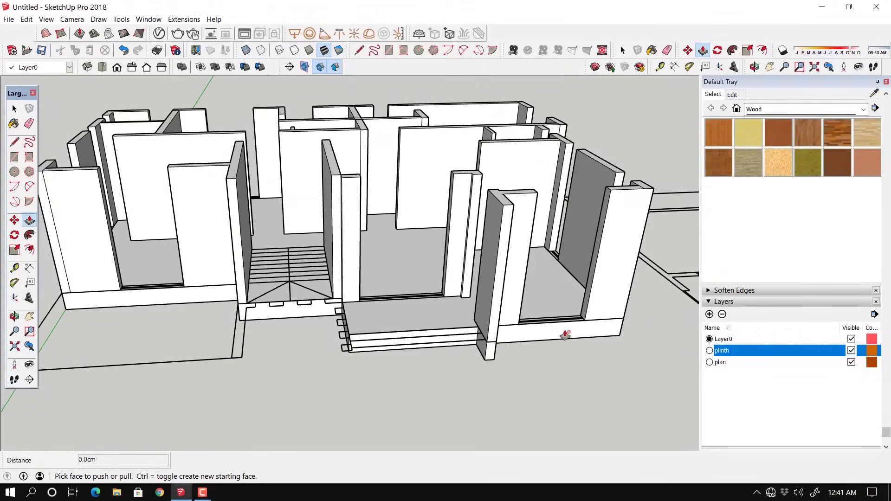
{"action": "mouse_move", "coordinate": [559, 337]}
{"action": "middle_mouse_down"}
{"action": "mouse_move", "coordinate": [521, 338]}
{"action": "mouse_move", "coordinate": [541, 326]}
{"action": "mouse_move", "coordinate": [567, 342]}
{"action": "mouse_move", "coordinate": [559, 325]}
{"action": "middle_mouse_up"}
{"action": "left_click_drag", "start_coordinate": [556, 325], "coordinate": [561, 298]}
{"action": "type", "text": "6"}
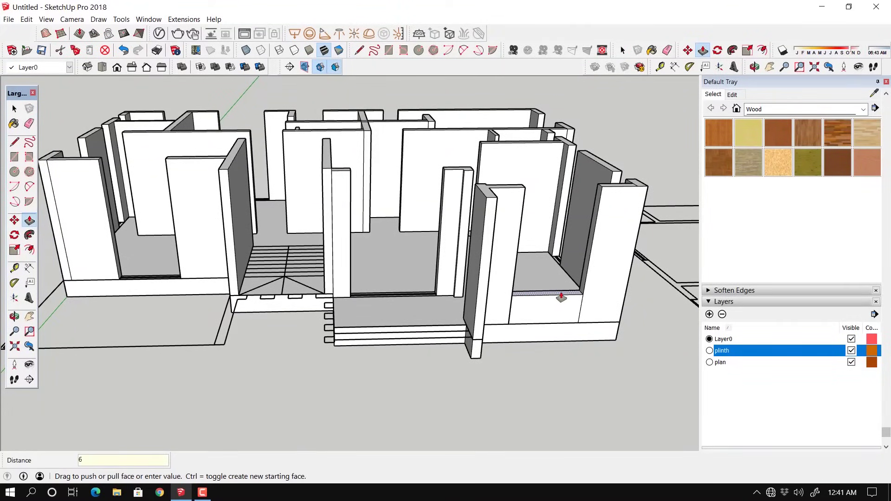
{"action": "type", "text": "0"}
{"action": "key", "text": "Return"}
Step: Raise the window opening faces of the front room, the long side wall and the end walls as low sills
{"action": "middle_click_drag", "start_coordinate": [435, 324], "coordinate": [439, 335]}
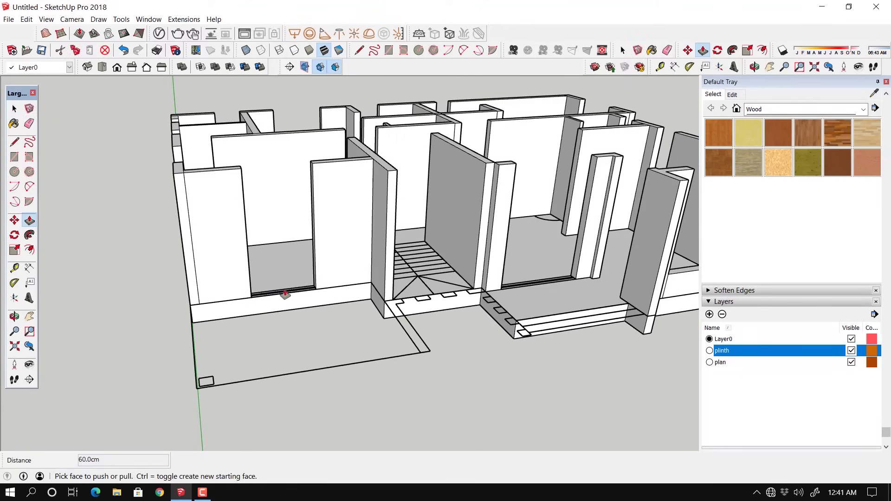
{"action": "middle_click_drag", "start_coordinate": [283, 294], "coordinate": [425, 302]}
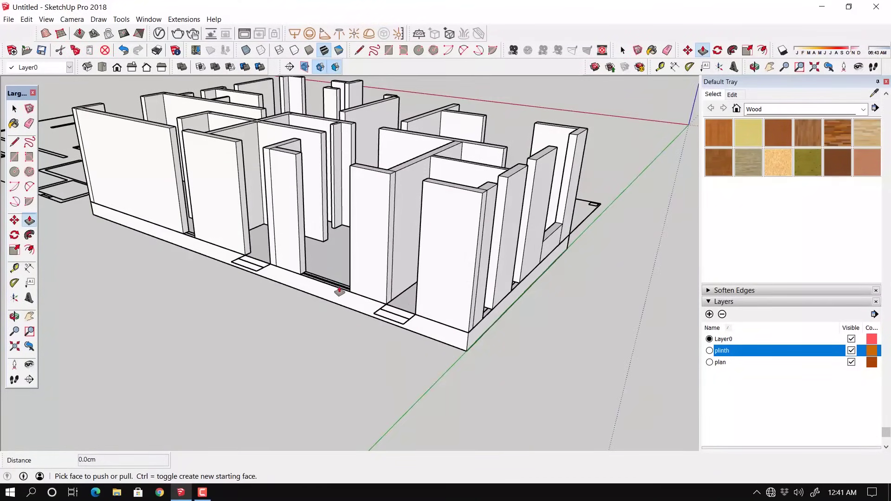
{"action": "middle_click_drag", "start_coordinate": [231, 290], "coordinate": [360, 278]}
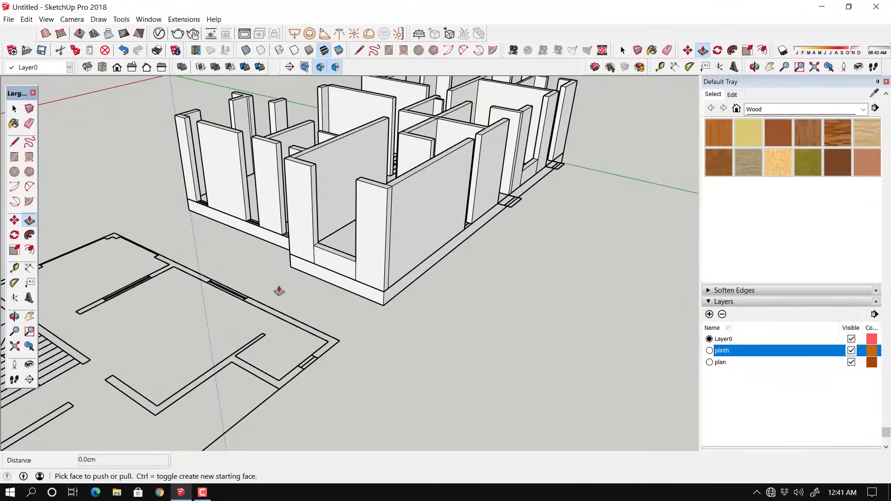
{"action": "middle_click_drag", "start_coordinate": [278, 290], "coordinate": [416, 303]}
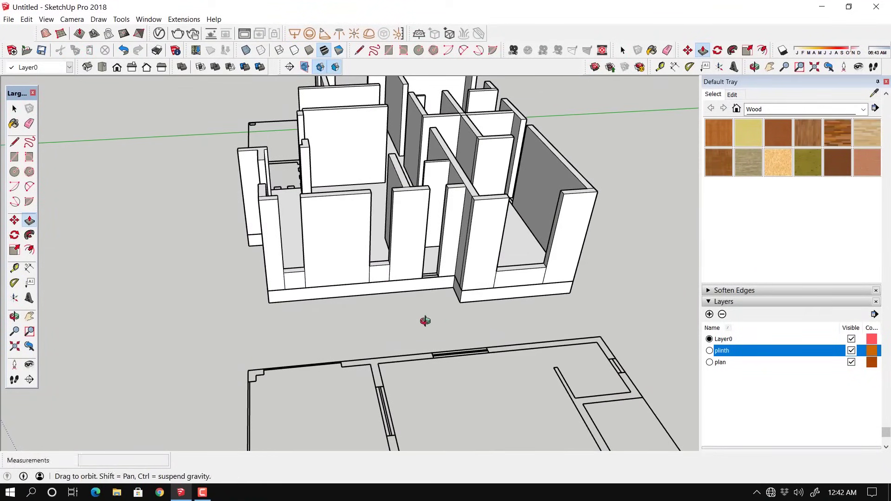
{"action": "middle_click_drag", "start_coordinate": [424, 320], "coordinate": [430, 307]}
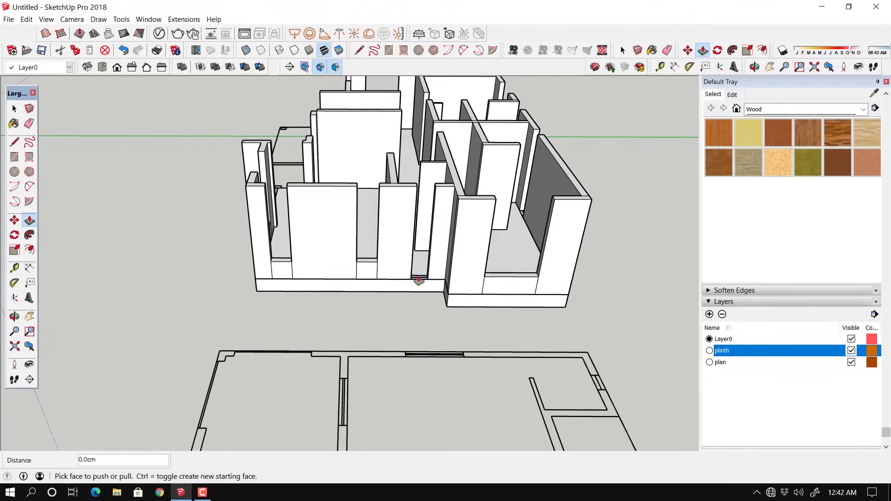
Step: Raise the narrow ventilator opening faces in the end walls and the long side wall 160 cm as high sills
{"action": "left_click_drag", "start_coordinate": [419, 280], "coordinate": [421, 246]}
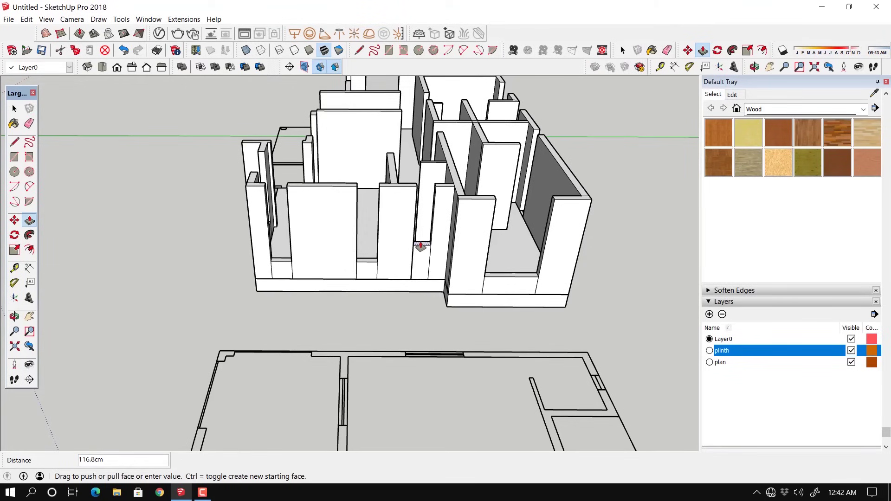
{"action": "key", "text": "Return"}
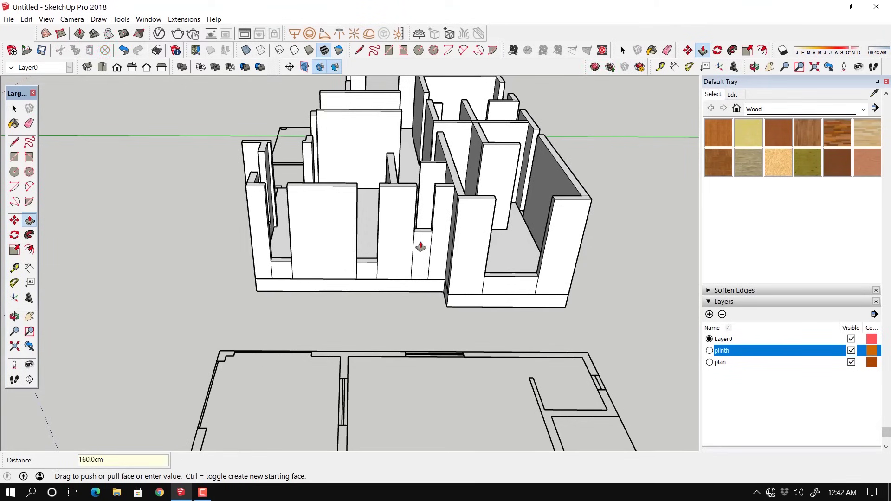
{"action": "middle_click_drag", "start_coordinate": [500, 271], "coordinate": [434, 358]}
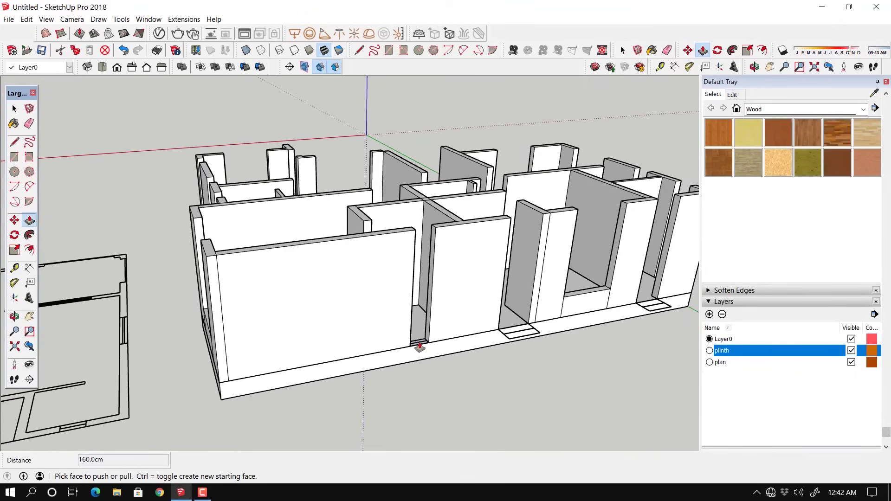
{"action": "left_click", "coordinate": [420, 347]}
{"action": "middle_click_drag", "start_coordinate": [501, 368], "coordinate": [335, 346]}
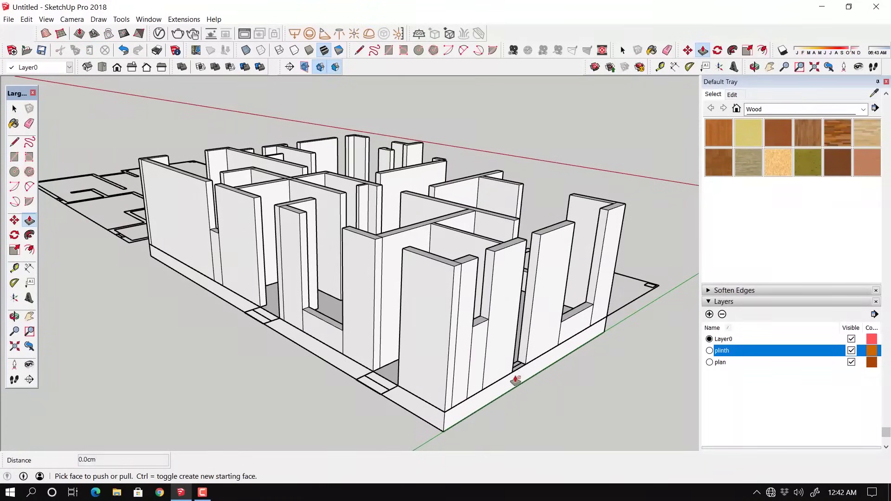
{"action": "middle_click_drag", "start_coordinate": [537, 374], "coordinate": [336, 359]}
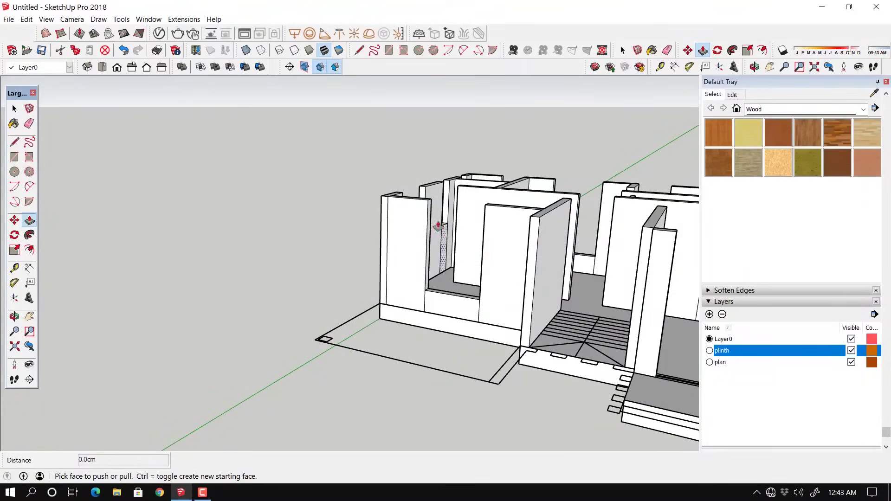
Step: Place a guide 90 cm below the wall top beside the front room's window and draw an edge along it across the wall's end face
{"action": "scroll", "coordinate": [425, 206], "scroll_direction": "up", "scroll_amount": 3}
{"action": "scroll", "coordinate": [426, 205], "scroll_direction": "up", "scroll_amount": 3}
{"action": "middle_click_drag", "start_coordinate": [441, 221], "coordinate": [424, 209]}
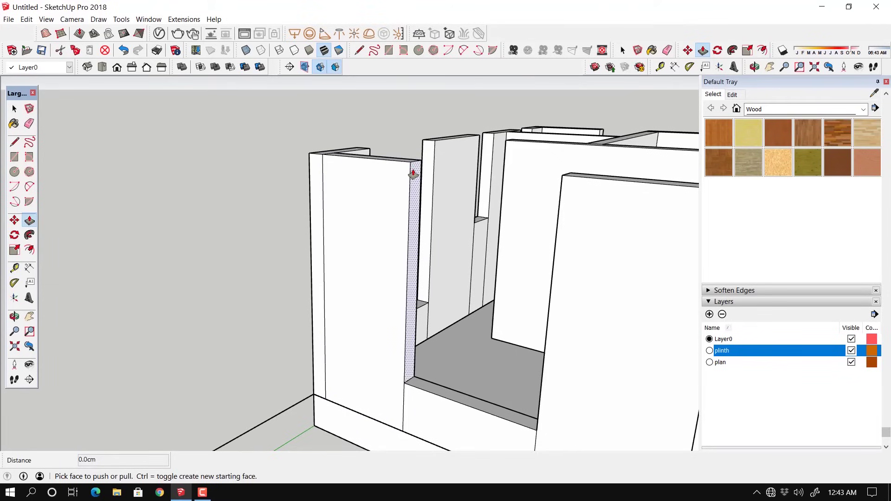
{"action": "scroll", "coordinate": [404, 186], "scroll_direction": "up", "scroll_amount": 2}
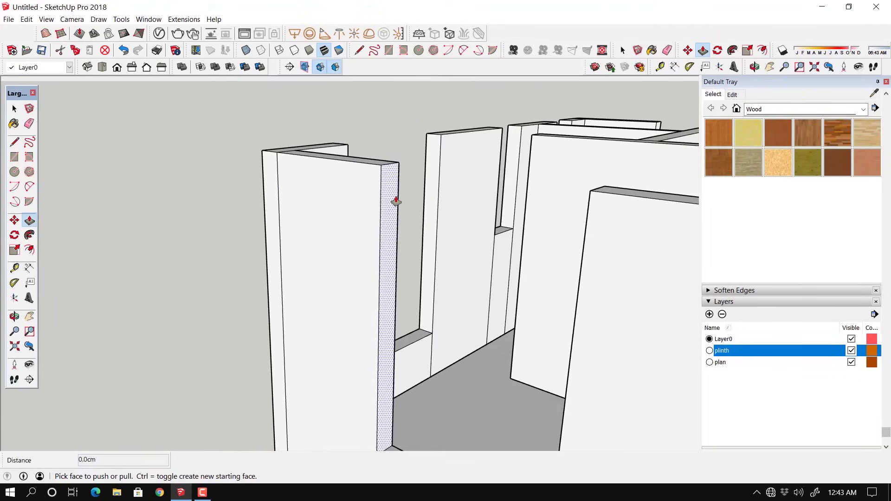
{"action": "key", "text": "t"}
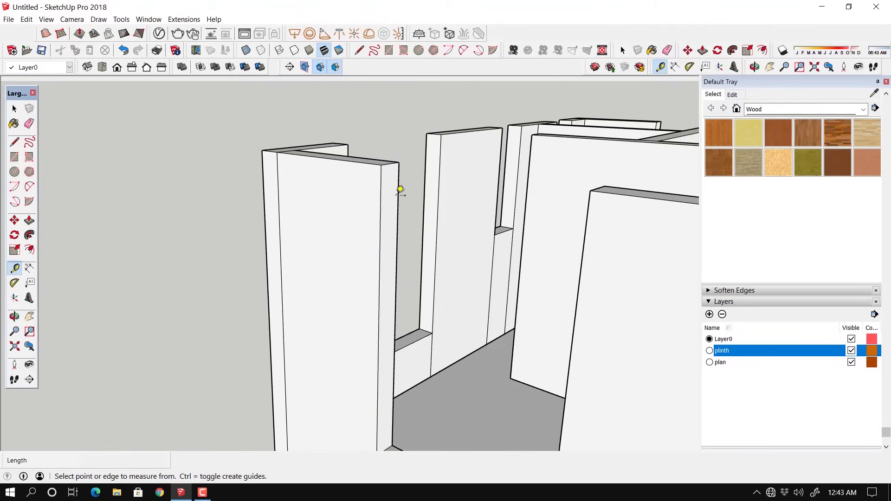
{"action": "left_click", "coordinate": [391, 163]}
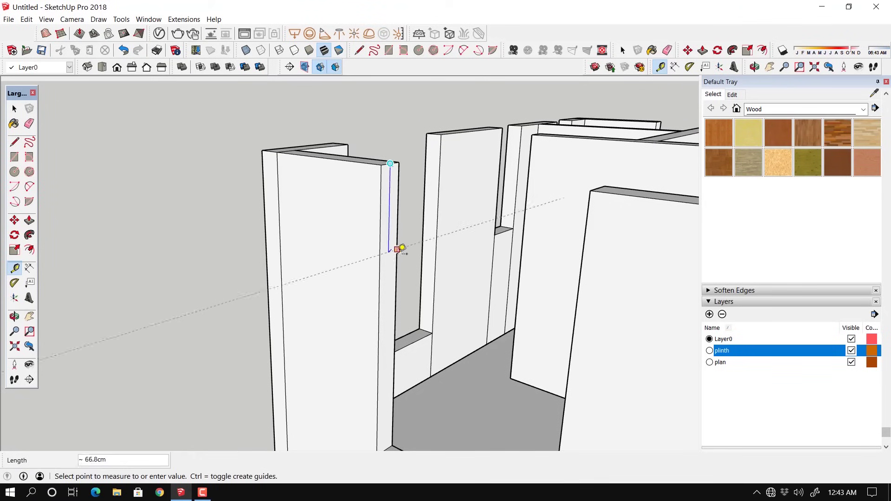
{"action": "type", "text": "90"}
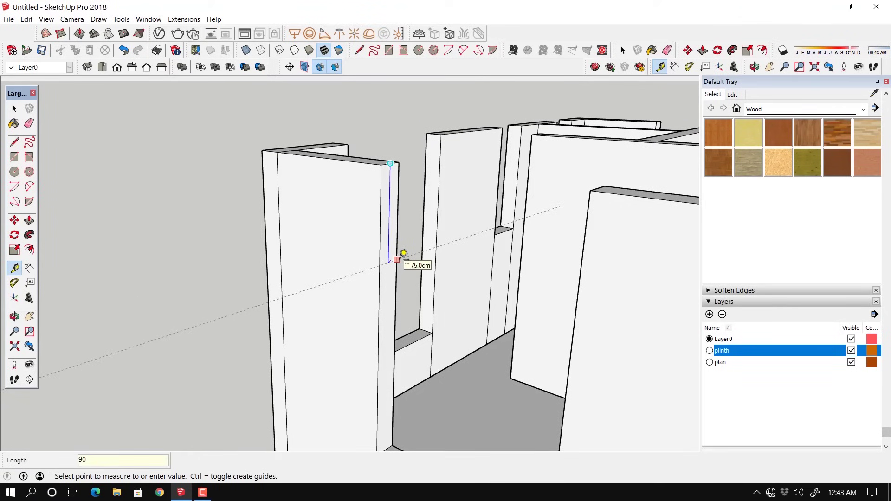
{"action": "key", "text": "Return"}
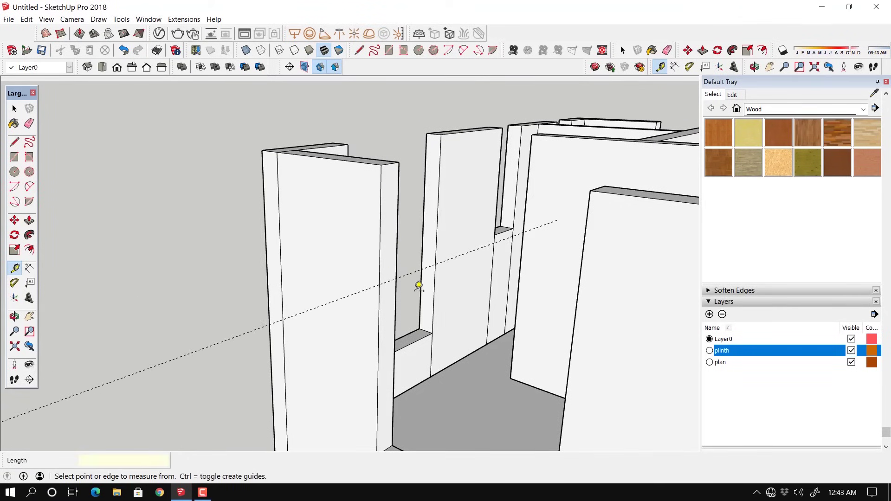
{"action": "middle_click_drag", "start_coordinate": [414, 291], "coordinate": [446, 265], "text": "shift"}
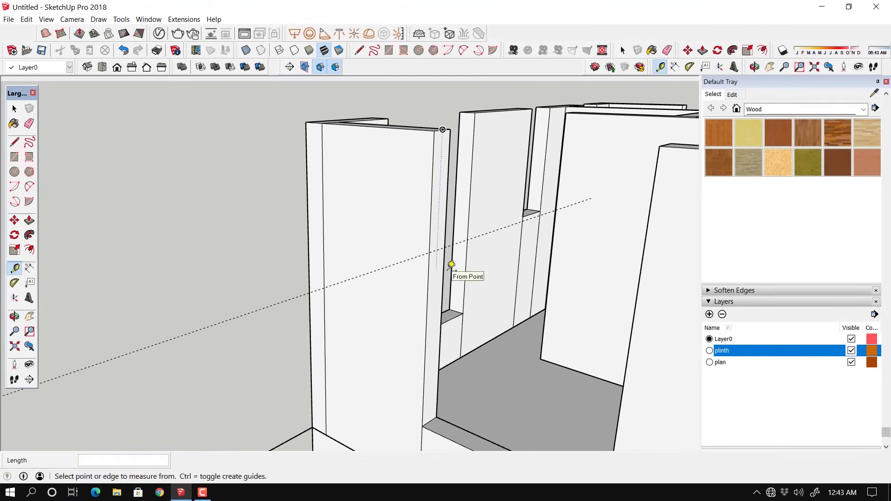
{"action": "key", "text": "l"}
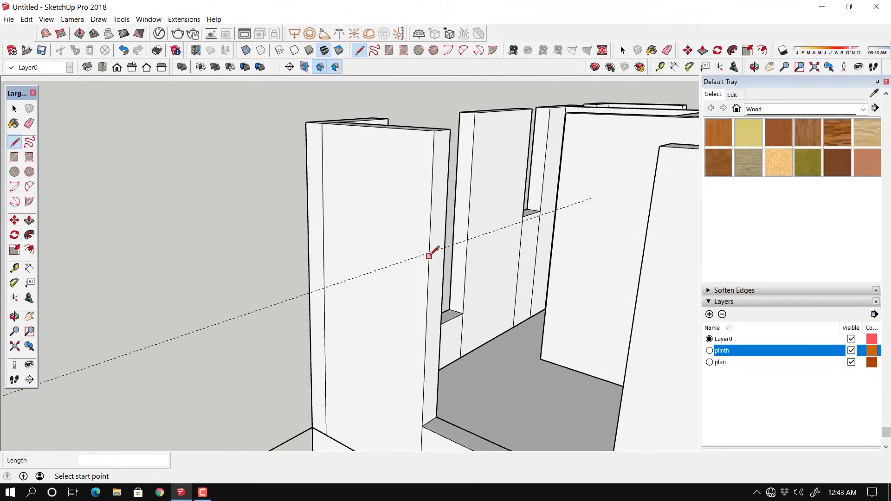
{"action": "left_click", "coordinate": [430, 251]}
{"action": "left_click", "coordinate": [446, 244]}
Step: Extend the upper part of the split end face across the front room's window opening to the opposite wall as a lintel
{"action": "key", "text": "p"}
{"action": "scroll", "coordinate": [444, 230], "scroll_direction": "down", "scroll_amount": 3}
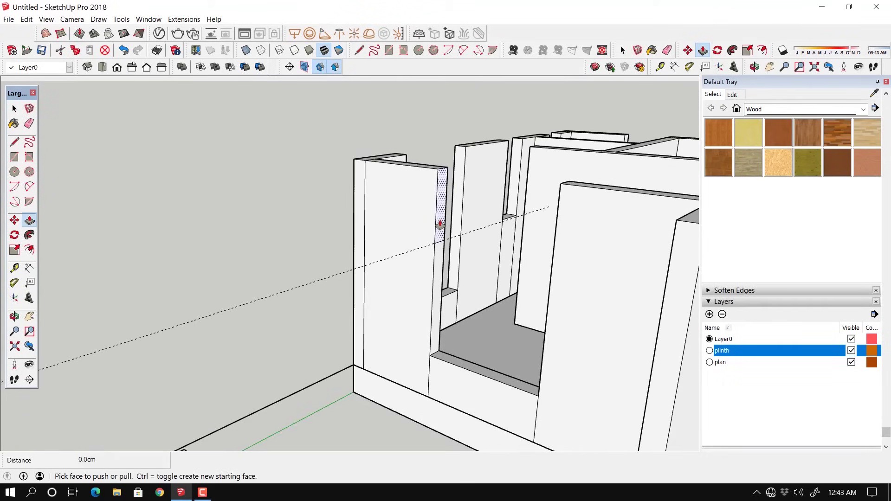
{"action": "left_click", "coordinate": [442, 224]}
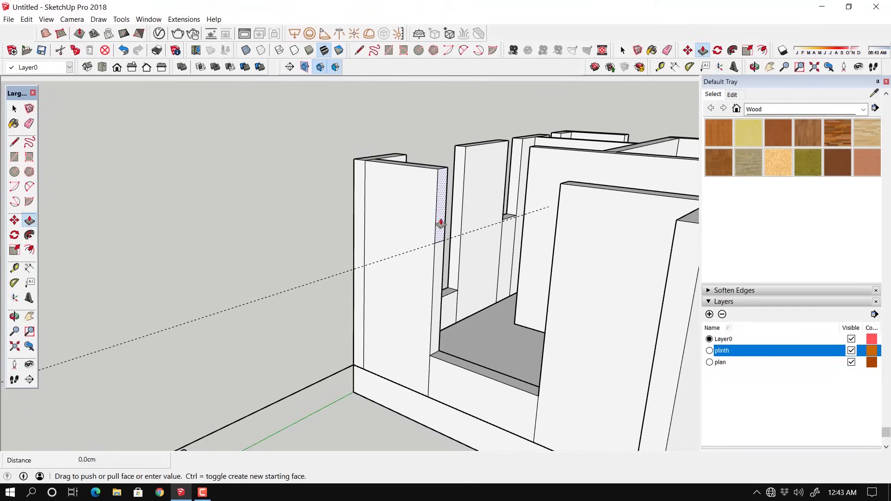
{"action": "left_click", "coordinate": [554, 255]}
Step: Split the wall end face beside the adjacent end wall's wide window 90 cm below its top and extend the upper part 150 cm as a lintel
{"action": "middle_click_drag", "start_coordinate": [480, 239], "coordinate": [468, 187]}
{"action": "key", "text": "t"}
{"action": "left_click", "coordinate": [463, 159]}
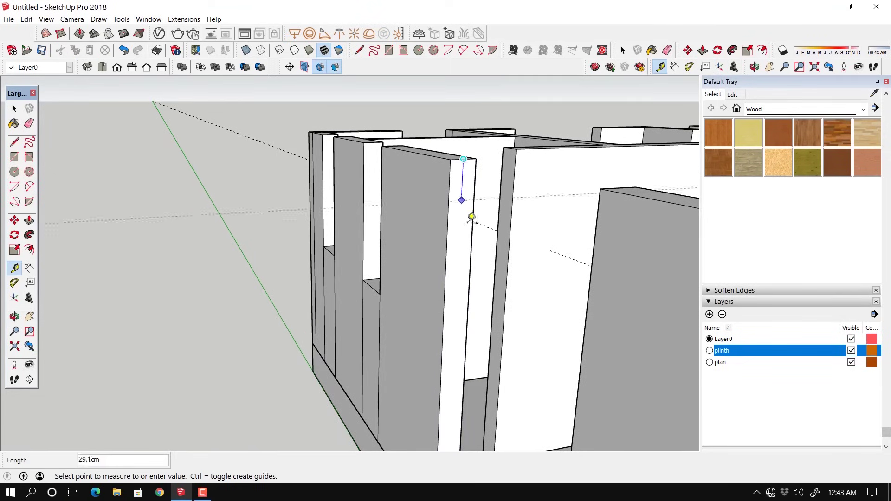
{"action": "type", "text": "9"}
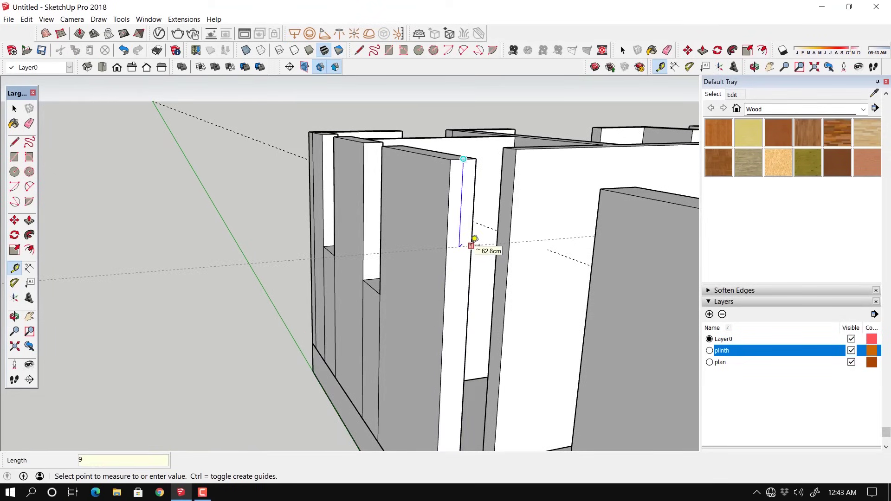
{"action": "key", "text": "Return"}
{"action": "key", "text": "l"}
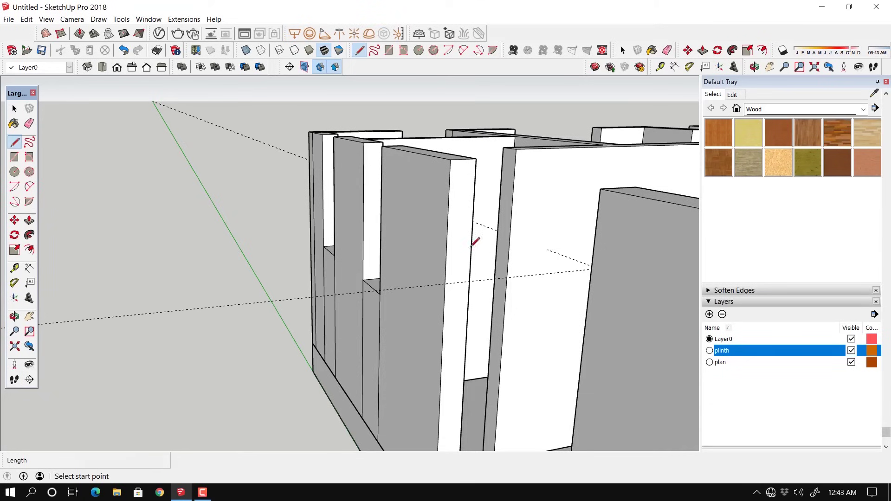
{"action": "left_click", "coordinate": [446, 282]}
{"action": "left_click", "coordinate": [469, 280]}
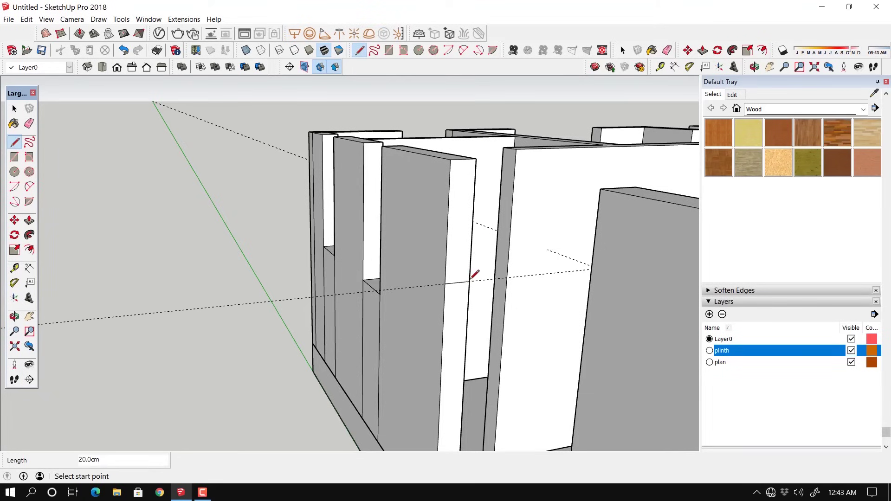
{"action": "key", "text": "p"}
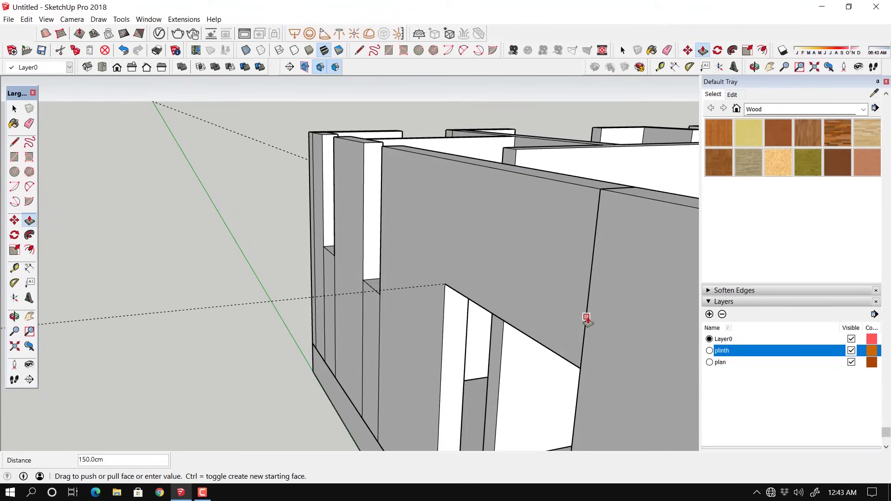
Step: Place a guide 90 cm below the wall top at the ventilator nearest the wide window and draw an edge across the wall's end face
{"action": "middle_click_drag", "start_coordinate": [442, 288], "coordinate": [461, 209]}
{"action": "key", "text": "t"}
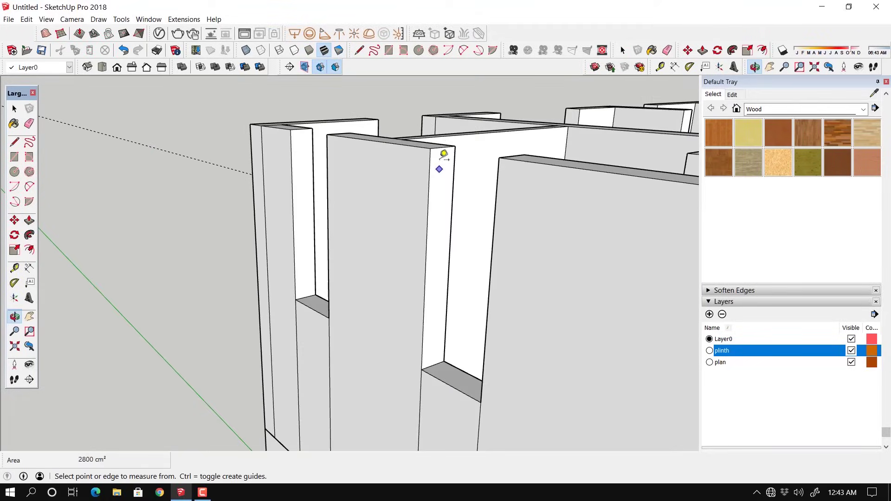
{"action": "left_click", "coordinate": [443, 147]}
{"action": "type", "text": "90"}
{"action": "key", "text": "Return"}
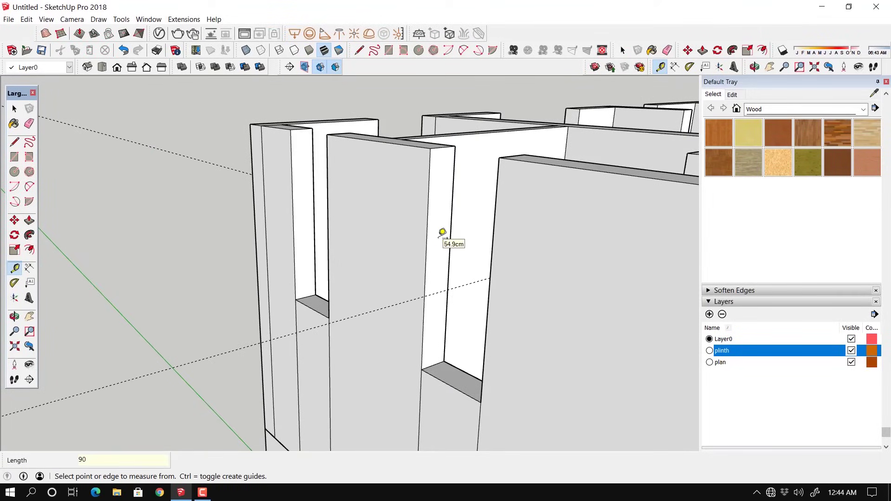
{"action": "key", "text": "l"}
{"action": "left_click", "coordinate": [424, 297]}
{"action": "left_click", "coordinate": [448, 291]}
{"action": "scroll", "coordinate": [448, 289], "scroll_direction": "down", "scroll_amount": 2}
{"action": "middle_click_drag", "start_coordinate": [448, 288], "coordinate": [442, 256]}
Step: Extend the face above that edge 50 cm across the ventilator opening to the neighbouring wall as a lintel
{"action": "key", "text": "p"}
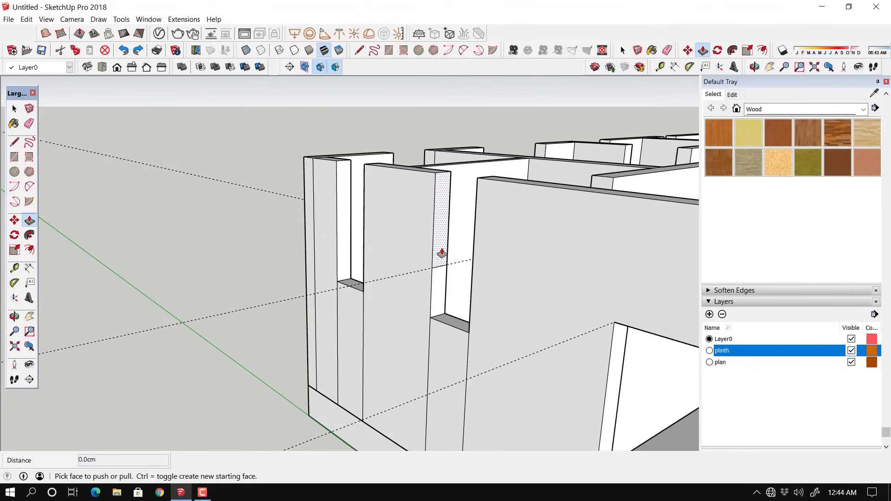
{"action": "left_click", "coordinate": [442, 253]}
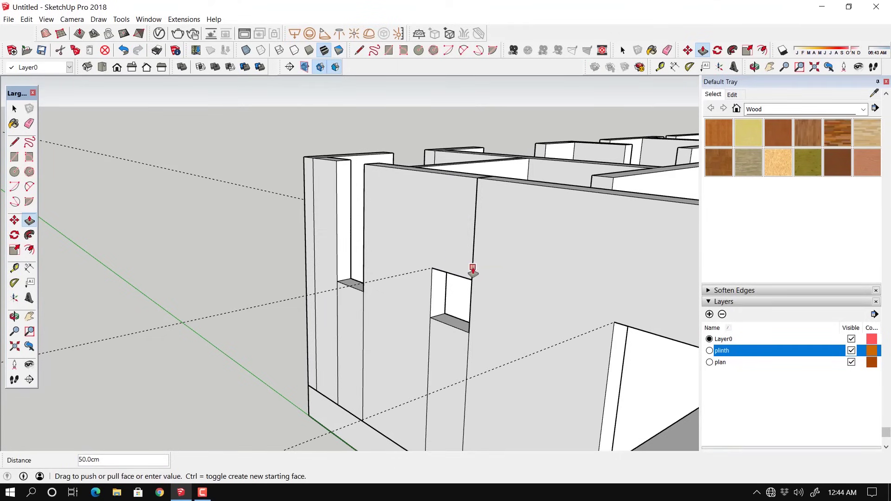
{"action": "left_click", "coordinate": [473, 269]}
Step: Mark 90 cm below the wall top at the ventilator nearest the corner with a guide and an edge across the wall's end face
{"action": "middle_click_drag", "start_coordinate": [432, 260], "coordinate": [396, 198]}
{"action": "scroll", "coordinate": [403, 195], "scroll_direction": "up", "scroll_amount": 2}
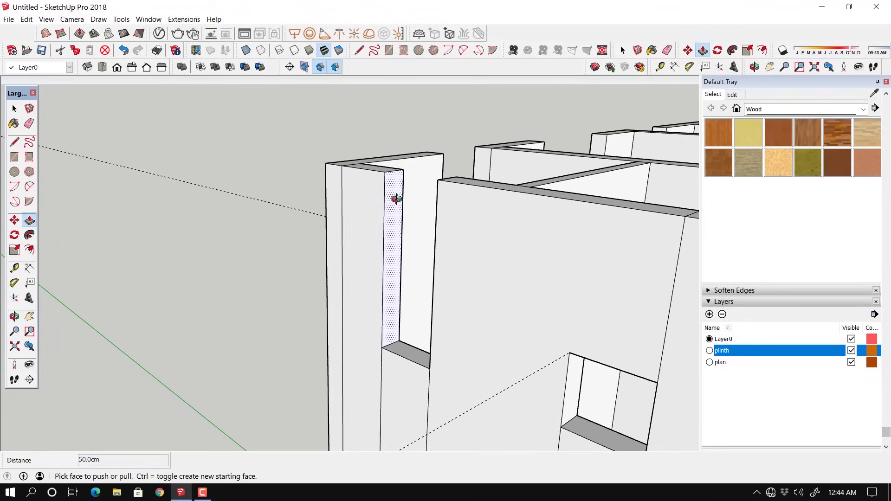
{"action": "key", "text": "t"}
{"action": "left_click", "coordinate": [394, 170]}
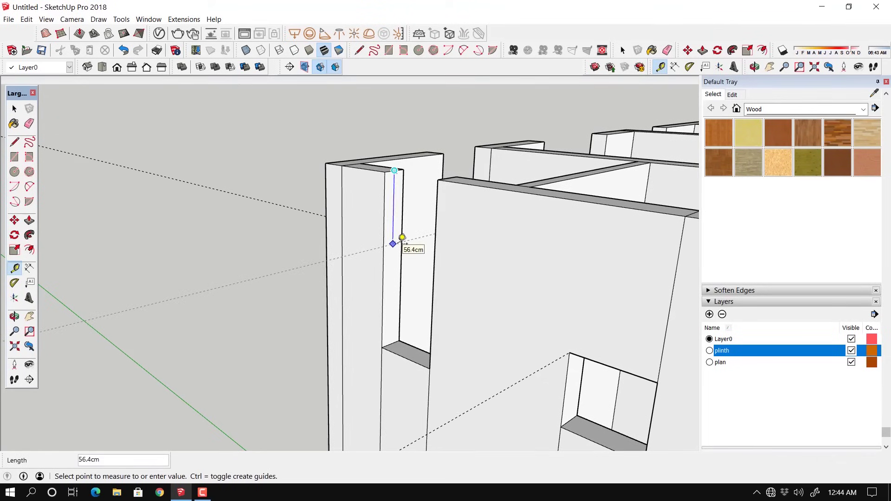
{"action": "type", "text": "90"}
{"action": "key", "text": "Return"}
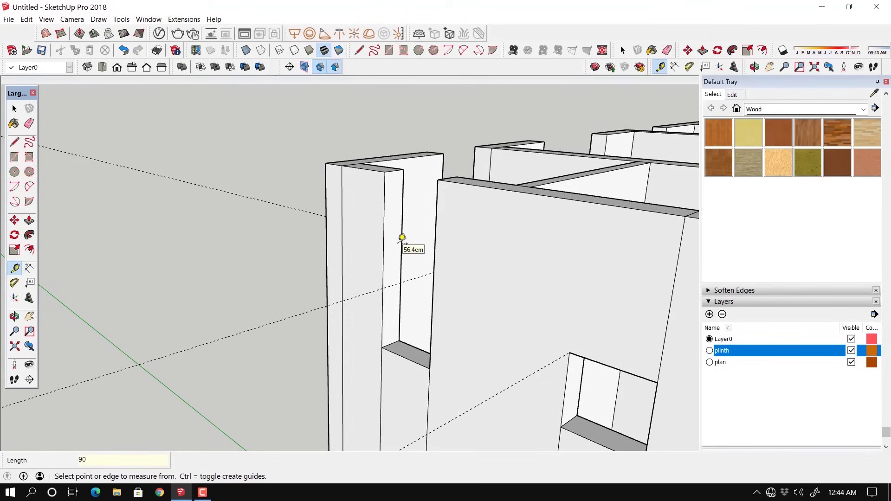
{"action": "key", "text": "l"}
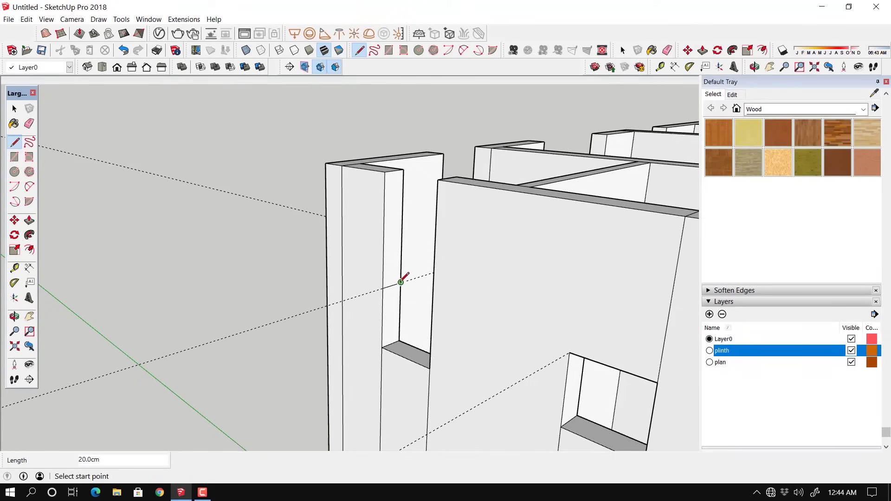
Step: Extend the upper end face 50 cm across the corner ventilator opening to close the wall above it
{"action": "key", "text": "p"}
{"action": "left_click_drag", "start_coordinate": [391, 237], "coordinate": [430, 258]}
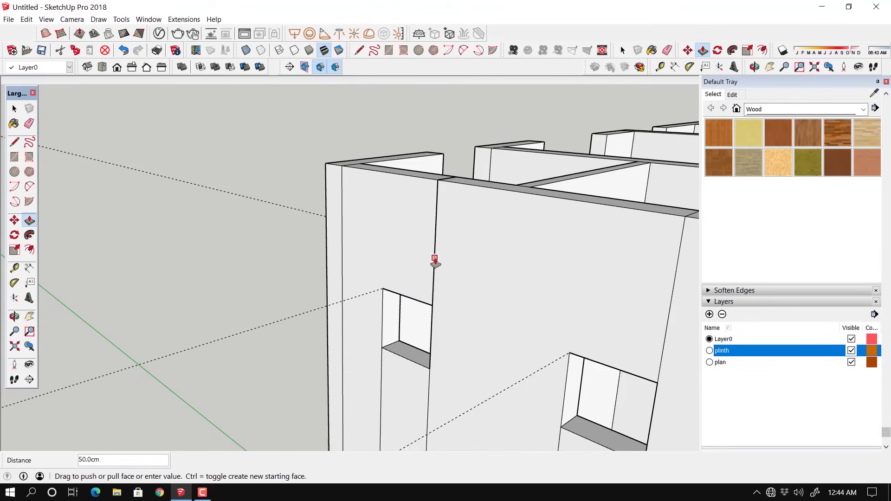
{"action": "left_click", "coordinate": [434, 258]}
Step: Build lintels over the next two openings by marking their level on the wall end faces and extending the upper faces across
{"action": "middle_click_drag", "start_coordinate": [344, 273], "coordinate": [655, 297]}
{"action": "scroll", "coordinate": [438, 181], "scroll_direction": "up", "scroll_amount": 3}
{"action": "key", "text": "t"}
{"action": "key", "text": "l"}
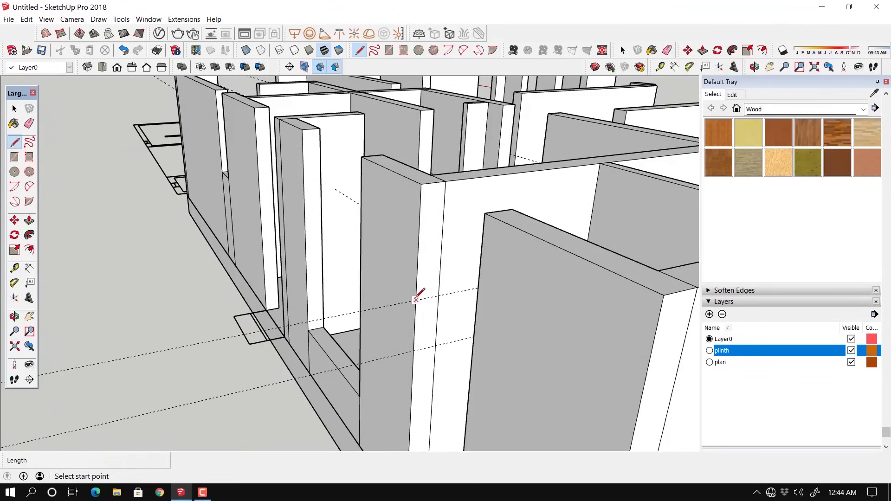
{"action": "key", "text": "p"}
{"action": "middle_click_drag", "start_coordinate": [354, 265], "coordinate": [422, 223]}
{"action": "key", "text": "t"}
{"action": "key", "text": "l"}
{"action": "key", "text": "p"}
Step: Mark the lintel level with a guide and edge at the following opening and extend the face above to the neighbouring wall
{"action": "middle_click_drag", "start_coordinate": [418, 255], "coordinate": [391, 218]}
{"action": "key", "text": "t"}
{"action": "left_click", "coordinate": [375, 121]}
{"action": "key", "text": "l"}
{"action": "left_click", "coordinate": [361, 268]}
{"action": "left_click", "coordinate": [384, 261]}
{"action": "key", "text": "p"}
{"action": "left_click", "coordinate": [374, 219]}
{"action": "left_click", "coordinate": [474, 264]}
Step: Build the lintel over the wide window beside the wall offset, using a guide, an edge across the end face and Push/Pull
{"action": "middle_click_drag", "start_coordinate": [278, 241], "coordinate": [352, 218]}
{"action": "key", "text": "t"}
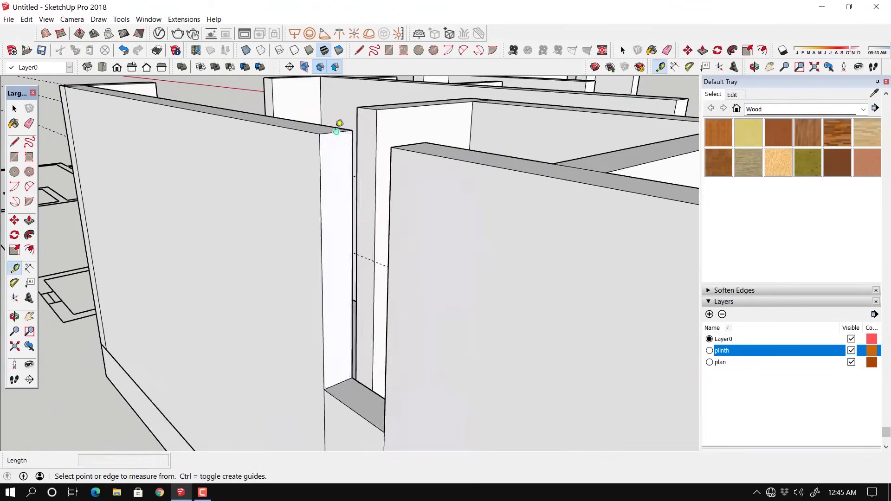
{"action": "middle_click_drag", "start_coordinate": [338, 298], "coordinate": [342, 139]}
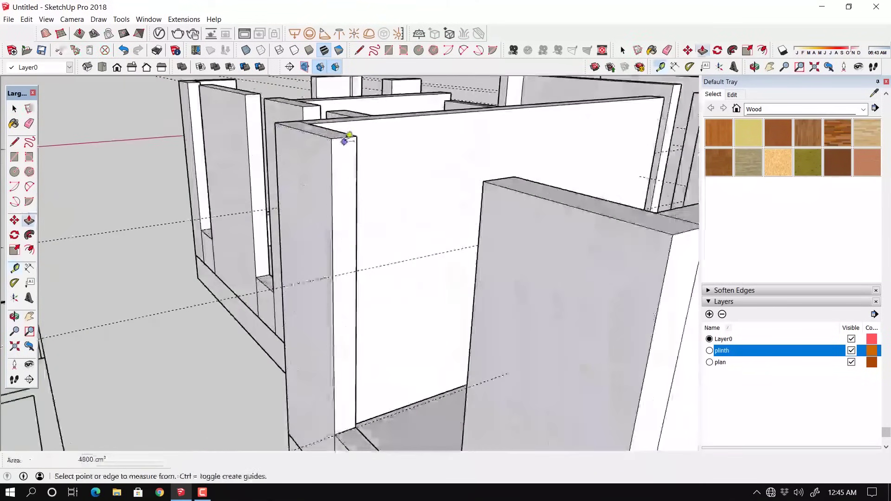
{"action": "key", "text": "l"}
{"action": "left_click", "coordinate": [334, 262]}
{"action": "left_click", "coordinate": [356, 257]}
{"action": "key", "text": "p"}
{"action": "left_click", "coordinate": [479, 279]}
Step: Mark the lintel level on the wall end at the side wall's ventilator and extend the upper face across the opening
{"action": "key", "text": "t"}
{"action": "left_click", "coordinate": [382, 129]}
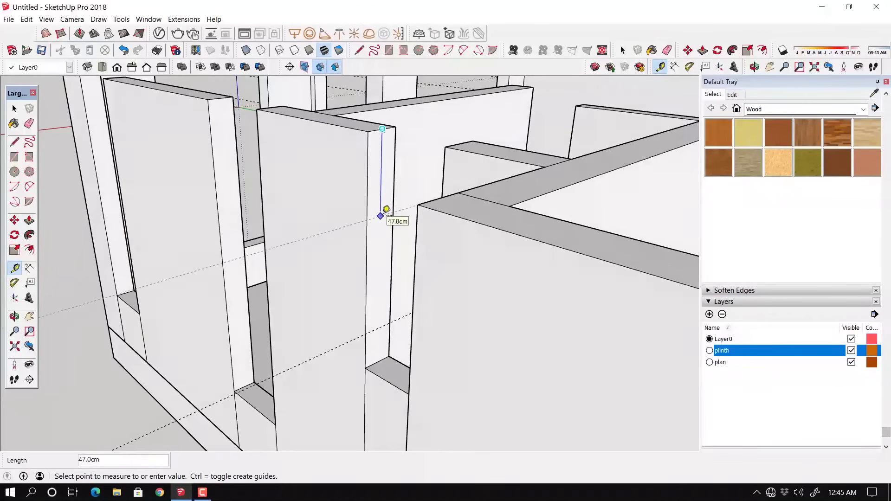
{"action": "key", "text": "l"}
{"action": "left_click", "coordinate": [366, 292]}
{"action": "left_click", "coordinate": [390, 283]}
{"action": "key", "text": "p"}
Step: Draw an edge at the guide across the wall end beside the side wall's middle narrow window and extend the face above it
{"action": "key", "text": "t"}
{"action": "key", "text": "l"}
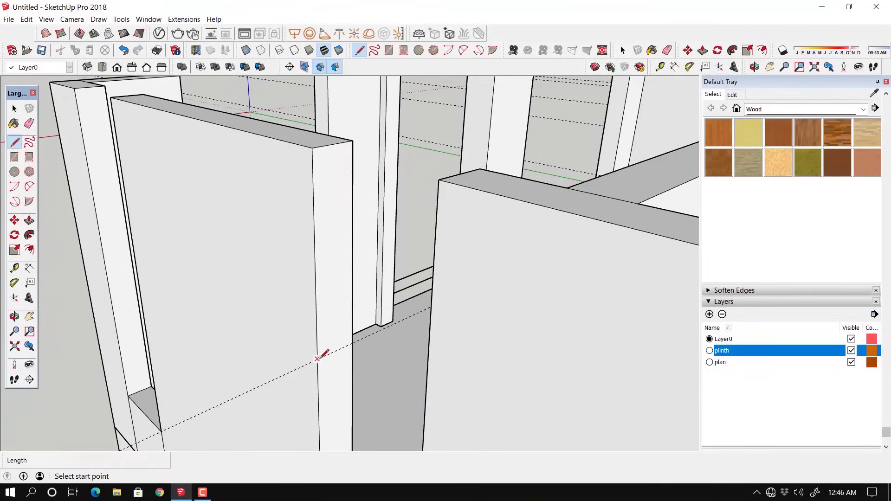
{"action": "left_click", "coordinate": [321, 358]}
{"action": "left_click", "coordinate": [354, 336]}
{"action": "key", "text": "p"}
Step: Close the wall above the narrow window nearest the front corner by marking the lintel level and extending the upper end face
{"action": "key", "text": "t"}
{"action": "middle_click_drag", "start_coordinate": [427, 346], "coordinate": [334, 168]}
{"action": "key", "text": "l"}
{"action": "key", "text": "p"}
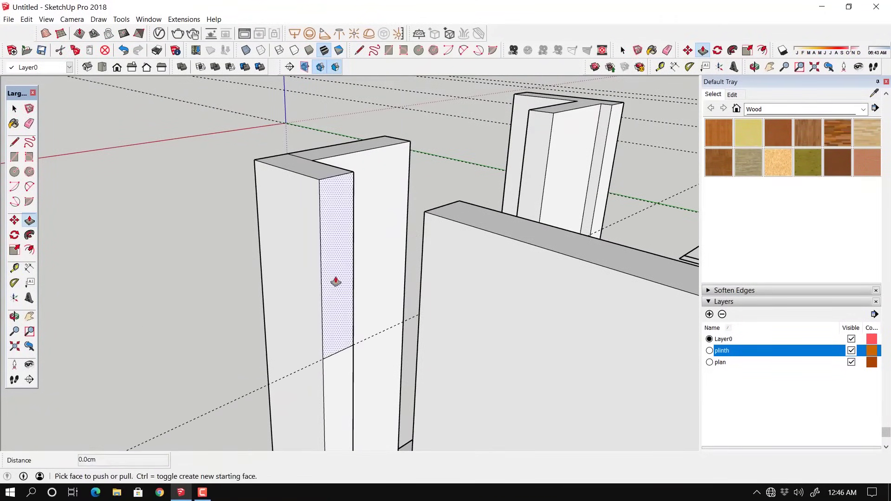
Step: Mark the lintel level at the front window beside the porch and extend the upper end face 150 cm across the opening
{"action": "middle_click_drag", "start_coordinate": [334, 281], "coordinate": [448, 219]}
{"action": "key", "text": "t"}
{"action": "key", "text": "l"}
{"action": "key", "text": "p"}
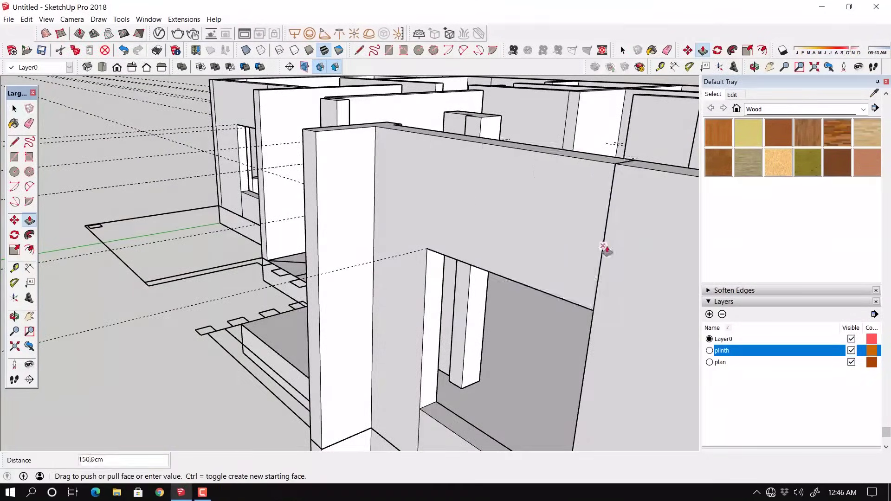
Step: Build the lintels over the porch's door openings by marking their level and extending the upper faces, the last one by 100 cm
{"action": "middle_click_drag", "start_coordinate": [607, 249], "coordinate": [333, 219]}
{"action": "scroll", "coordinate": [349, 219], "scroll_direction": "up", "scroll_amount": 5}
{"action": "key", "text": "t"}
{"action": "key", "text": "l"}
{"action": "left_click", "coordinate": [336, 265]}
{"action": "middle_click_drag", "start_coordinate": [336, 265], "coordinate": [549, 163]}
{"action": "key", "text": "t"}
{"action": "key", "text": "p"}
{"action": "scroll", "coordinate": [603, 311], "scroll_direction": "down", "scroll_amount": 5}
{"action": "middle_click_drag", "start_coordinate": [603, 310], "coordinate": [526, 258]}
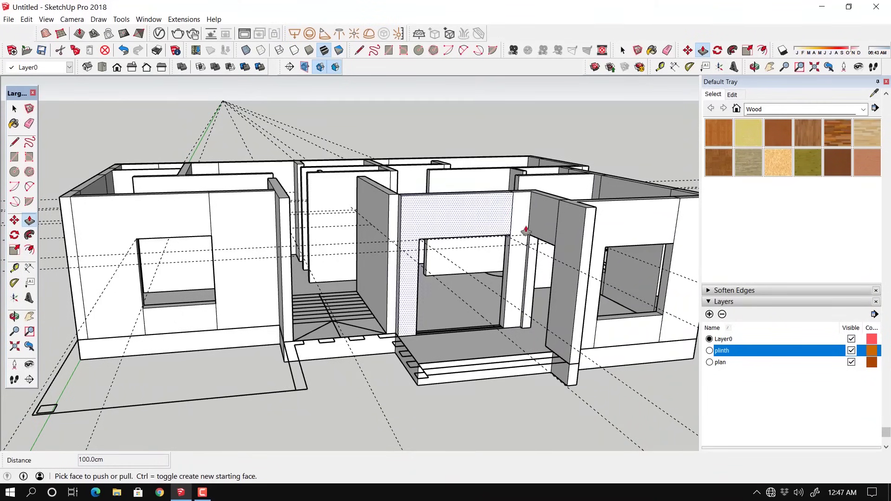
Step: Delete all construction guides from the model
{"action": "middle_click_drag", "start_coordinate": [512, 237], "coordinate": [459, 213]}
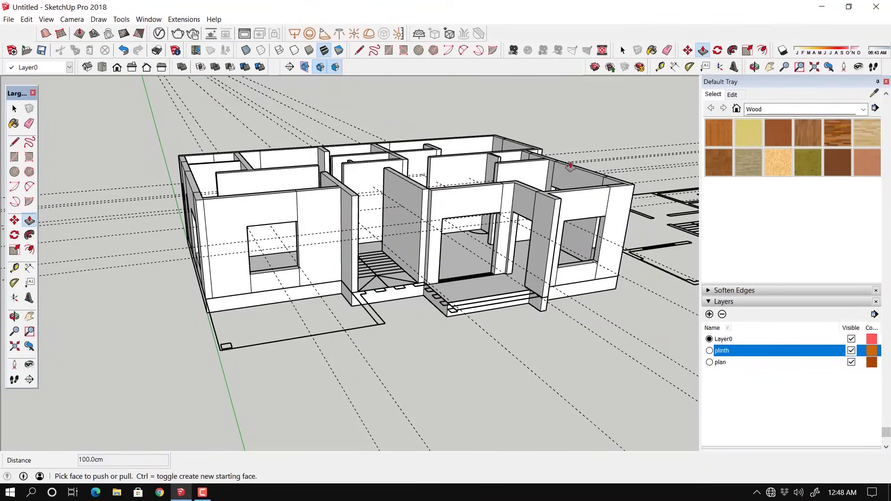
{"action": "left_click", "coordinate": [26, 20]}
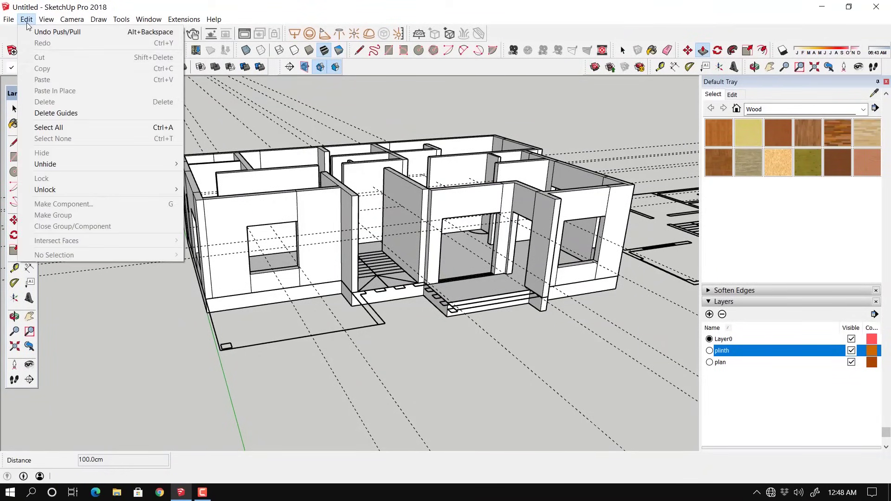
{"action": "left_click", "coordinate": [54, 114]}
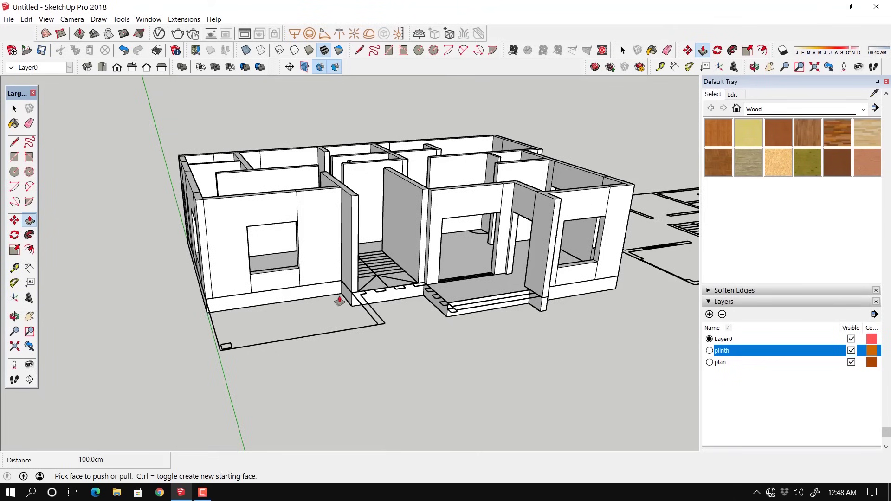
Step: Erase the leftover vertical seam edges above and below the front window on the far side of the stairs from the porch
{"action": "middle_click_drag", "start_coordinate": [340, 301], "coordinate": [322, 199]}
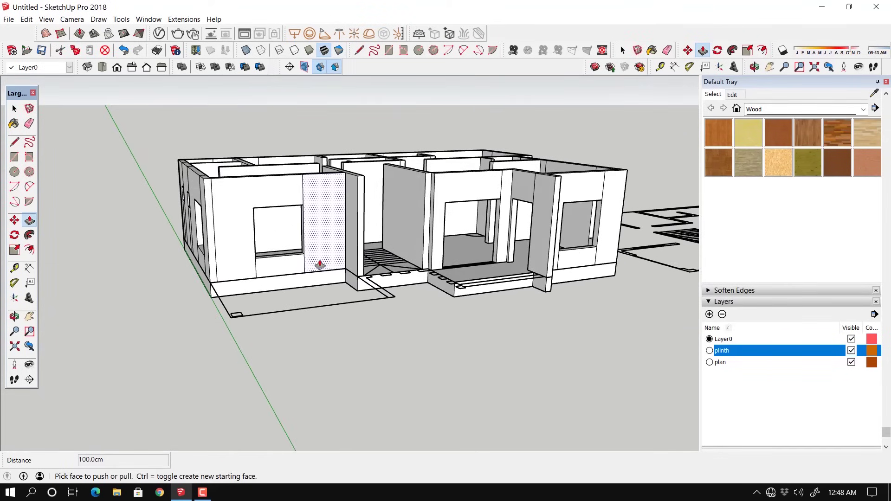
{"action": "key", "text": "e"}
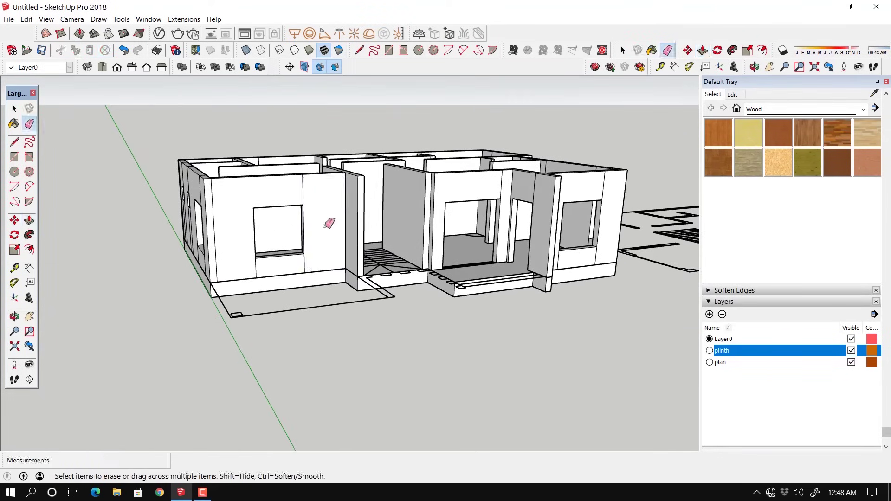
{"action": "left_click", "coordinate": [305, 191]}
{"action": "left_click_drag", "start_coordinate": [313, 264], "coordinate": [258, 270]}
Step: Erase the leftover seam edges on the porch walls and around the front window beside the porch
{"action": "middle_click_drag", "start_coordinate": [438, 282], "coordinate": [193, 204]}
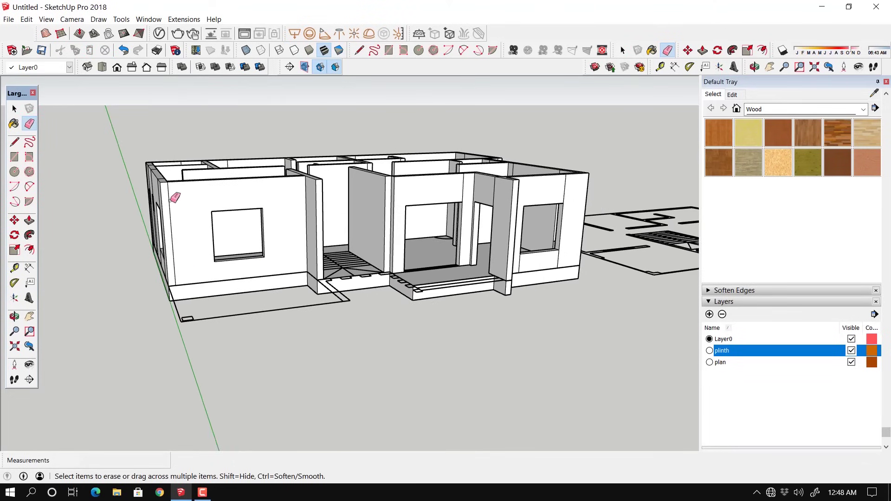
{"action": "mouse_move", "coordinate": [397, 258]}
{"action": "middle_mouse_down"}
{"action": "mouse_move", "coordinate": [395, 220]}
{"action": "mouse_move", "coordinate": [450, 187]}
{"action": "middle_mouse_up"}
{"action": "middle_click_drag", "start_coordinate": [422, 214], "coordinate": [513, 193]}
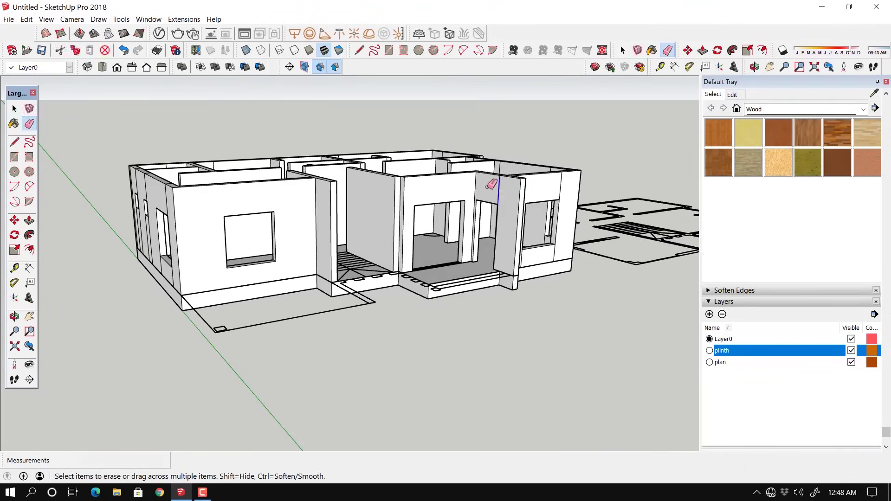
{"action": "middle_click_drag", "start_coordinate": [572, 204], "coordinate": [484, 214]}
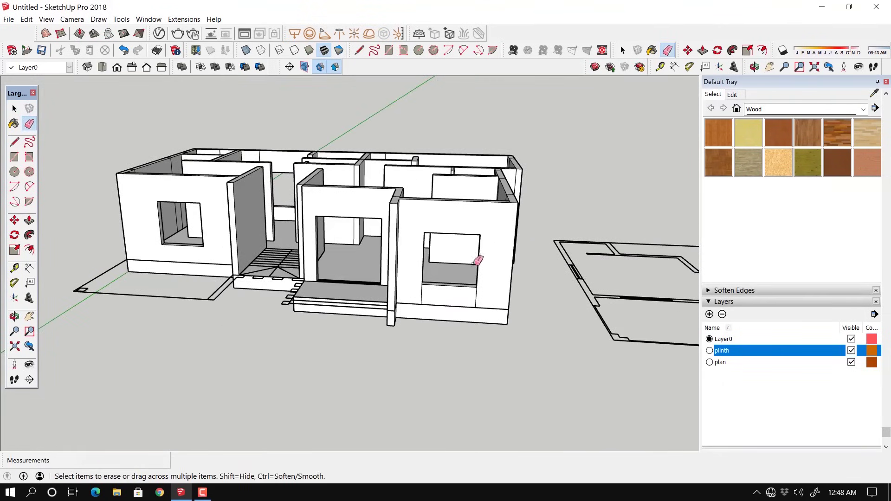
{"action": "mouse_move", "coordinate": [430, 297]}
{"action": "middle_mouse_down"}
{"action": "mouse_move", "coordinate": [422, 304]}
{"action": "mouse_move", "coordinate": [390, 249]}
{"action": "middle_mouse_up"}
Step: Erase the seam edges around the side wall's narrow windows and ventilator and around the wide window on the offset wall
{"action": "left_click_drag", "start_coordinate": [450, 213], "coordinate": [390, 226]}
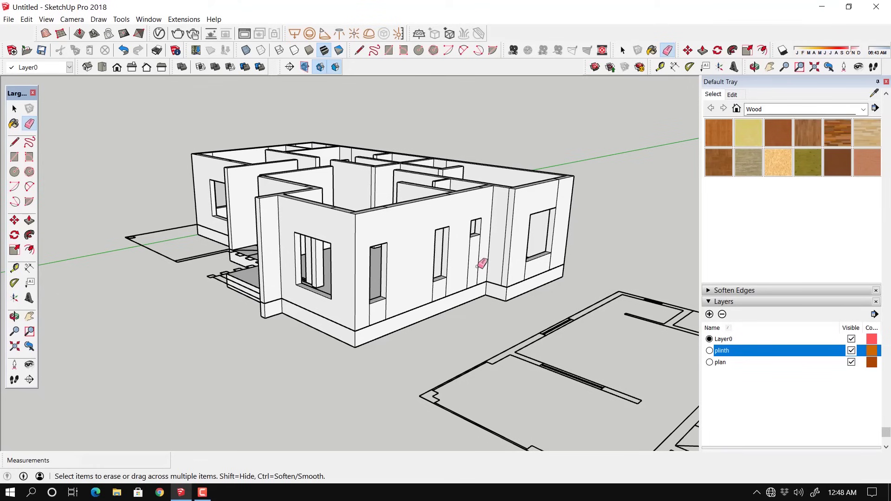
{"action": "mouse_move", "coordinate": [481, 264]}
{"action": "left_mouse_down"}
{"action": "mouse_move", "coordinate": [470, 279]}
{"action": "mouse_move", "coordinate": [428, 293]}
{"action": "left_mouse_up"}
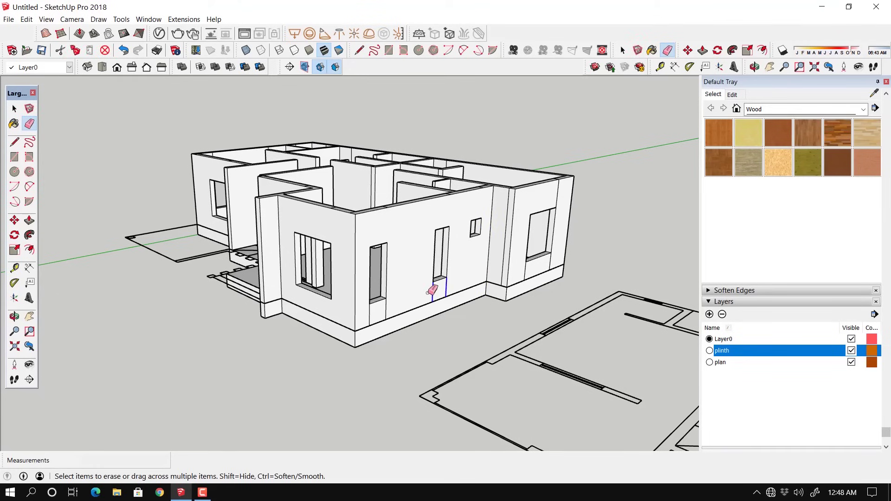
{"action": "middle_click_drag", "start_coordinate": [440, 289], "coordinate": [561, 215]}
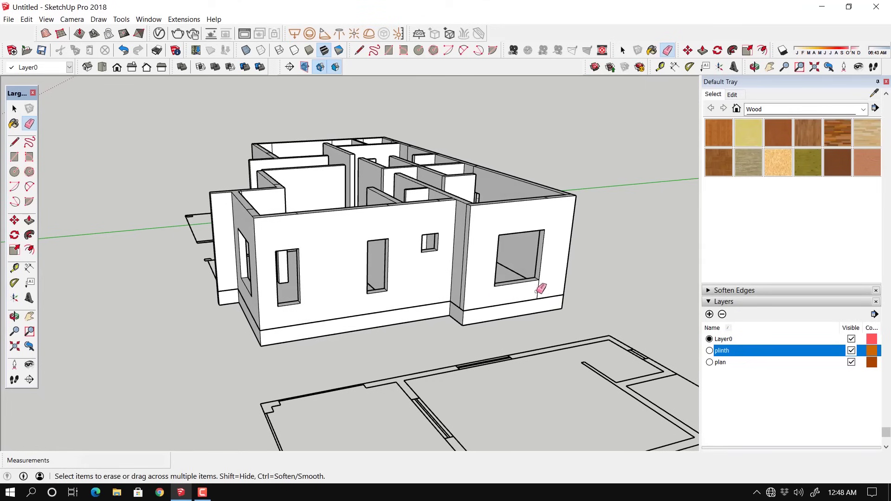
{"action": "middle_click_drag", "start_coordinate": [538, 290], "coordinate": [506, 224]}
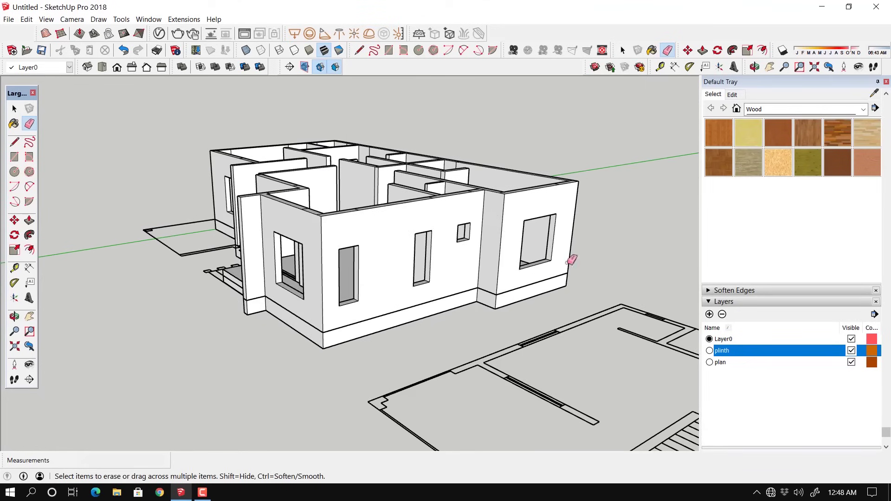
Step: Erase the seam edges around the ventilator, doors and window on the long wall with two doors
{"action": "middle_click_drag", "start_coordinate": [572, 260], "coordinate": [347, 244]}
{"action": "left_click", "coordinate": [342, 246]}
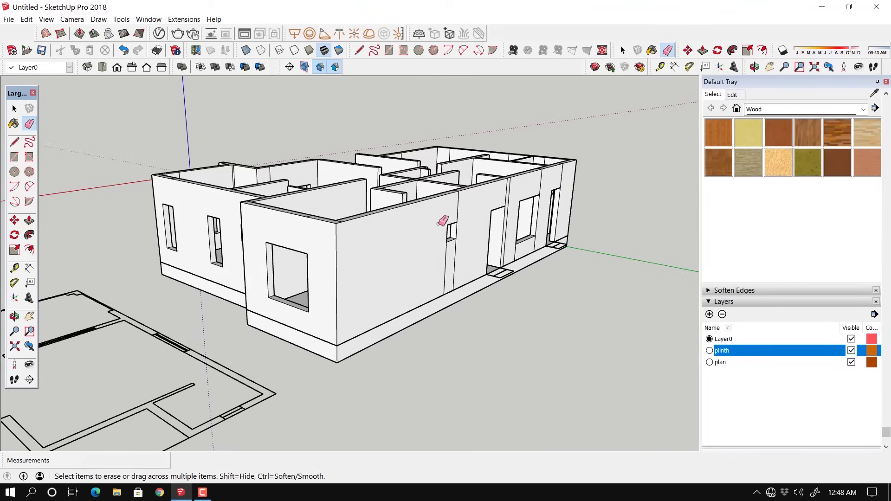
{"action": "left_click_drag", "start_coordinate": [456, 265], "coordinate": [442, 267]}
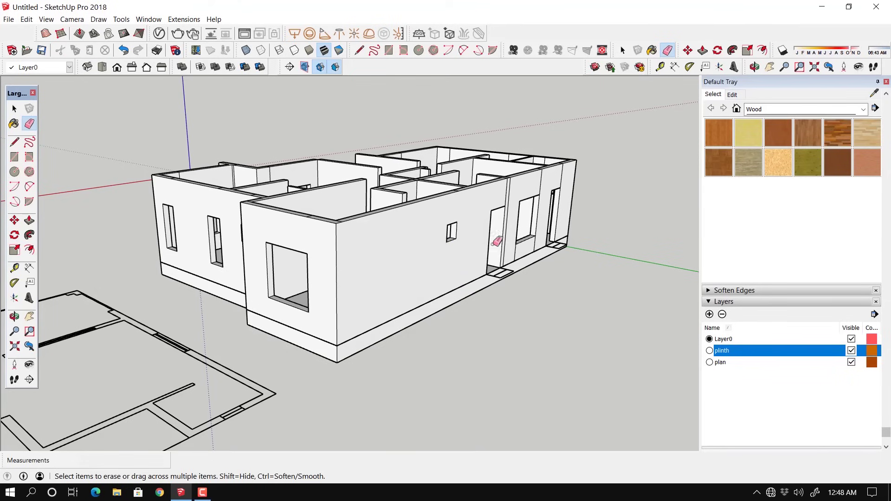
{"action": "left_click_drag", "start_coordinate": [511, 192], "coordinate": [499, 199]}
{"action": "middle_click_drag", "start_coordinate": [503, 259], "coordinate": [418, 245]}
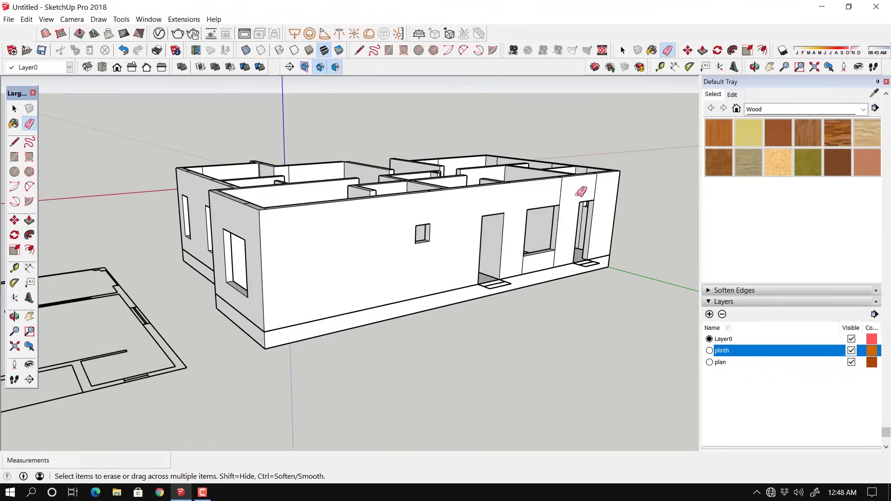
{"action": "left_click", "coordinate": [553, 260]}
Step: Erase the seam edges around the two ventilators and the wide window on the adjoining end wall
{"action": "middle_click_drag", "start_coordinate": [596, 239], "coordinate": [469, 250]}
{"action": "left_click_drag", "start_coordinate": [465, 246], "coordinate": [483, 246]}
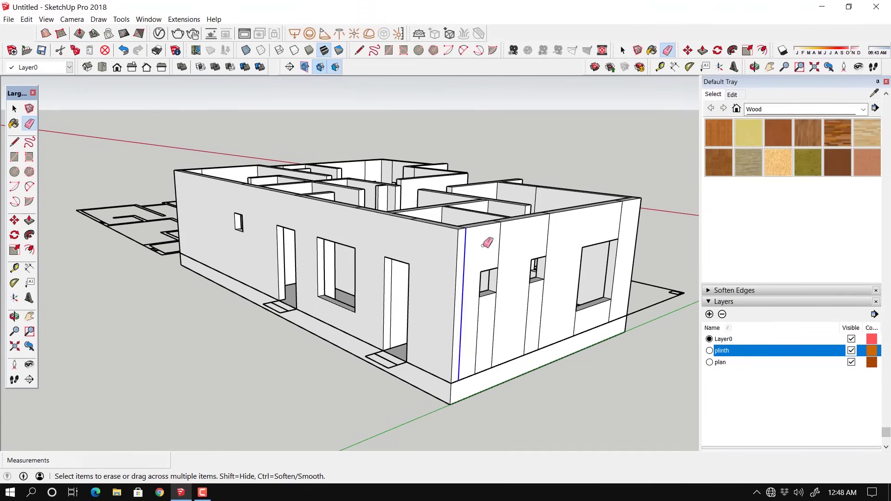
{"action": "mouse_move", "coordinate": [548, 235]}
{"action": "left_mouse_down"}
{"action": "mouse_move", "coordinate": [547, 269]}
{"action": "mouse_move", "coordinate": [517, 311]}
{"action": "mouse_move", "coordinate": [475, 318]}
{"action": "left_mouse_up"}
{"action": "left_click", "coordinate": [575, 321]}
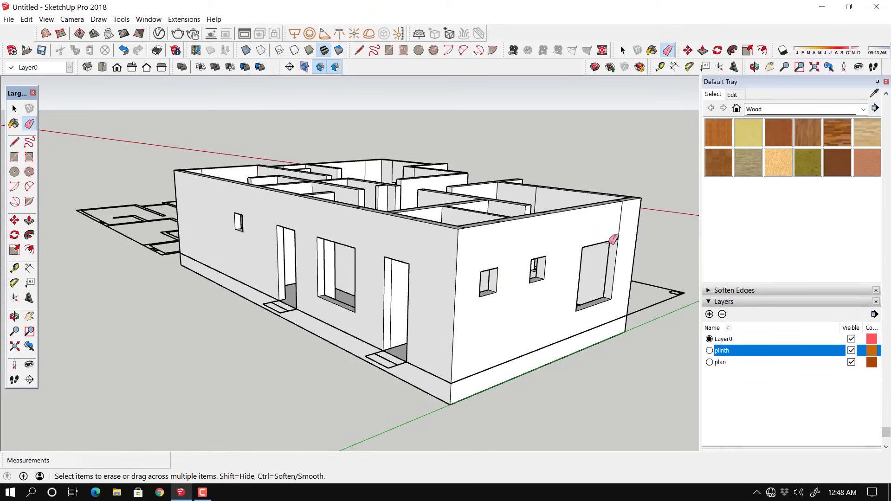
{"action": "mouse_move", "coordinate": [601, 296]}
{"action": "middle_mouse_down"}
{"action": "mouse_move", "coordinate": [271, 291]}
{"action": "mouse_move", "coordinate": [491, 263]}
{"action": "mouse_move", "coordinate": [409, 319]}
{"action": "mouse_move", "coordinate": [422, 300]}
{"action": "middle_mouse_up"}
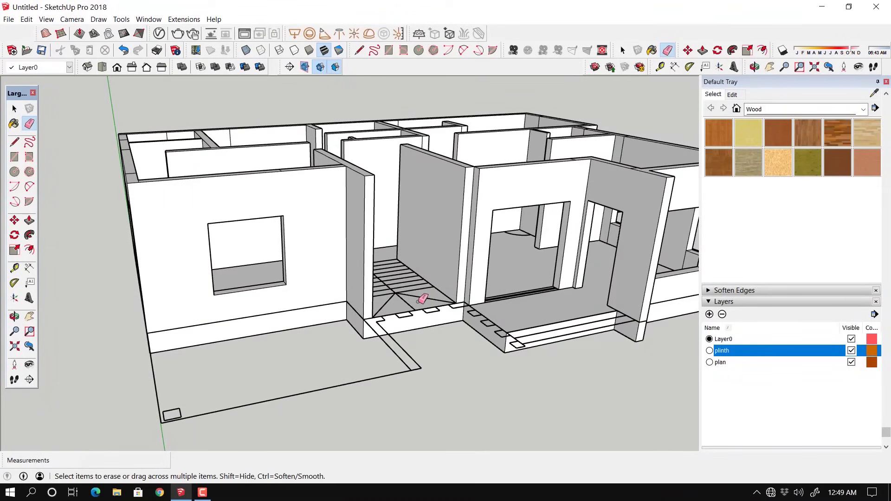
Step: Select all the connected wall geometry and make it a group
{"action": "key", "text": "space"}
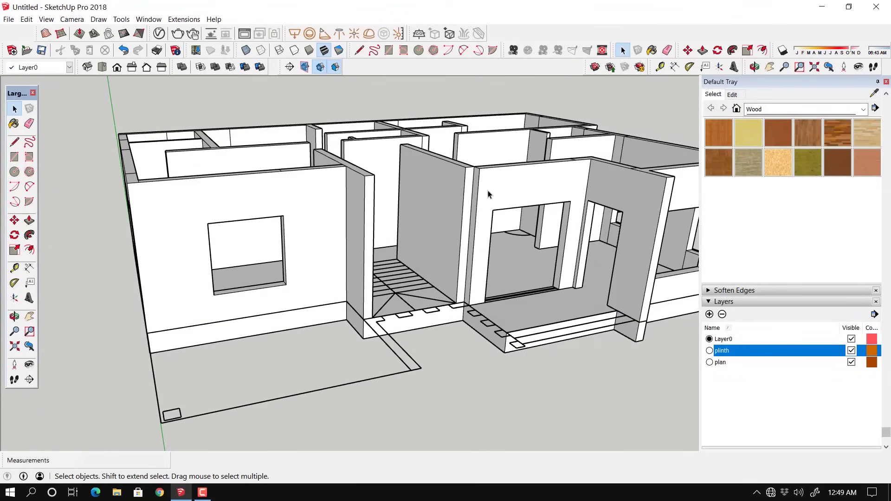
{"action": "triple_click", "coordinate": [488, 194]}
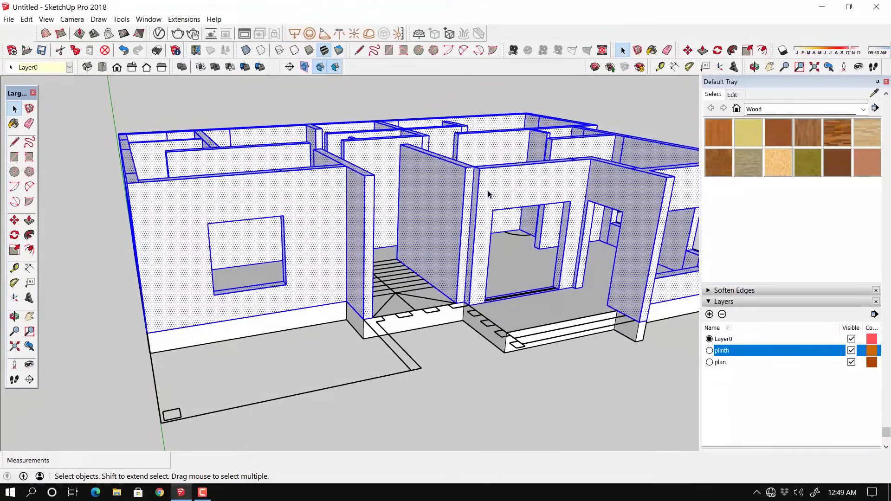
{"action": "right_click", "coordinate": [488, 194]}
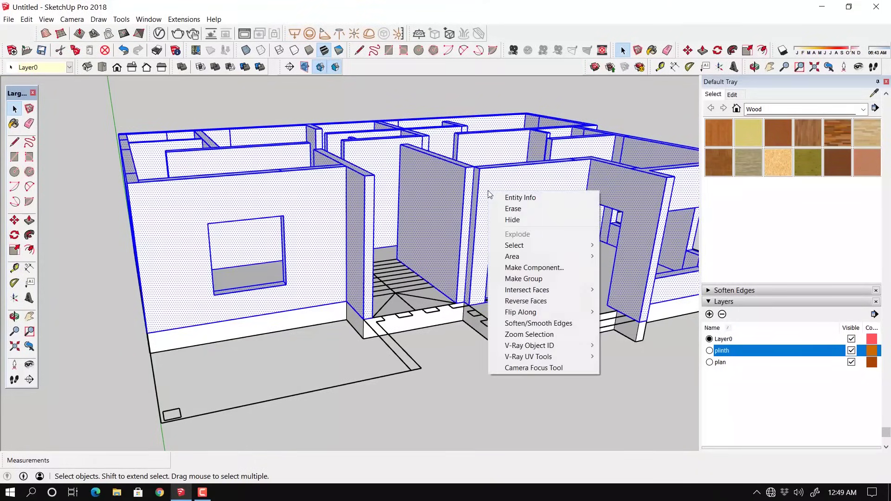
{"action": "left_click", "coordinate": [524, 279]}
{"action": "left_click", "coordinate": [615, 100]}
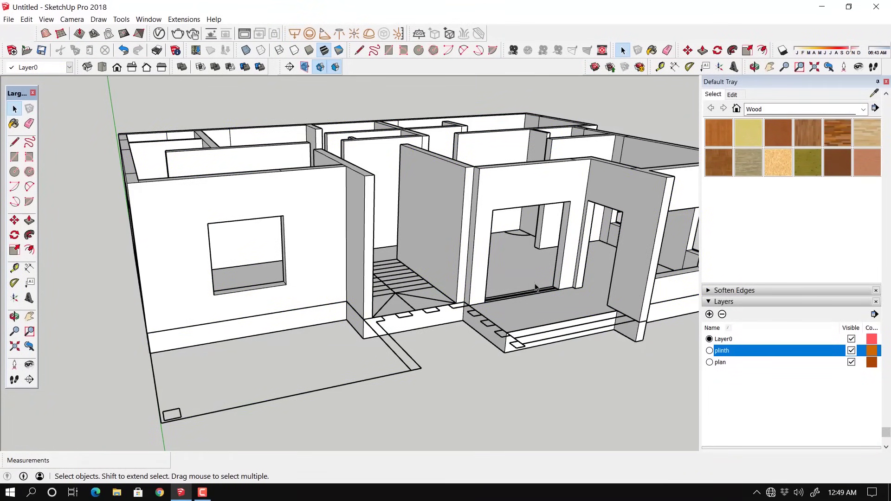
Step: Trace the first two plan outlines along the stair-side plinth edge with rectangles of 40 x 20 cm and 32 x 20 cm
{"action": "middle_click_drag", "start_coordinate": [451, 315], "coordinate": [467, 304]}
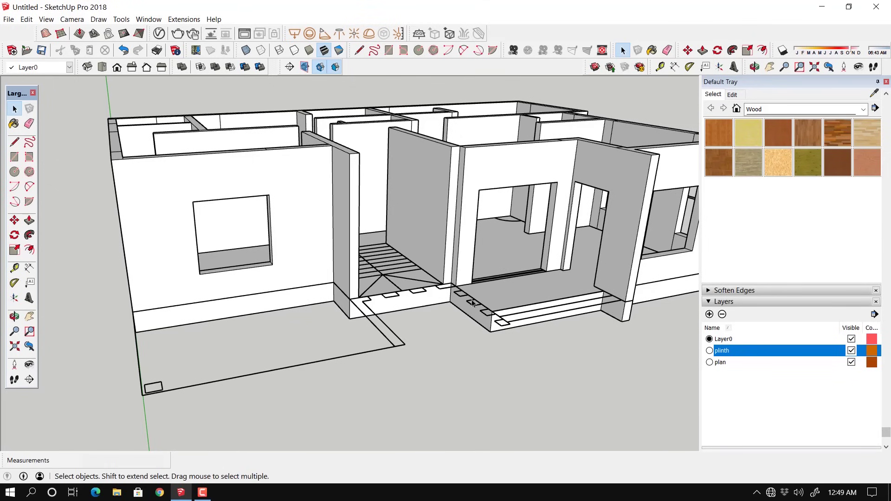
{"action": "scroll", "coordinate": [416, 301], "scroll_direction": "up", "scroll_amount": 2}
{"action": "scroll", "coordinate": [417, 301], "scroll_direction": "up", "scroll_amount": 2}
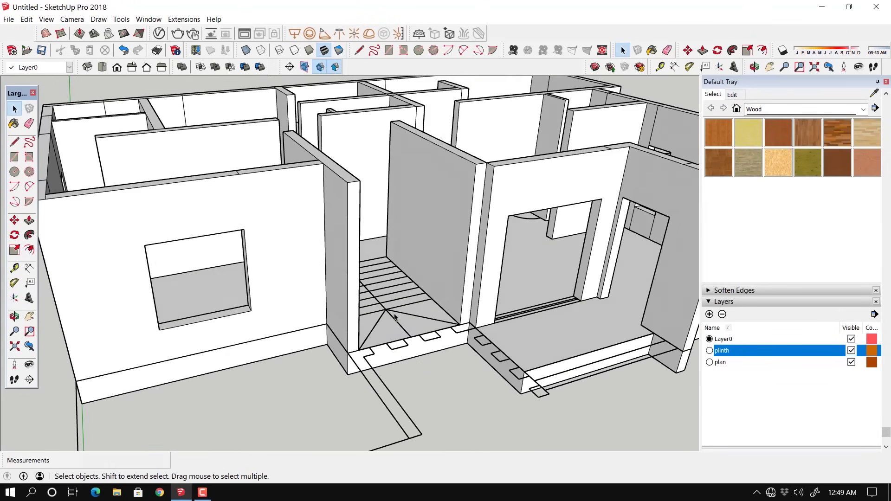
{"action": "left_click", "coordinate": [14, 157]}
{"action": "scroll", "coordinate": [326, 331], "scroll_direction": "up", "scroll_amount": 2}
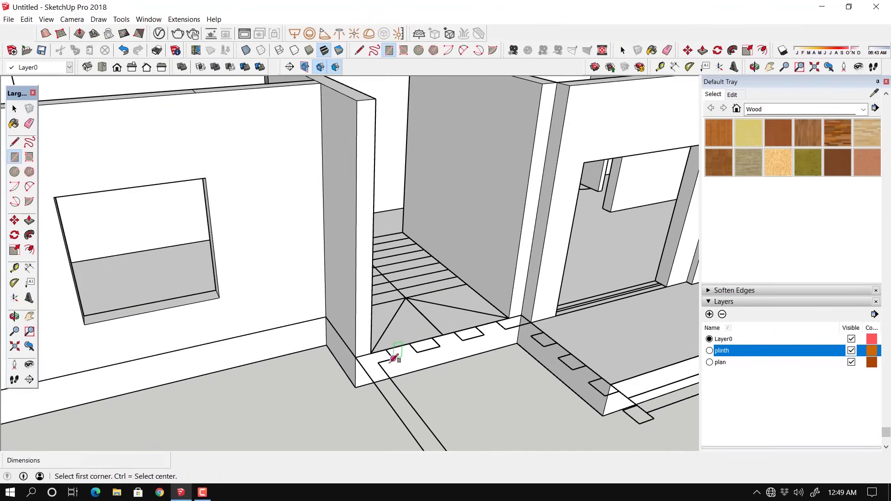
{"action": "left_click", "coordinate": [356, 358]}
{"action": "left_click", "coordinate": [392, 355]}
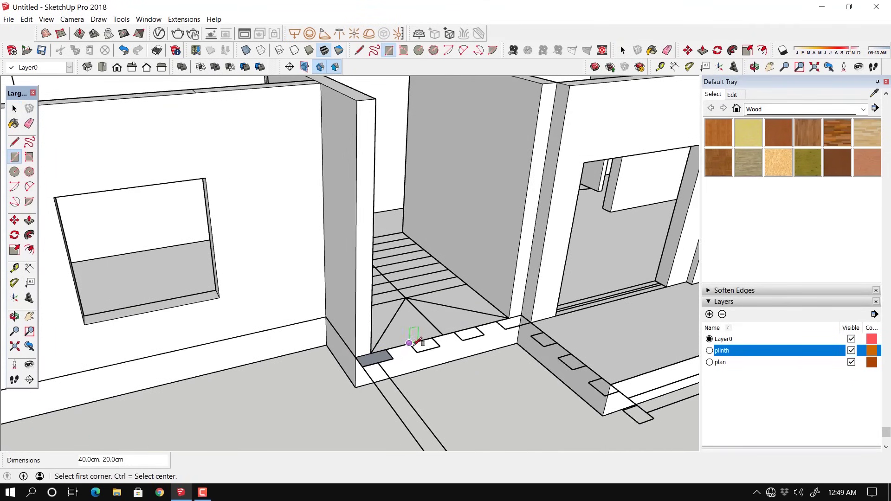
{"action": "left_click", "coordinate": [409, 344]}
{"action": "left_click", "coordinate": [439, 344]}
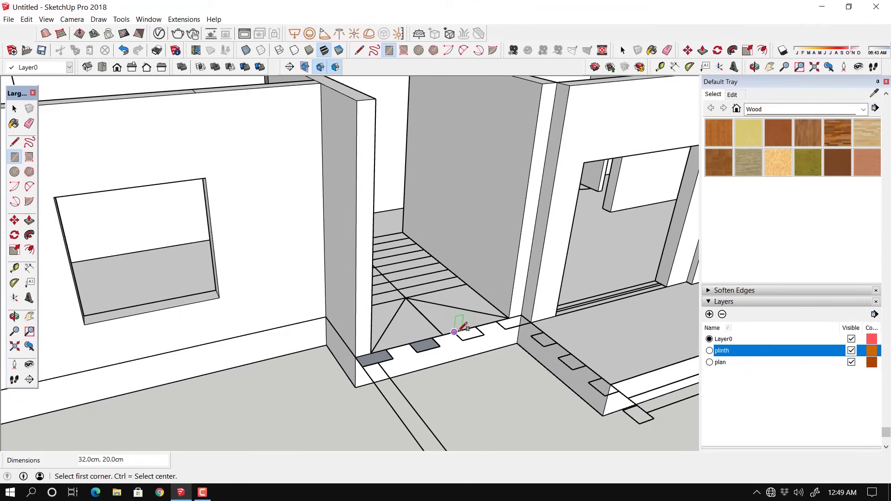
Step: Trace the remaining two plan outlines along the stair-side plinth edge with rectangles, making the inner-corner one 40 x 20 cm
{"action": "left_click", "coordinate": [454, 332]}
{"action": "left_click", "coordinate": [485, 334]}
{"action": "left_click", "coordinate": [498, 320]}
{"action": "left_click", "coordinate": [532, 321]}
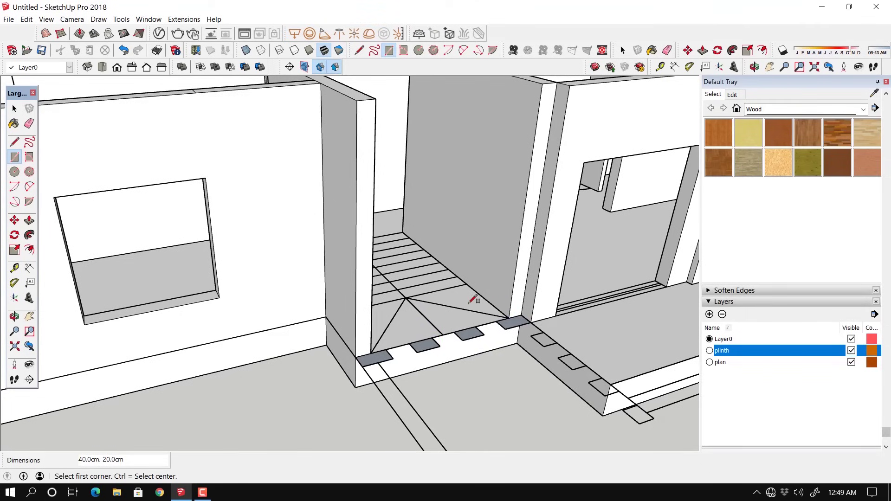
Step: Trace the three small plan outlines along the porch's side edge with rectangles of 20 x 25 cm
{"action": "middle_click_drag", "start_coordinate": [534, 338], "coordinate": [469, 304], "text": "shift"}
{"action": "left_click", "coordinate": [463, 301]}
{"action": "left_click", "coordinate": [487, 305]}
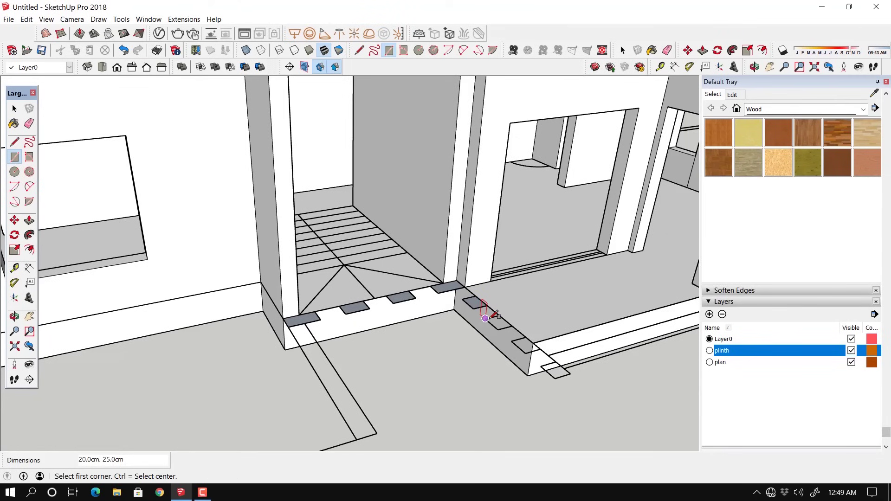
{"action": "left_click", "coordinate": [486, 319]}
{"action": "left_click", "coordinate": [512, 324]}
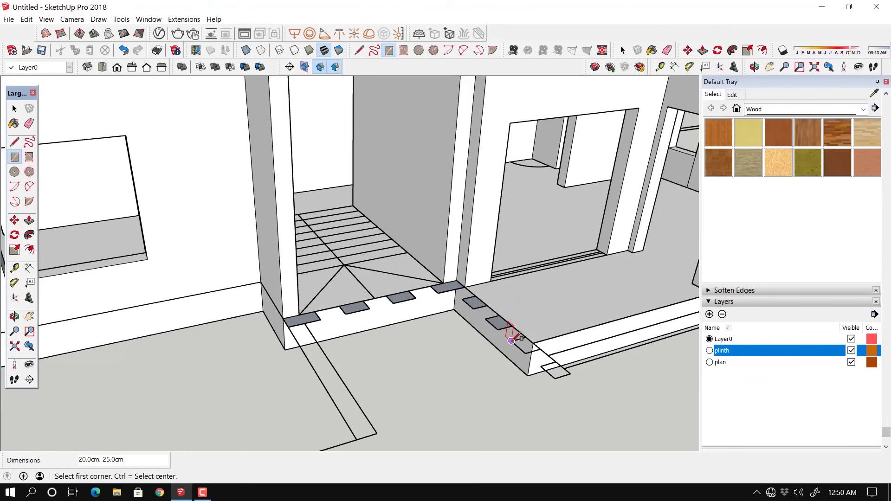
{"action": "left_click", "coordinate": [511, 340]}
{"action": "left_click", "coordinate": [541, 349]}
Step: Trace the outline at the porch's outer corner and the long projecting wall strip, about 197.2 x 20 cm, with rectangles
{"action": "mouse_move", "coordinate": [541, 348]}
{"action": "middle_mouse_down", "text": "shift"}
{"action": "mouse_move", "coordinate": [513, 332]}
{"action": "mouse_move", "coordinate": [574, 341]}
{"action": "middle_mouse_up", "text": "shift"}
{"action": "left_click", "coordinate": [503, 338]}
{"action": "left_click", "coordinate": [533, 346]}
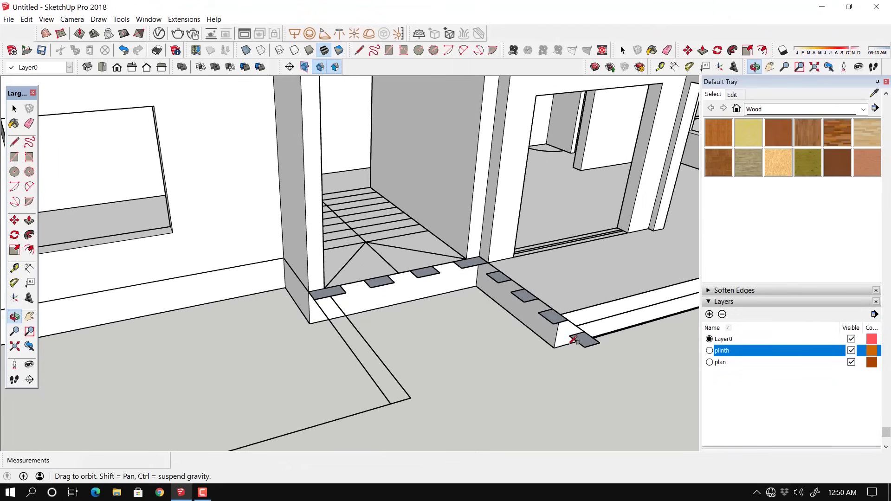
{"action": "left_click", "coordinate": [314, 300]}
{"action": "left_click", "coordinate": [411, 398]}
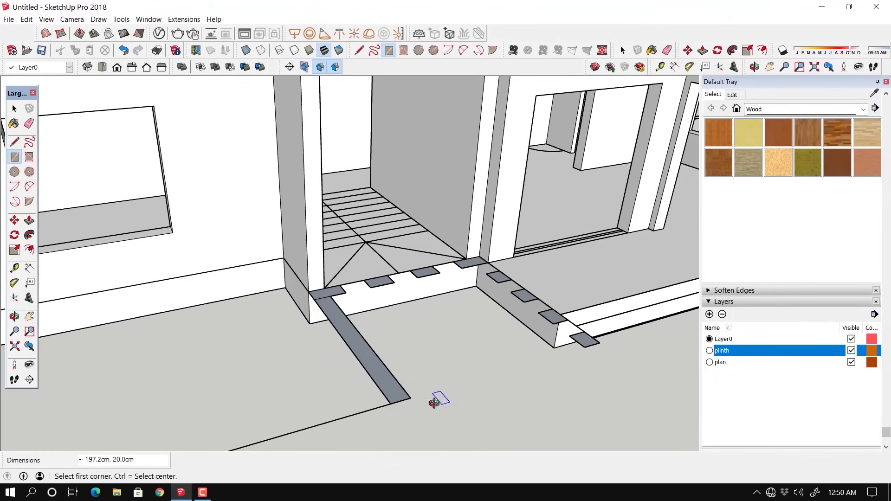
Step: Extrude the porch's outer-corner outline 300 cm up to the top of the house walls with Push/Pull
{"action": "middle_click_drag", "start_coordinate": [437, 400], "coordinate": [328, 344]}
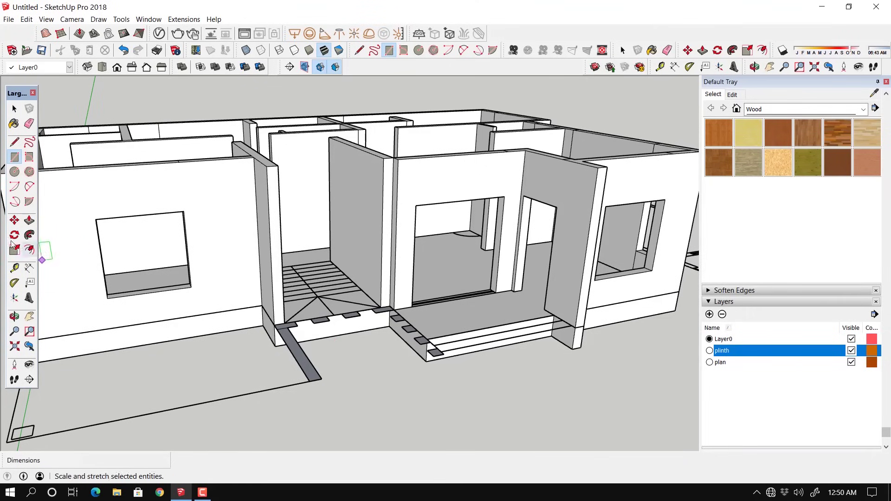
{"action": "left_click", "coordinate": [29, 221]}
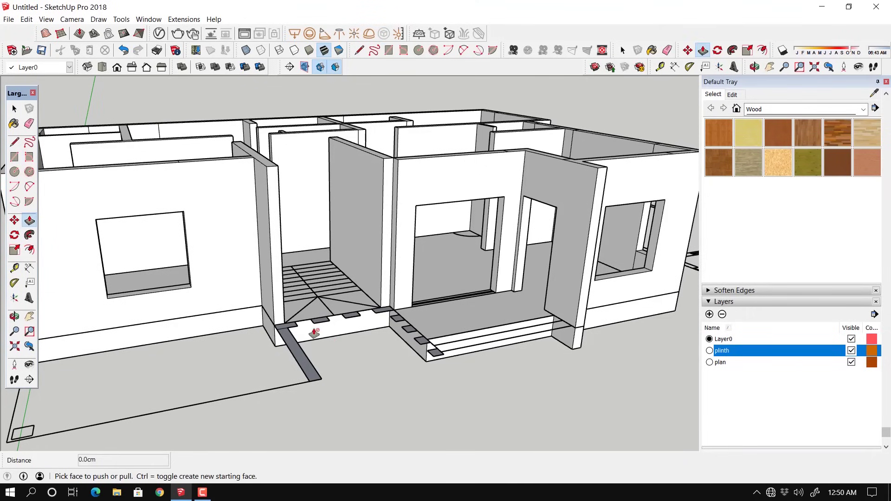
{"action": "middle_click_drag", "start_coordinate": [315, 333], "coordinate": [360, 365]}
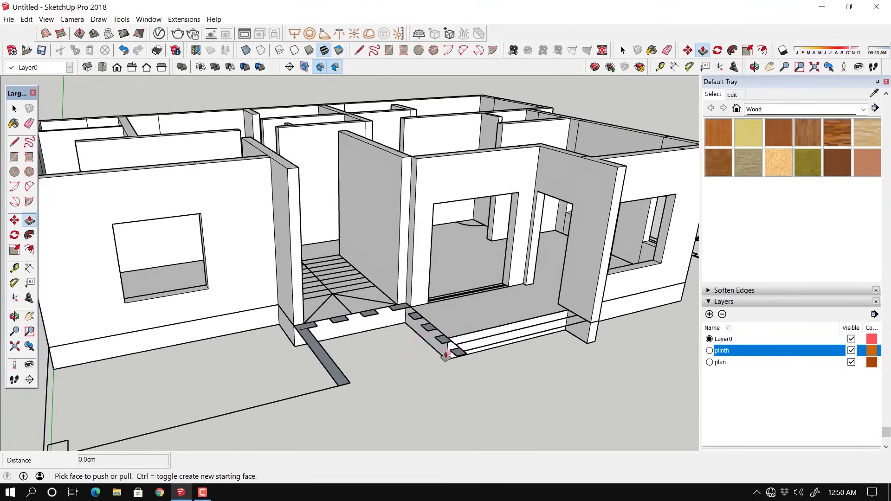
{"action": "left_click", "coordinate": [460, 355]}
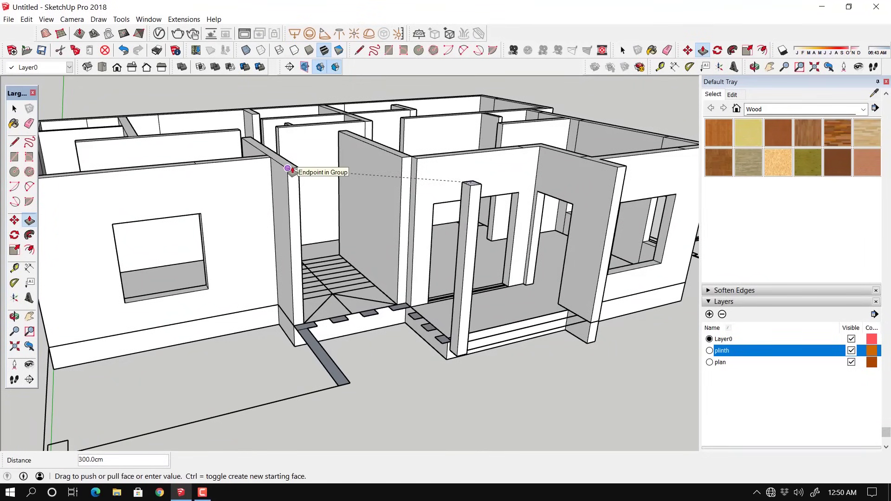
{"action": "left_click", "coordinate": [324, 205]}
Step: Extrude the other three pillar outlines along the porch's side edge by the same 300 cm
{"action": "middle_click_drag", "start_coordinate": [392, 342], "coordinate": [434, 342]}
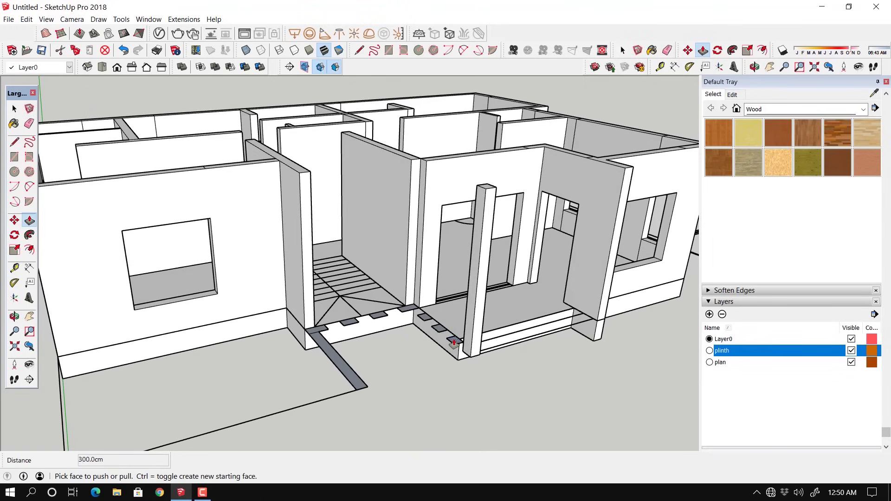
{"action": "double_click", "coordinate": [454, 344]}
{"action": "double_click", "coordinate": [440, 329]}
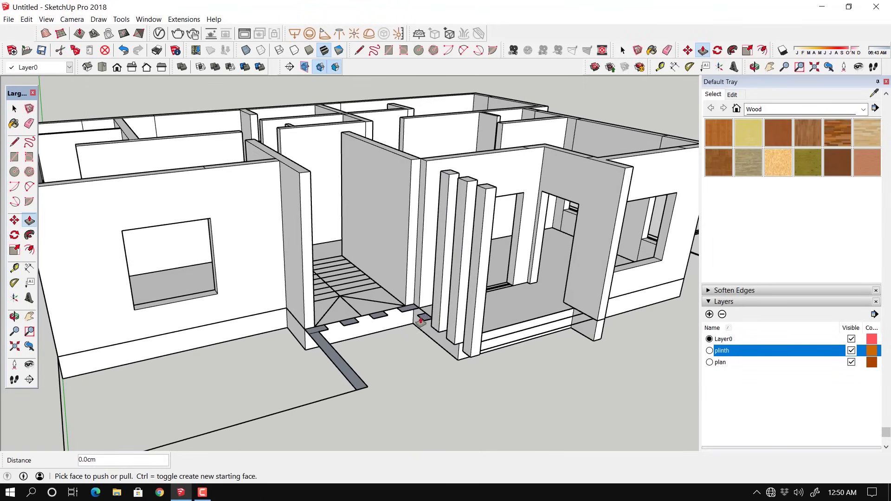
{"action": "double_click", "coordinate": [424, 318]}
Step: Extrude the four stair-side pillar outlines and the long projecting wall strip by the same 300 cm
{"action": "left_click", "coordinate": [406, 309]}
{"action": "left_click", "coordinate": [405, 309]}
{"action": "double_click", "coordinate": [374, 323]}
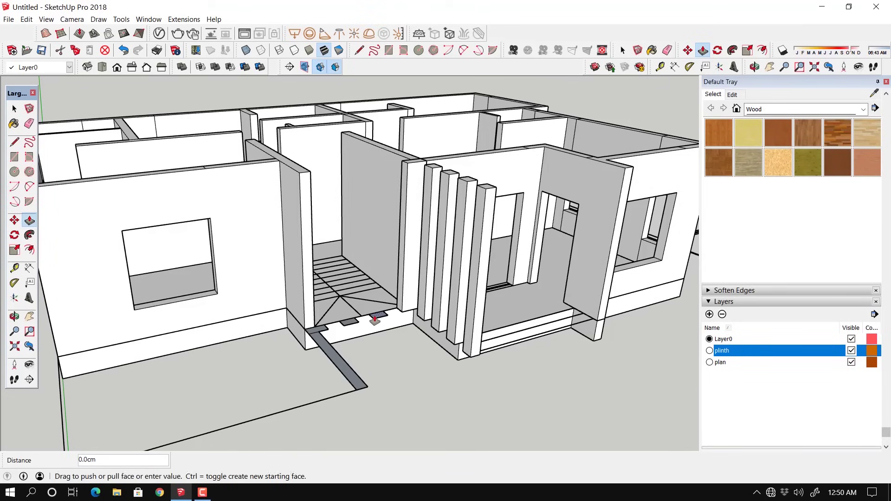
{"action": "double_click", "coordinate": [351, 323]}
{"action": "double_click", "coordinate": [321, 331]}
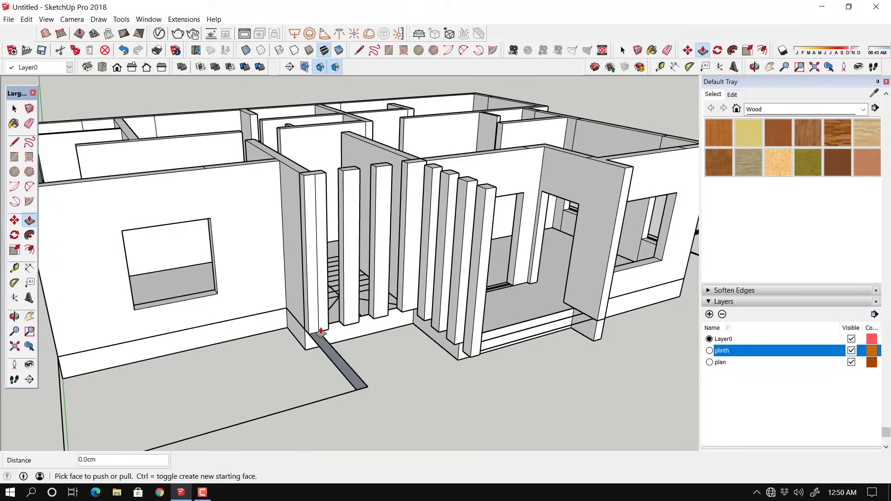
{"action": "double_click", "coordinate": [333, 359]}
Step: Extend the underside of the porch's outer-corner pillar 45 cm down to the plinth base with Push/Pull
{"action": "middle_click_drag", "start_coordinate": [333, 361], "coordinate": [336, 307]}
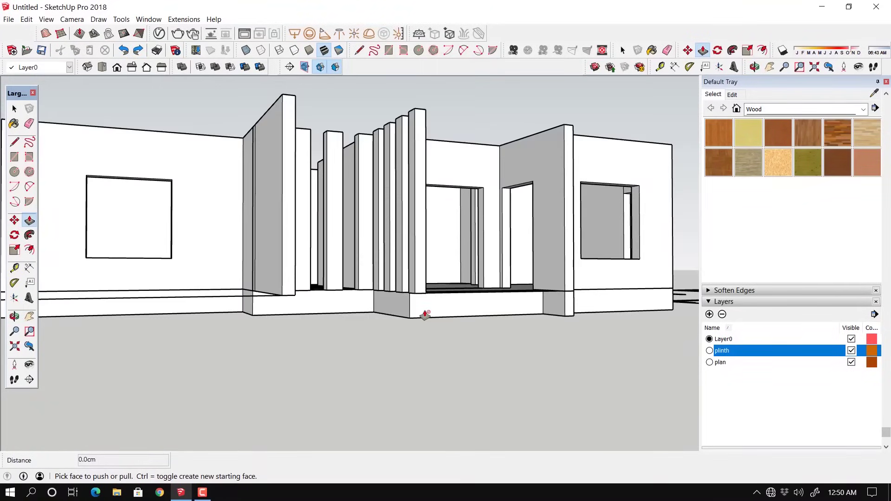
{"action": "middle_click_drag", "start_coordinate": [425, 315], "coordinate": [420, 238]}
{"action": "left_click", "coordinate": [417, 240]}
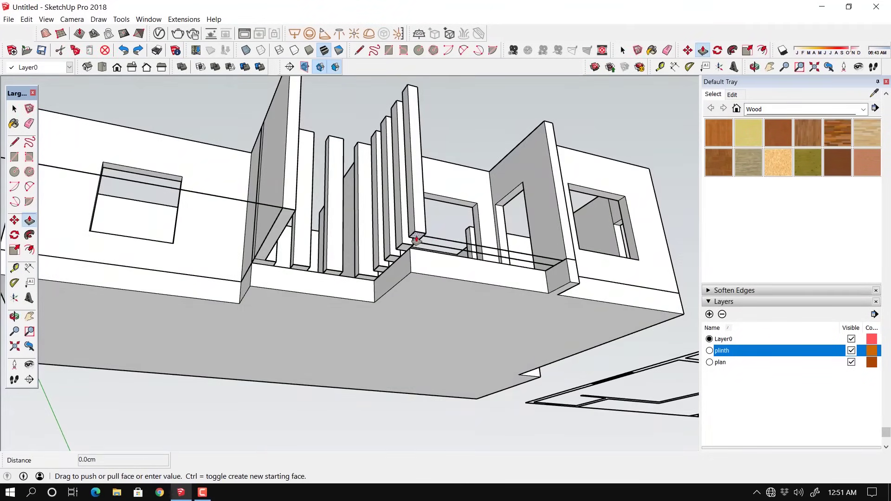
{"action": "left_click", "coordinate": [450, 278]}
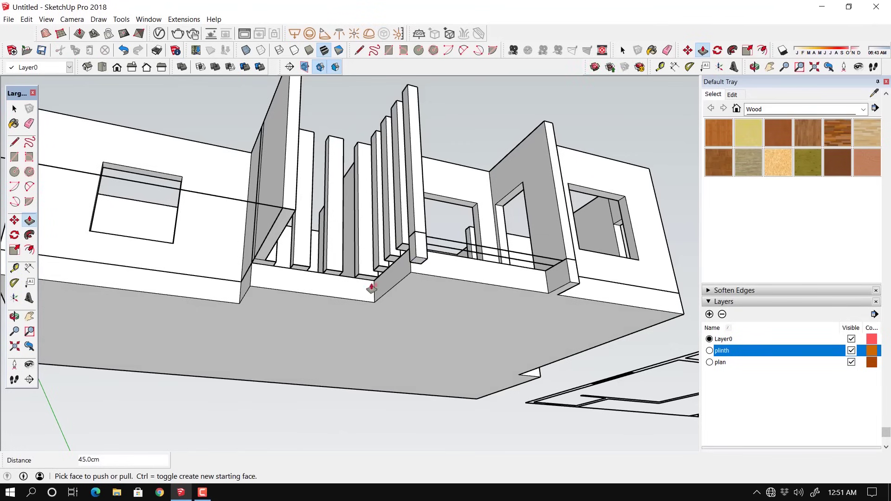
Step: Extend the undersides of the other three porch-edge pillars down by the same 45 cm
{"action": "double_click", "coordinate": [403, 247]}
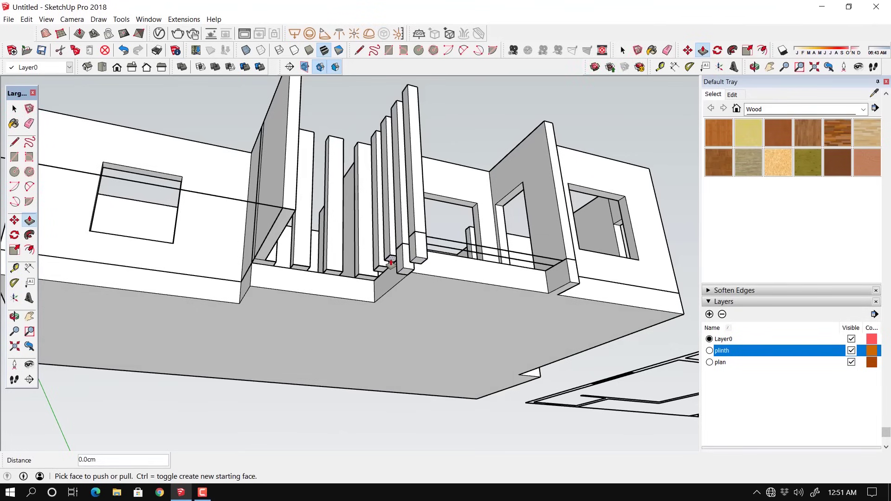
{"action": "double_click", "coordinate": [381, 272]}
{"action": "double_click", "coordinate": [380, 274]}
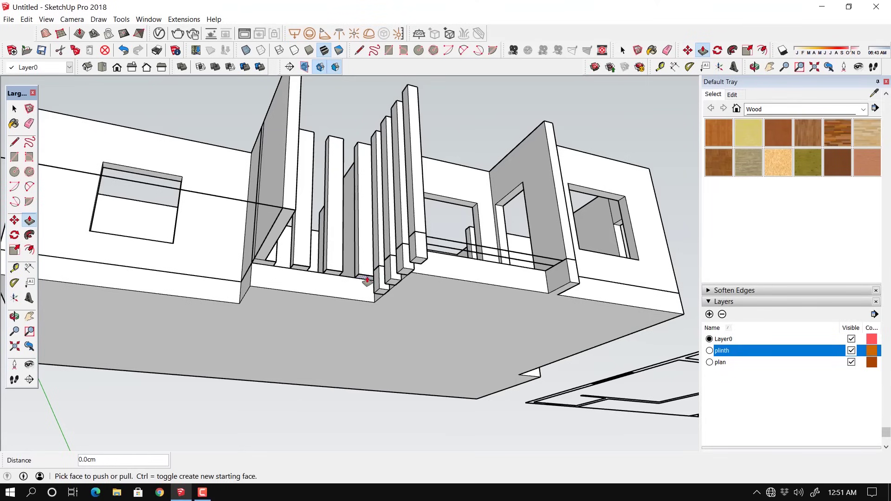
Step: Extend the undersides of the four stair-side pillars and the long projecting wall down by the same 45 cm
{"action": "double_click", "coordinate": [364, 290]}
{"action": "double_click", "coordinate": [334, 279]}
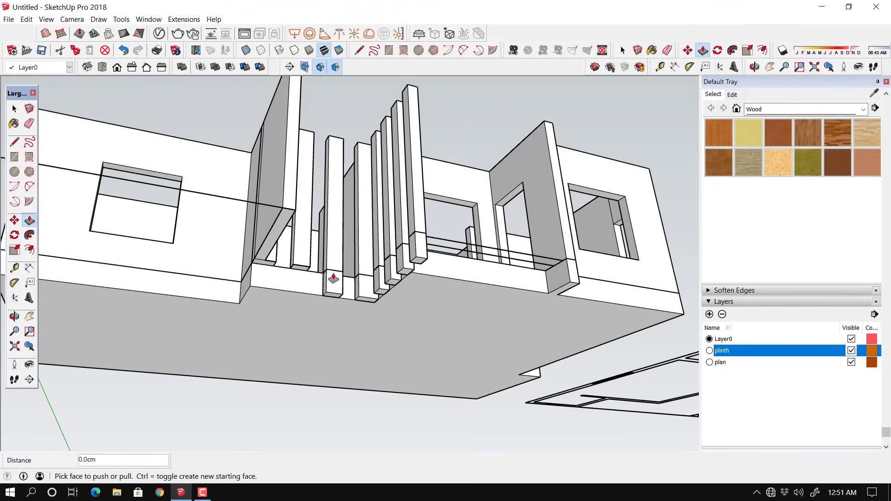
{"action": "double_click", "coordinate": [299, 269]}
{"action": "double_click", "coordinate": [269, 265]}
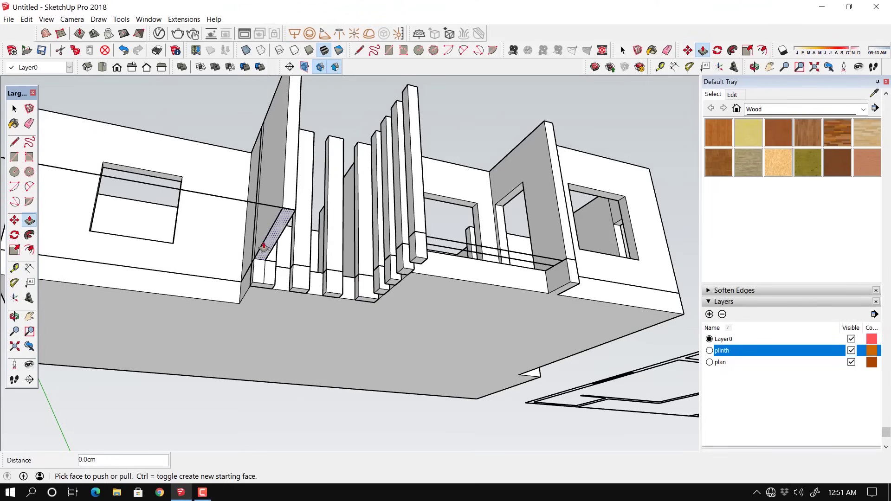
{"action": "double_click", "coordinate": [267, 248]}
Step: Select all the new porch and stair-side pillars together with the long projecting wall and make them one group
{"action": "scroll", "coordinate": [306, 222], "scroll_direction": "down", "scroll_amount": 1}
{"action": "middle_click_drag", "start_coordinate": [306, 222], "coordinate": [388, 272]}
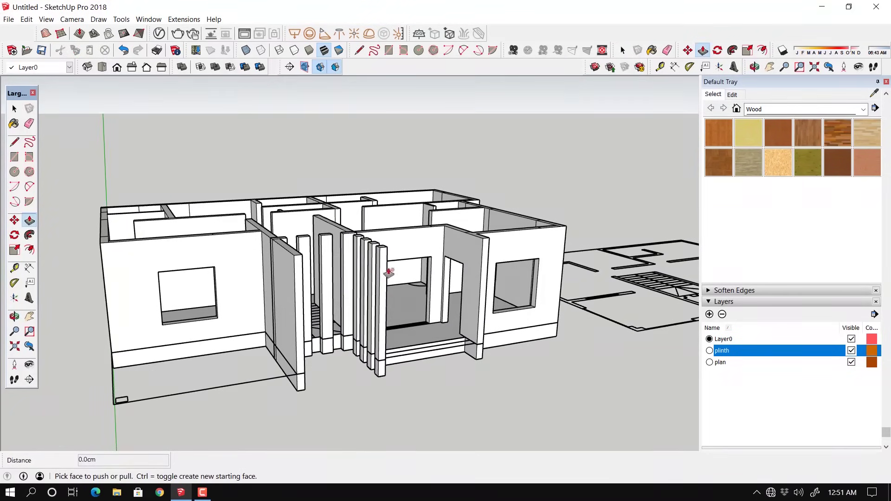
{"action": "key", "text": "space"}
{"action": "left_click", "coordinate": [382, 276]}
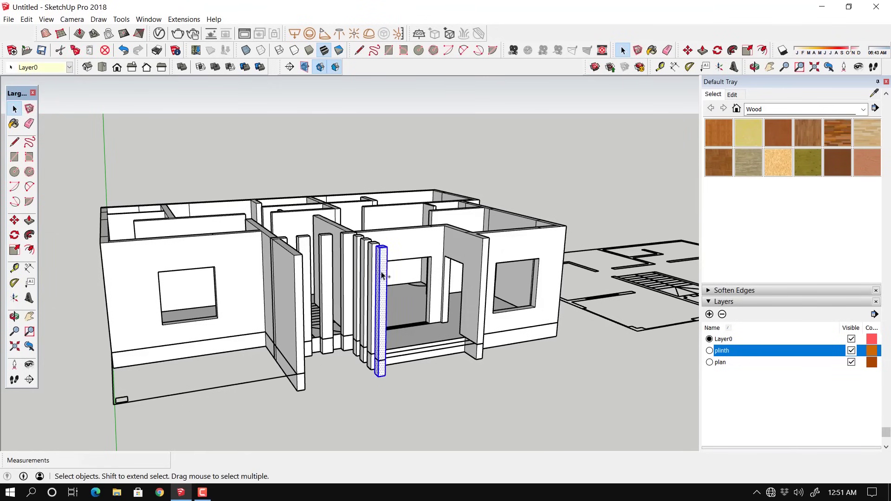
{"action": "left_click", "coordinate": [374, 259], "text": "shift"}
{"action": "left_click", "coordinate": [363, 248], "text": "shift"}
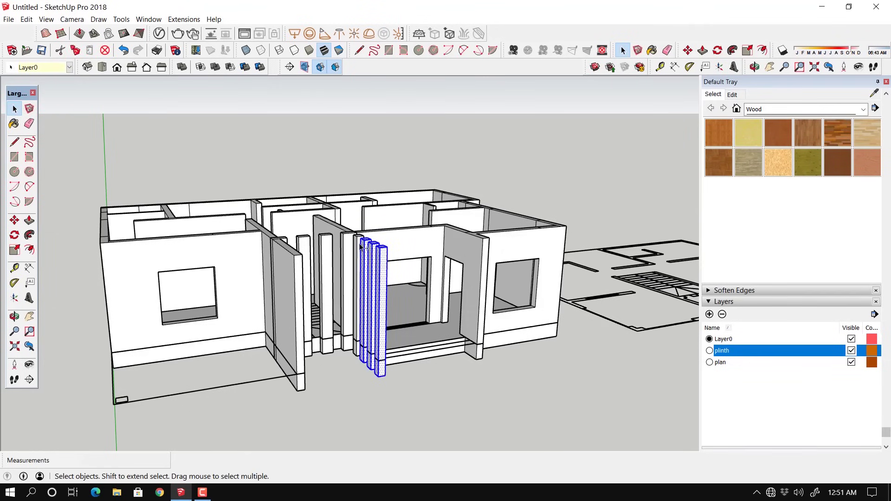
{"action": "left_click", "coordinate": [359, 246], "text": "shift"}
{"action": "left_click", "coordinate": [349, 243], "text": "shift"}
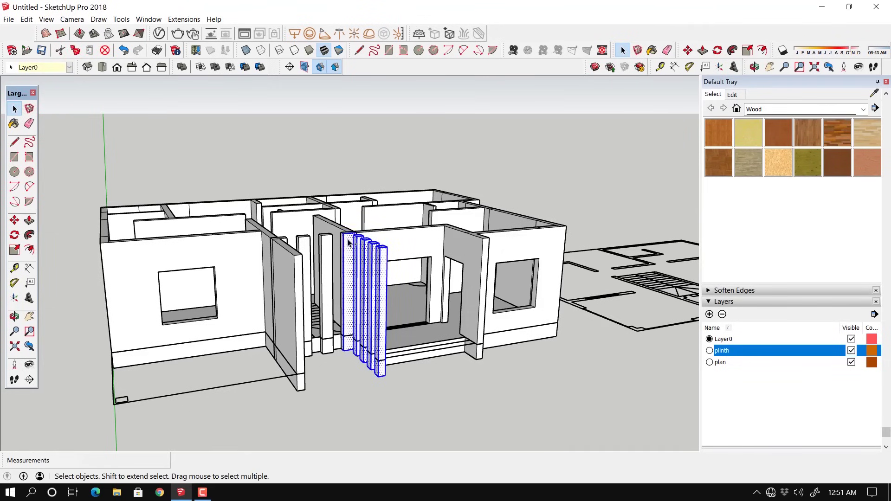
{"action": "left_click", "coordinate": [326, 246], "text": "shift"}
{"action": "left_click", "coordinate": [305, 246], "text": "shift"}
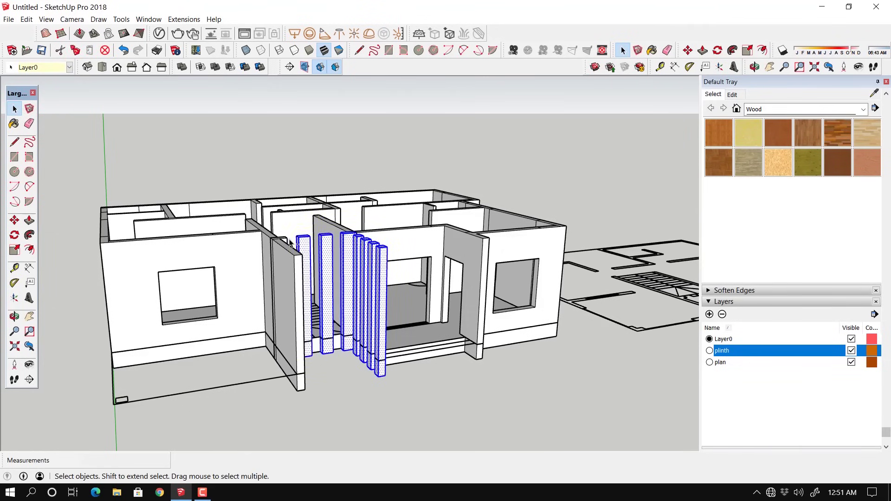
{"action": "left_click", "coordinate": [287, 242], "text": "shift"}
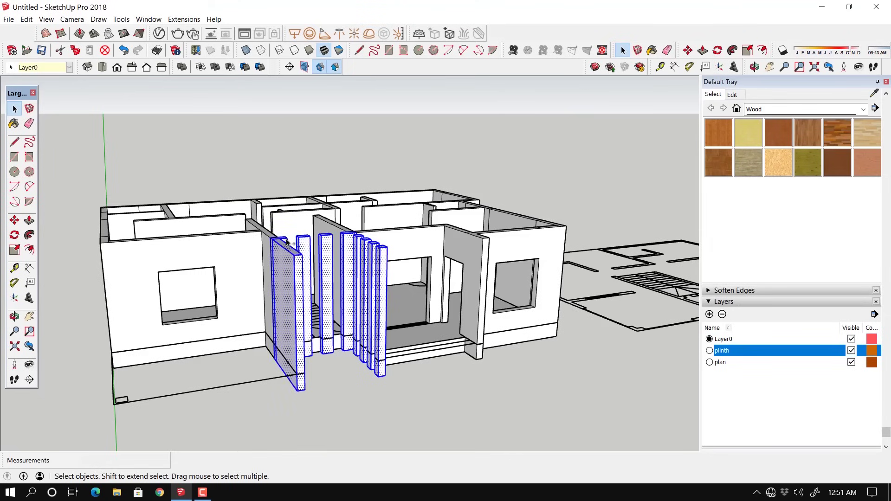
{"action": "right_click", "coordinate": [299, 272]}
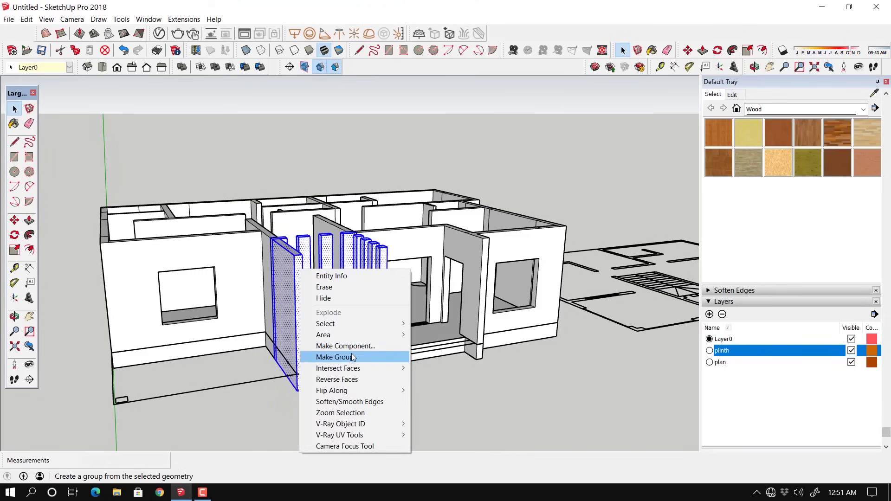
{"action": "left_click", "coordinate": [327, 357]}
{"action": "left_click", "coordinate": [453, 369]}
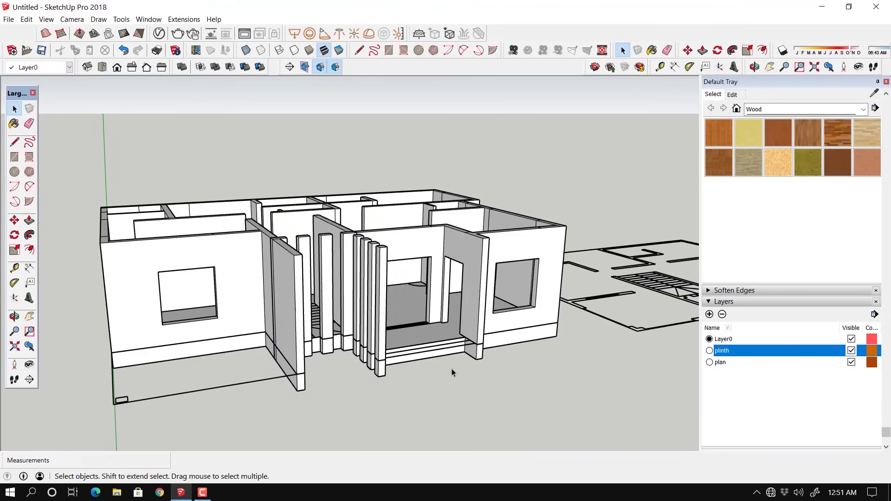